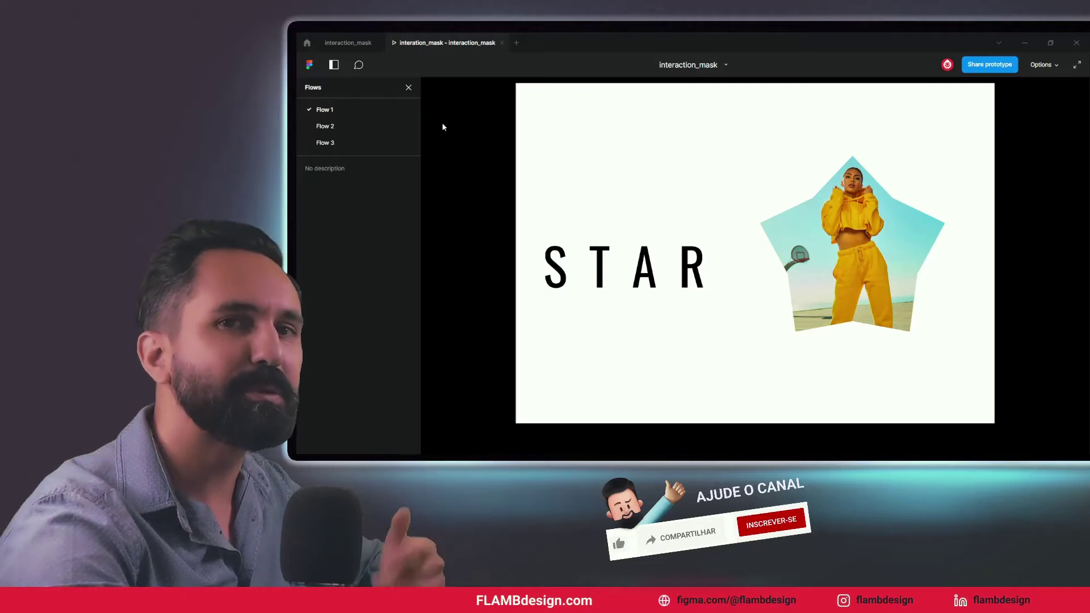
- Replay the prototype, then preview Flow 2 and Flow 3
{"action": "key", "text": "r"}
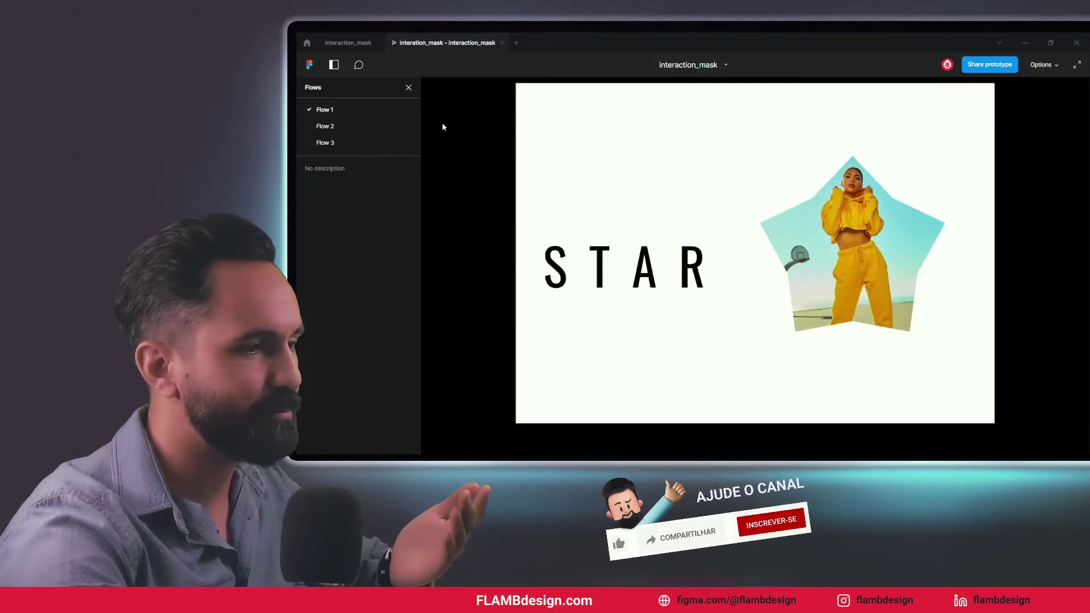
{"action": "left_click", "coordinate": [341, 128]}
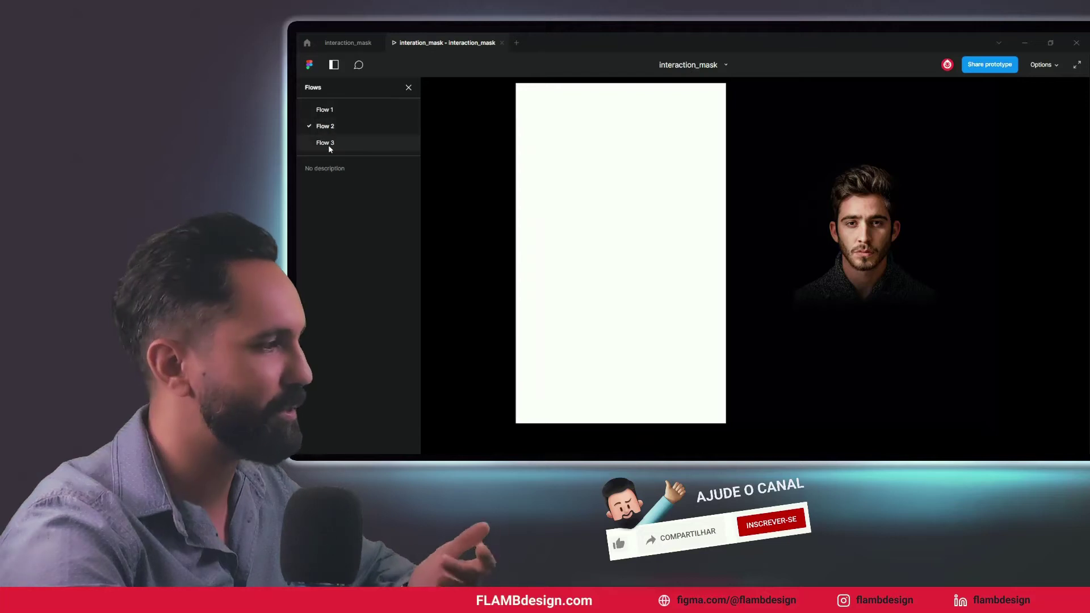
{"action": "left_click", "coordinate": [330, 145]}
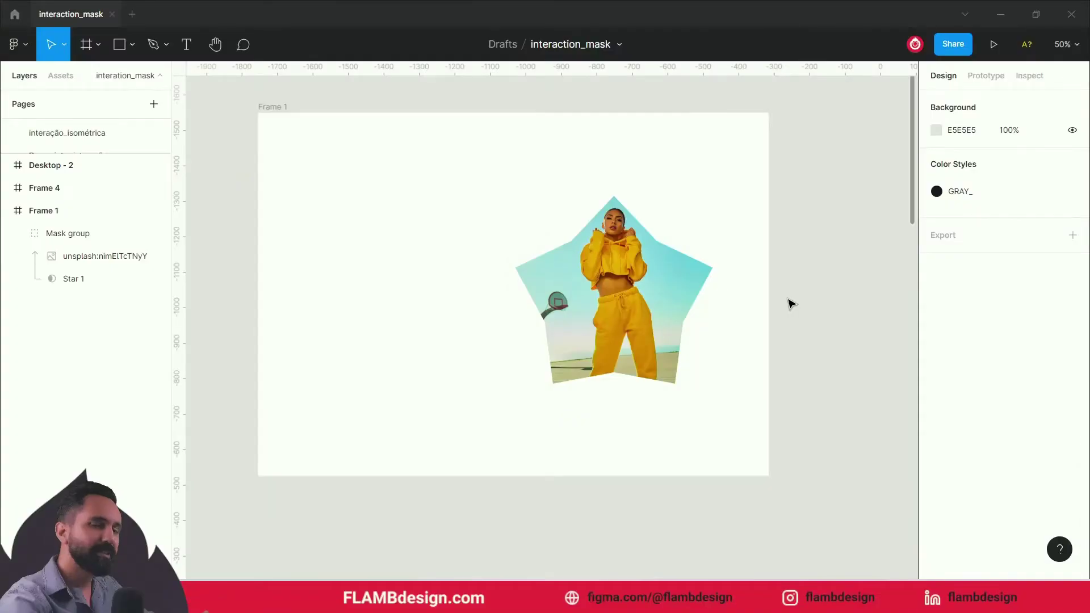
{"action": "left_click", "coordinate": [670, 301]}
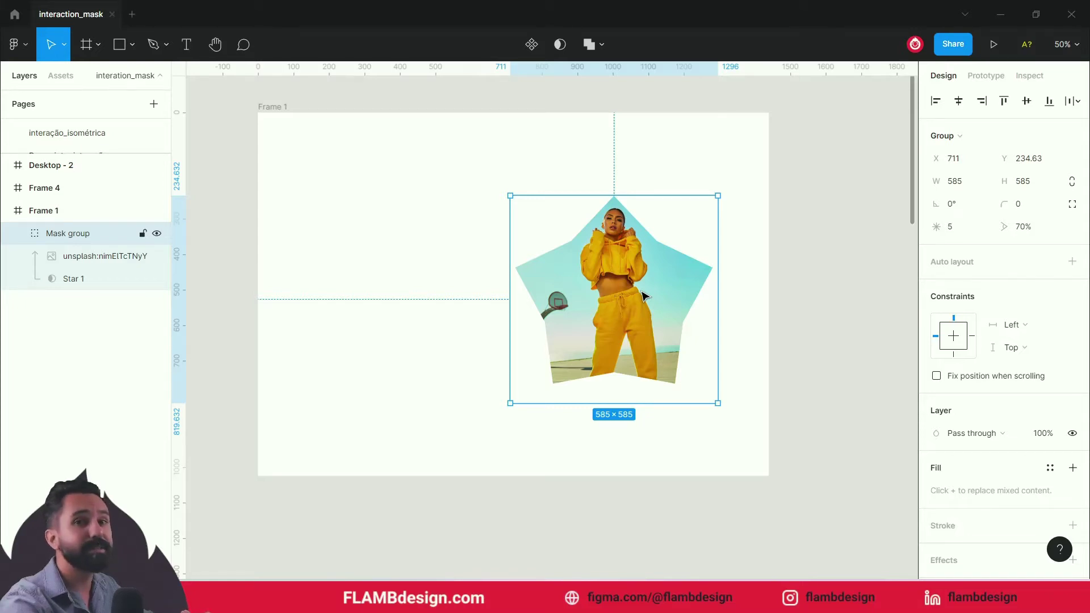
{"action": "left_click", "coordinate": [413, 190]}
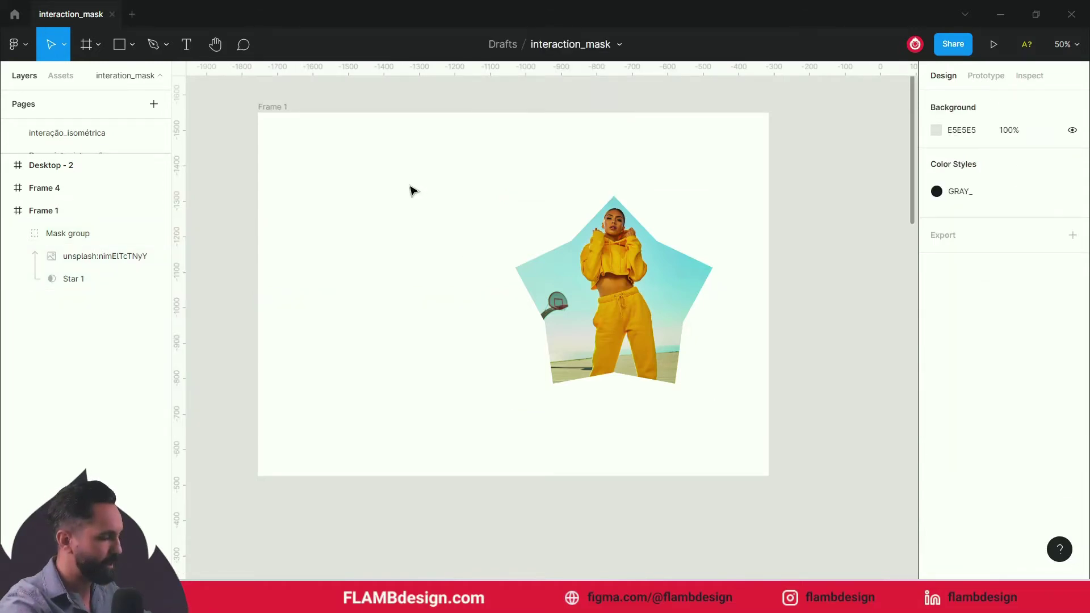
{"action": "left_click", "coordinate": [317, 134]}
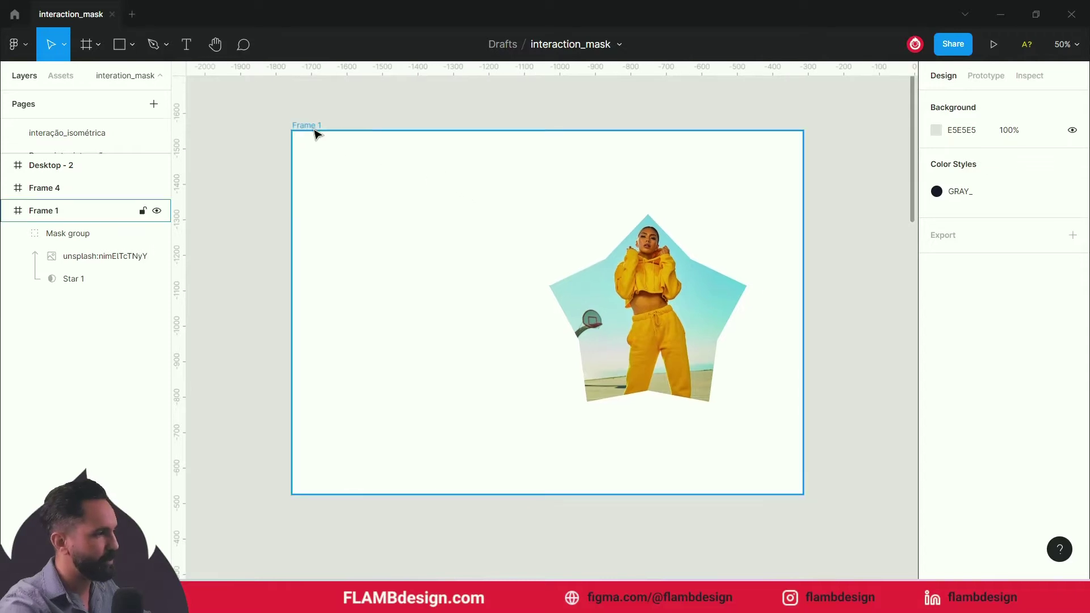
{"action": "left_click", "coordinate": [691, 292]}
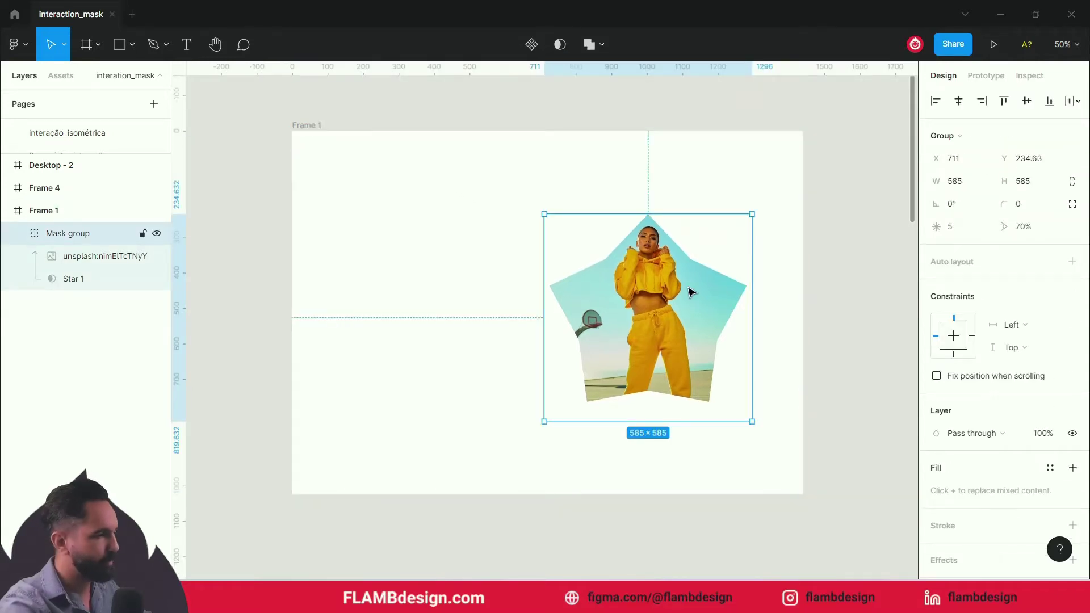
{"action": "left_click", "coordinate": [80, 279]}
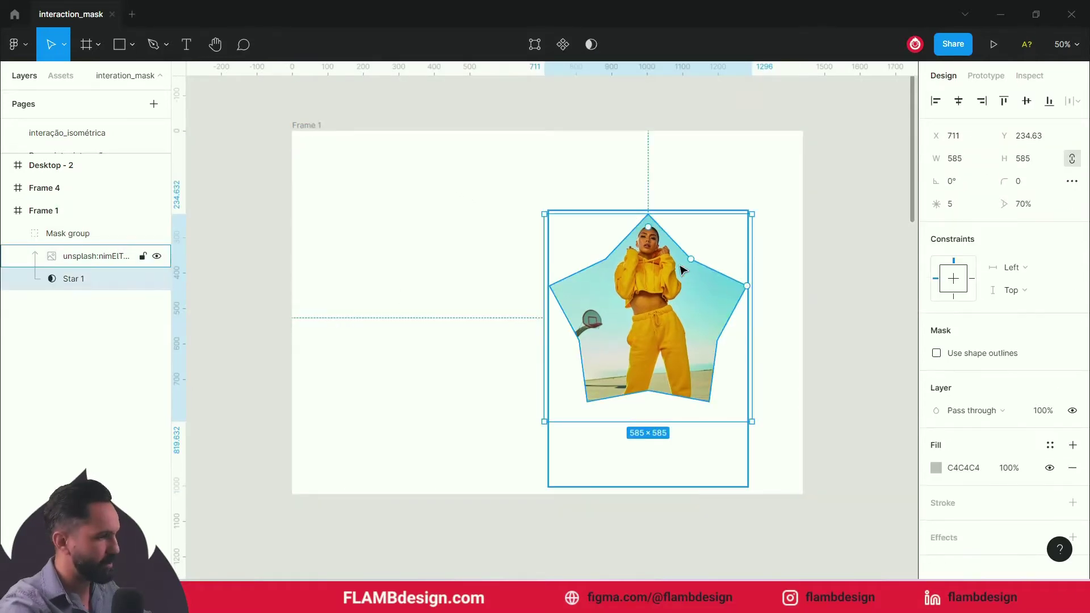
{"action": "left_click", "coordinate": [93, 256]}
{"action": "left_click", "coordinate": [475, 248]}
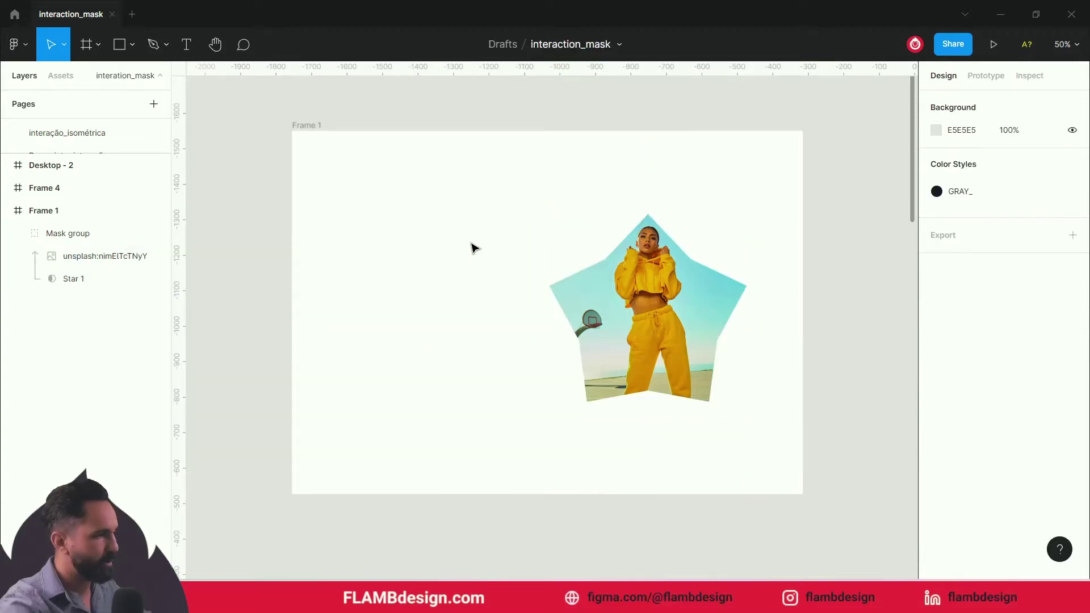
{"action": "left_click", "coordinate": [455, 231]}
{"action": "key", "text": "minus"}
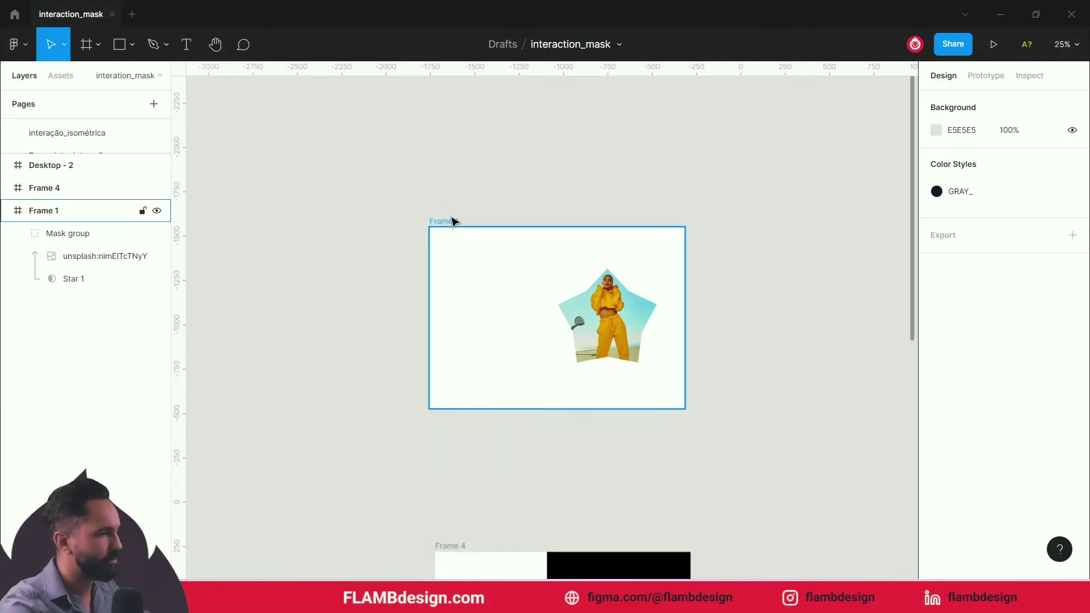
{"action": "left_click", "coordinate": [679, 281]}
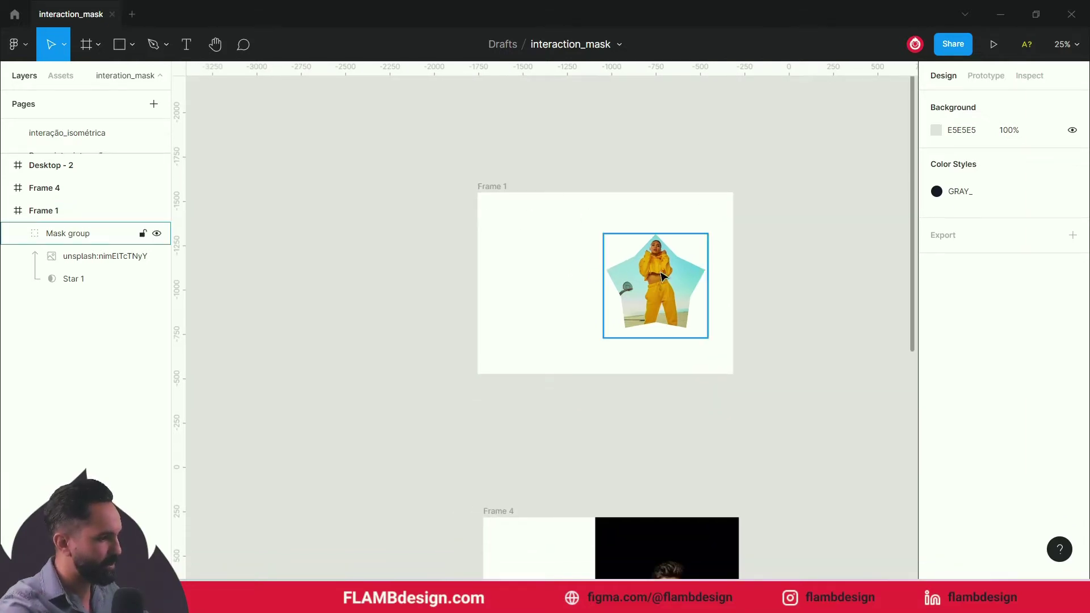
- Move the star-masked photo to the centre of Frame 1
{"action": "left_click", "coordinate": [682, 282]}
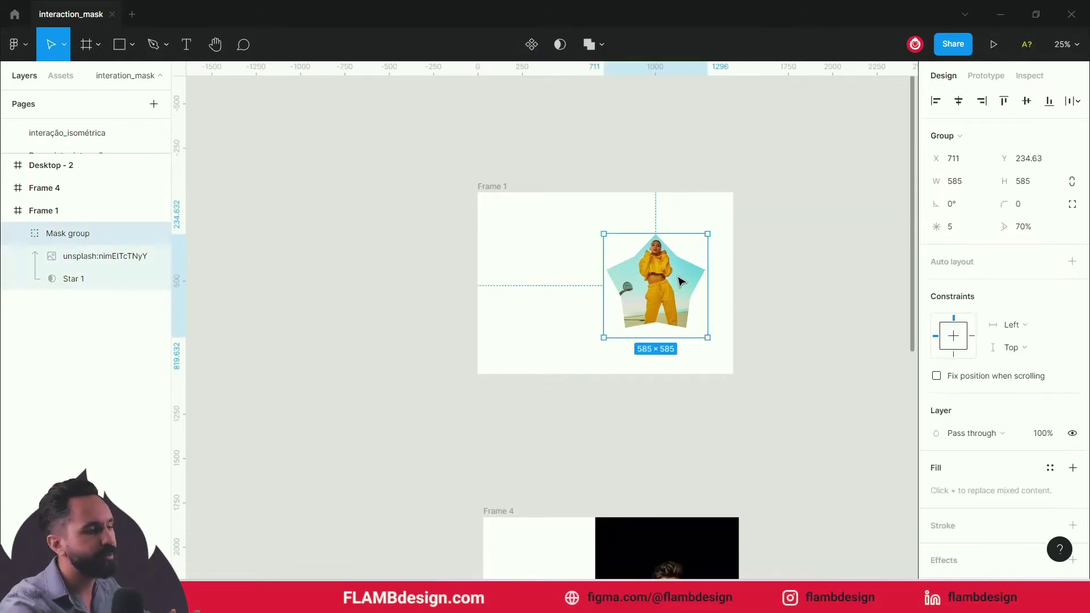
{"action": "left_click", "coordinate": [592, 226]}
{"action": "left_click", "coordinate": [686, 324]}
{"action": "mouse_move", "coordinate": [674, 309]}
{"action": "left_mouse_down"}
{"action": "mouse_move", "coordinate": [610, 304]}
{"action": "mouse_move", "coordinate": [624, 308]}
{"action": "left_mouse_up"}
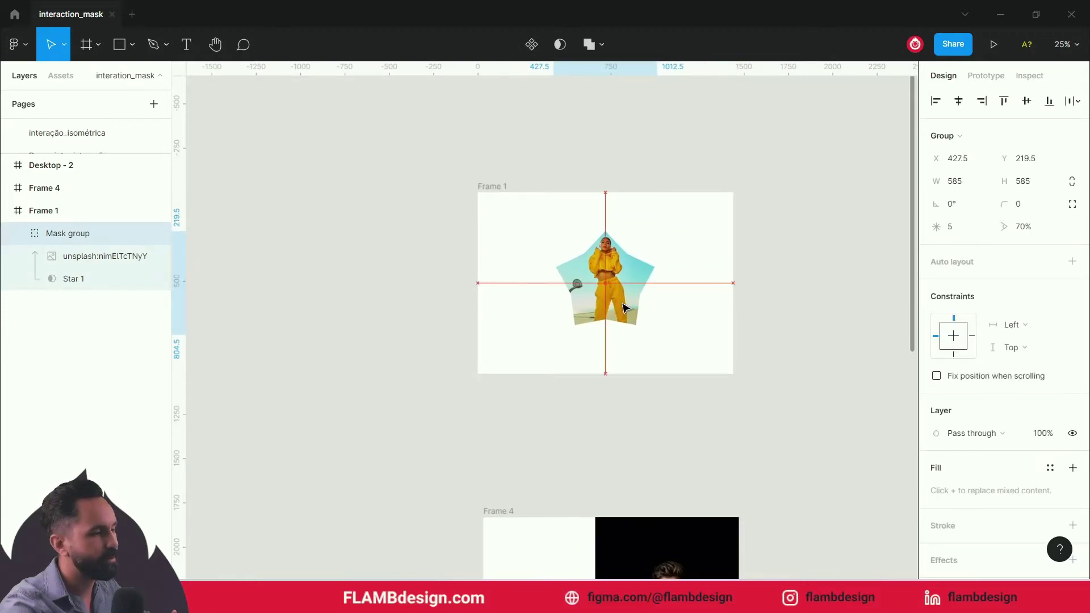
{"action": "left_click", "coordinate": [553, 210]}
{"action": "left_click", "coordinate": [482, 186]}
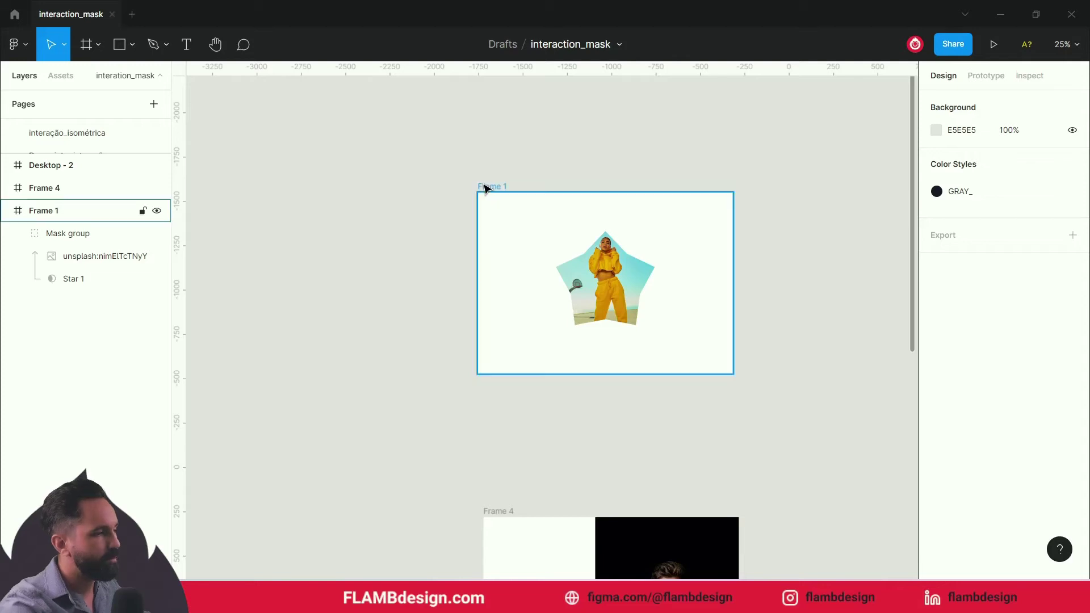
- Move the star photo back right to X 720, then copy Frame 1 to its left
{"action": "left_click", "coordinate": [636, 280]}
{"action": "left_click_drag", "start_coordinate": [636, 279], "coordinate": [688, 280]}
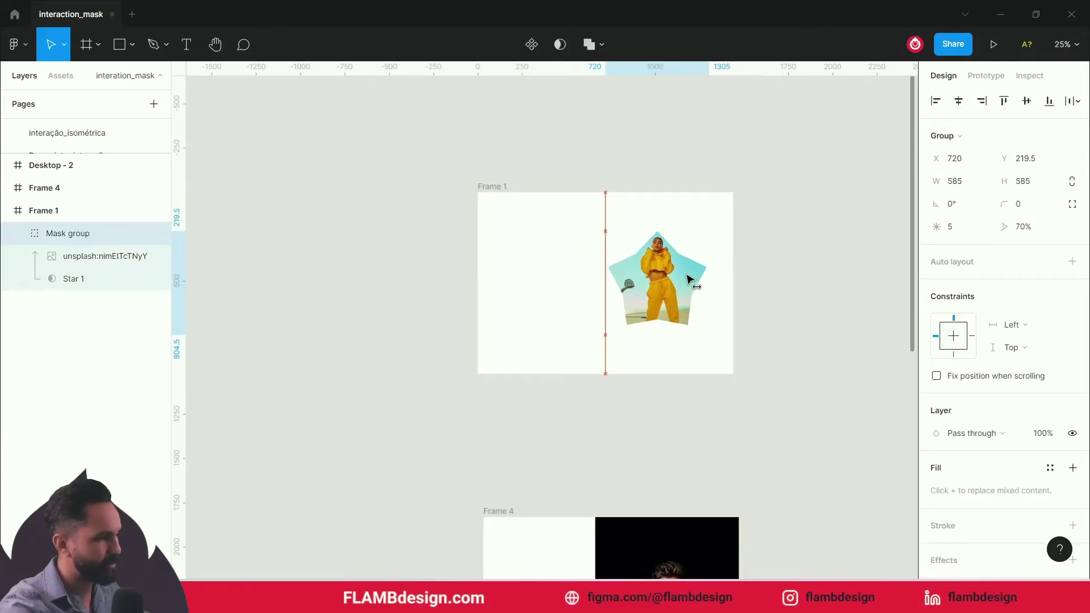
{"action": "left_click", "coordinate": [588, 160]}
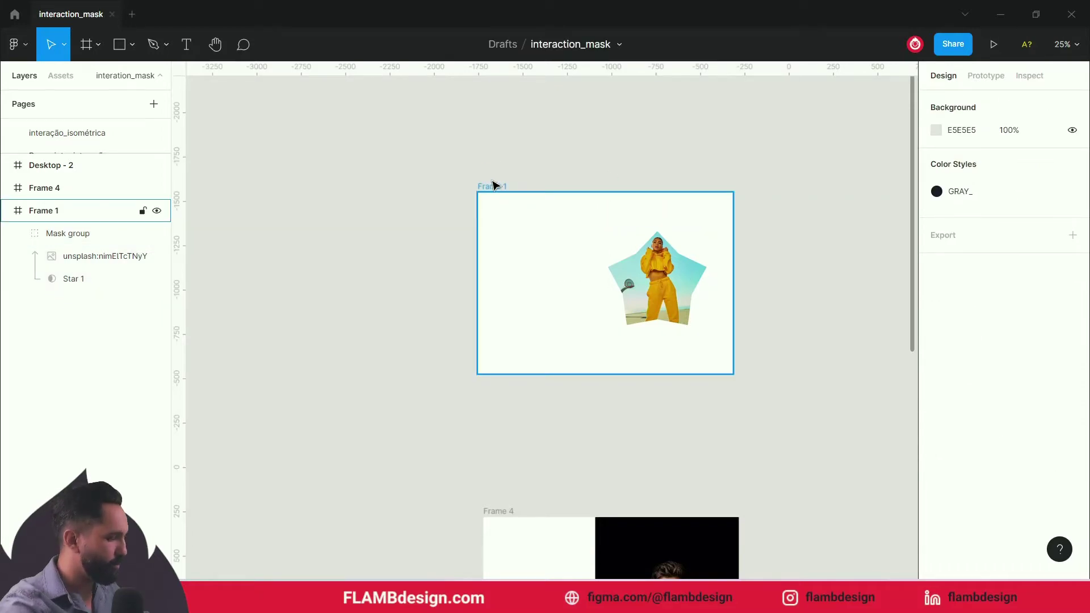
{"action": "left_click", "coordinate": [562, 182]}
{"action": "mouse_move", "coordinate": [562, 182]}
{"action": "left_mouse_down"}
{"action": "mouse_move", "coordinate": [400, 196]}
{"action": "mouse_move", "coordinate": [275, 181]}
{"action": "left_mouse_up"}
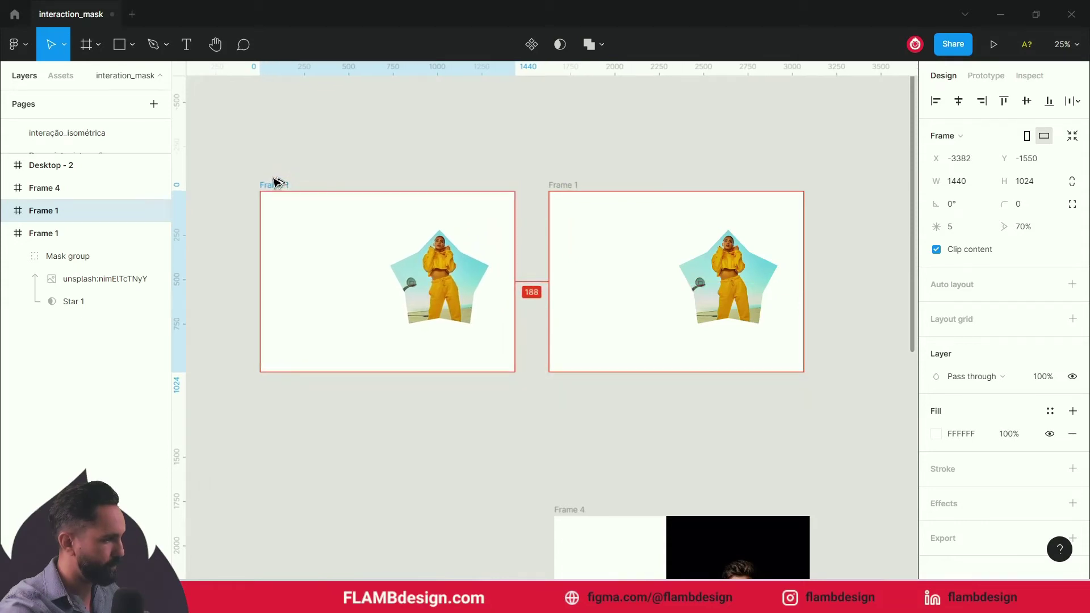
- Shrink Star 1 in the Frame 5 copy to a tiny 83×83 mask
{"action": "left_click", "coordinate": [358, 170]}
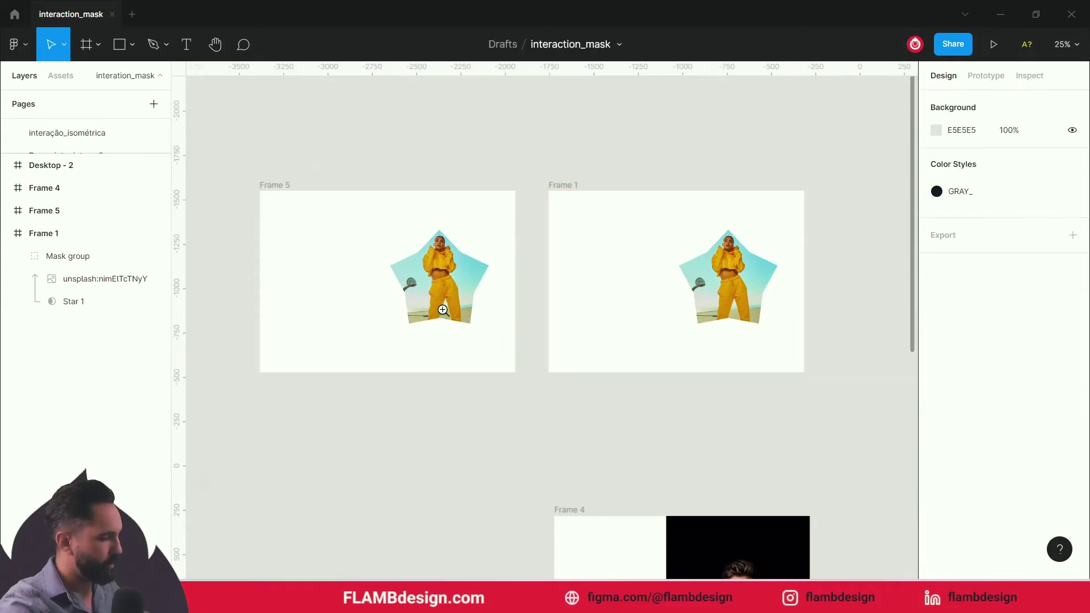
{"action": "left_click", "coordinate": [445, 309]}
{"action": "scroll", "coordinate": [444, 309], "scroll_direction": "left", "scroll_amount": 3}
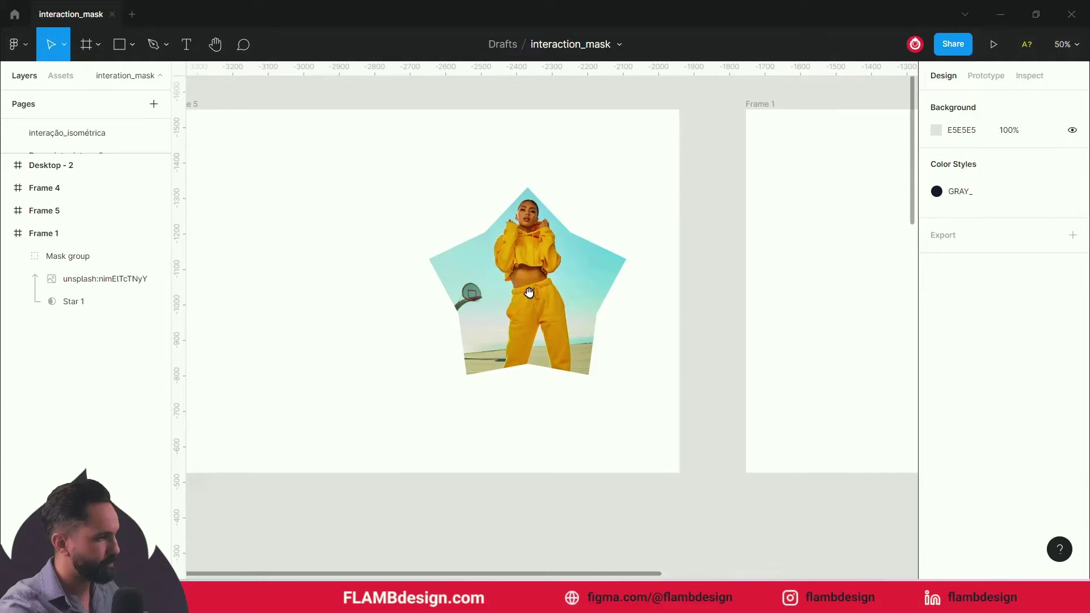
{"action": "left_click", "coordinate": [601, 286]}
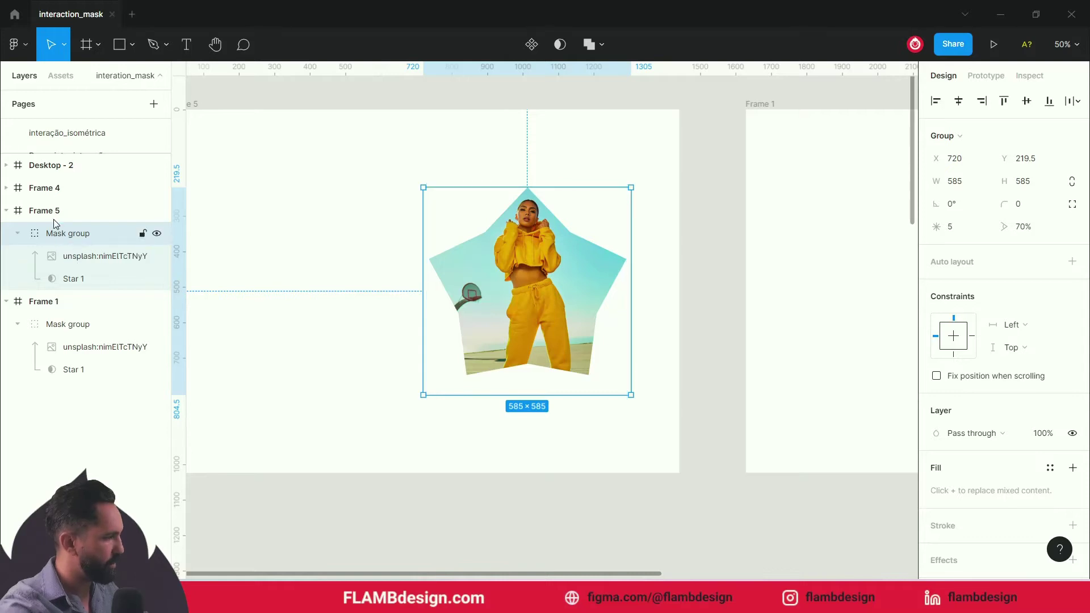
{"action": "left_click", "coordinate": [59, 283]}
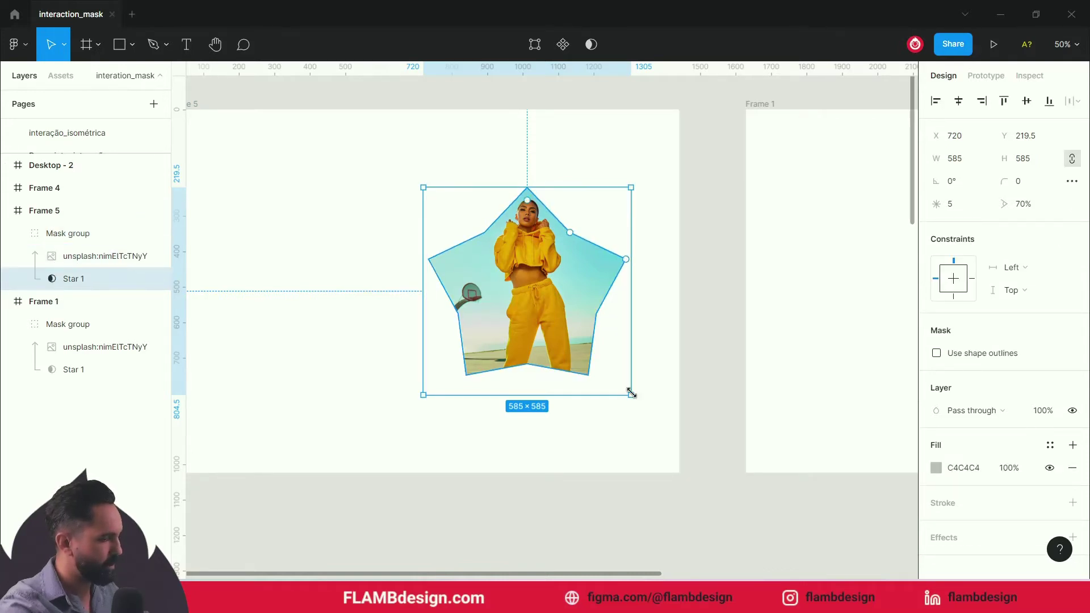
{"action": "left_click_drag", "start_coordinate": [632, 393], "coordinate": [541, 291]}
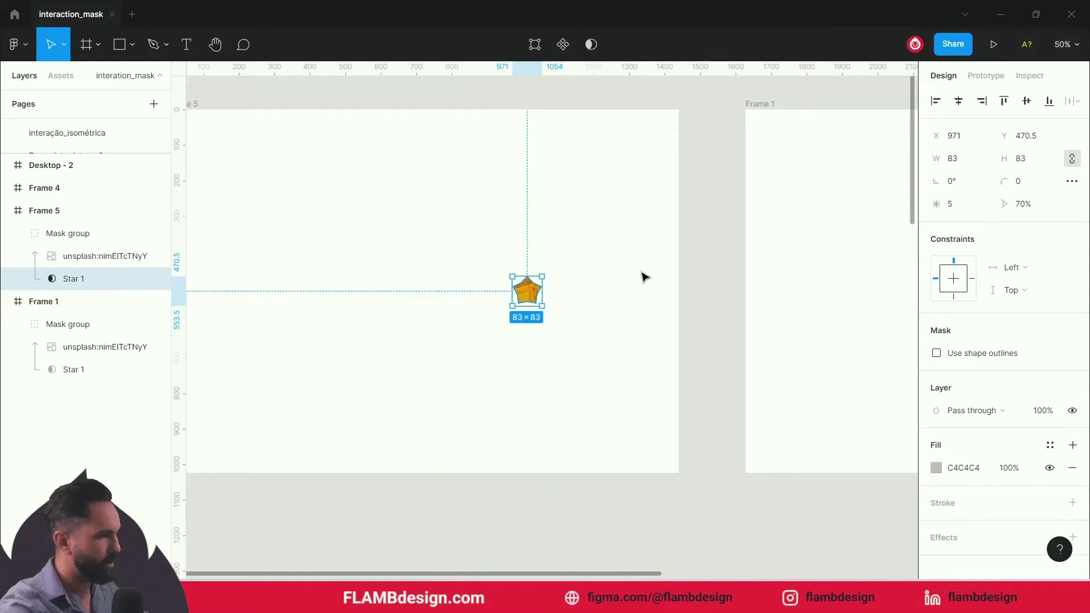
{"action": "left_click", "coordinate": [701, 247]}
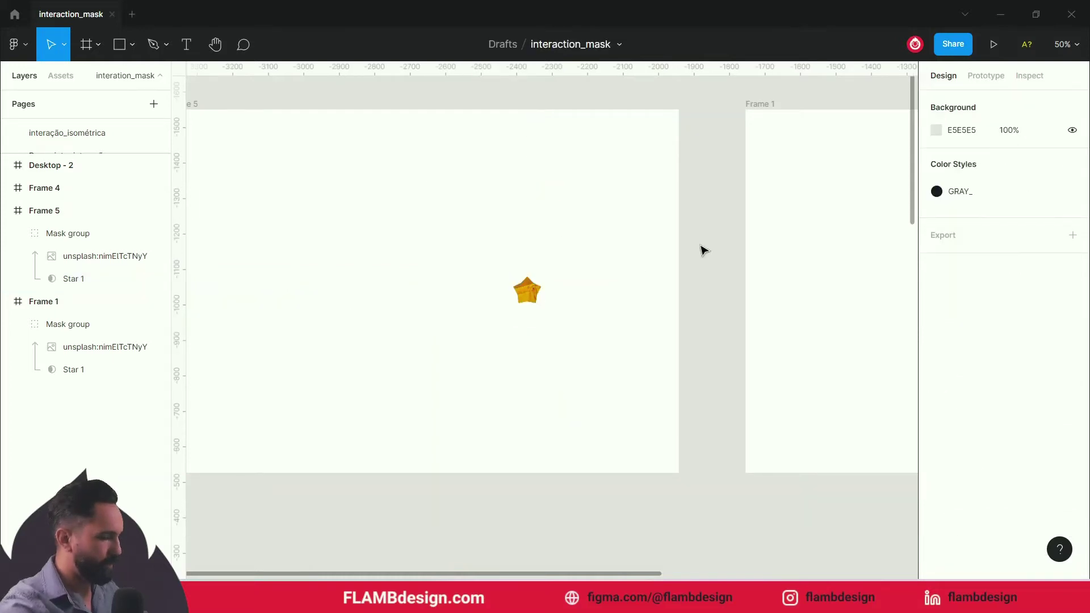
- Link Frame 5 to Frame 1 with an on-click prototype connection starting Flow 1
{"action": "key", "text": "minus"}
{"action": "left_click_drag", "start_coordinate": [699, 245], "coordinate": [554, 234]}
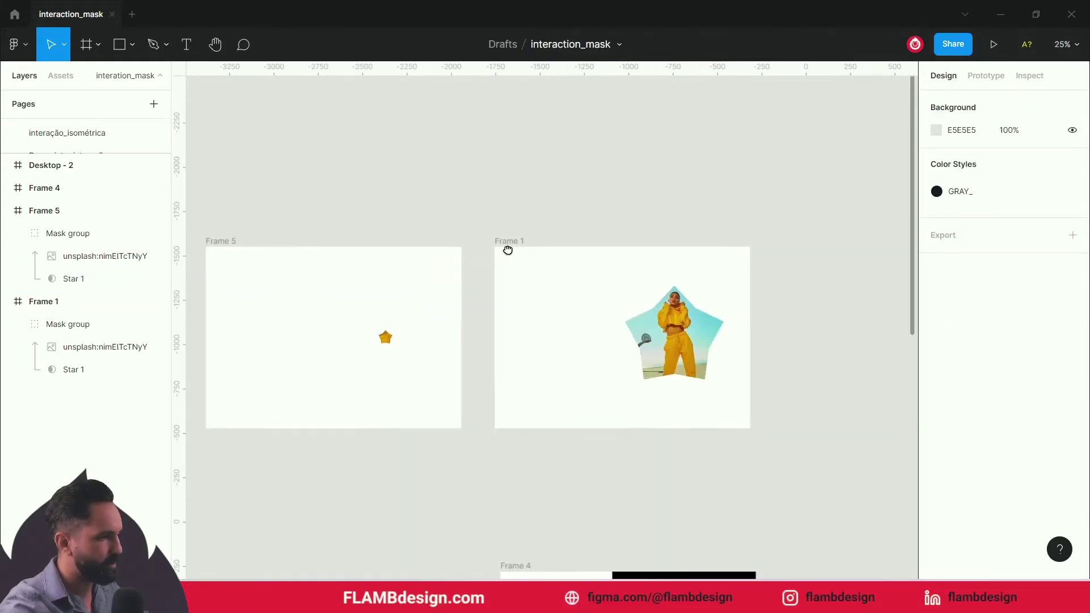
{"action": "left_click", "coordinate": [994, 82]}
{"action": "left_click", "coordinate": [271, 228]}
{"action": "mouse_move", "coordinate": [508, 323]}
{"action": "left_mouse_down"}
{"action": "mouse_move", "coordinate": [552, 324]}
{"action": "mouse_move", "coordinate": [583, 401]}
{"action": "left_mouse_up"}
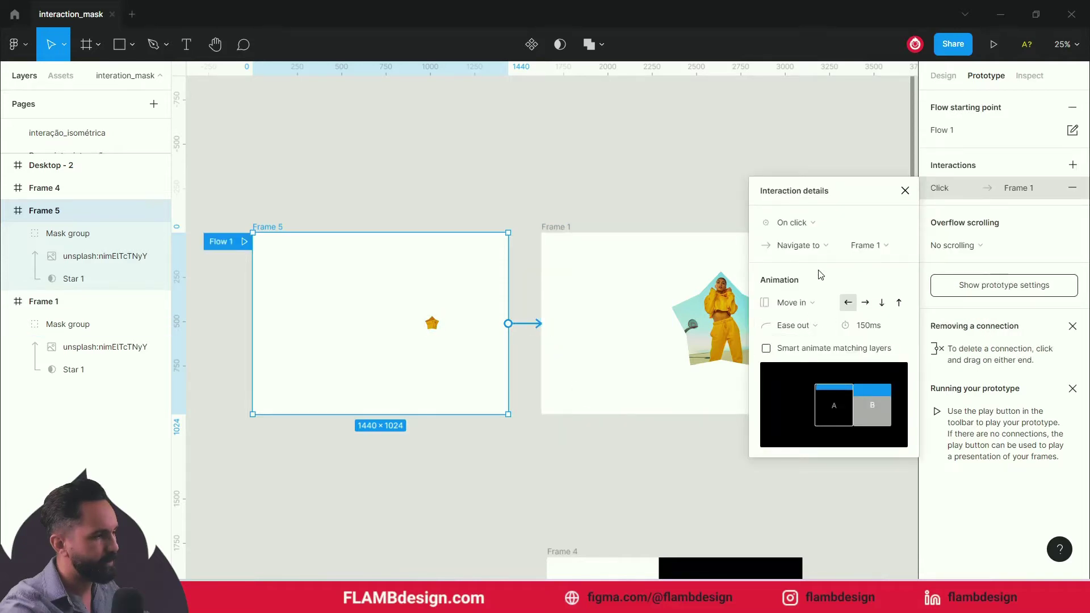
- Make Frame 5's link fire after an 800ms delay with a Smart animate transition
{"action": "left_click", "coordinate": [801, 223]}
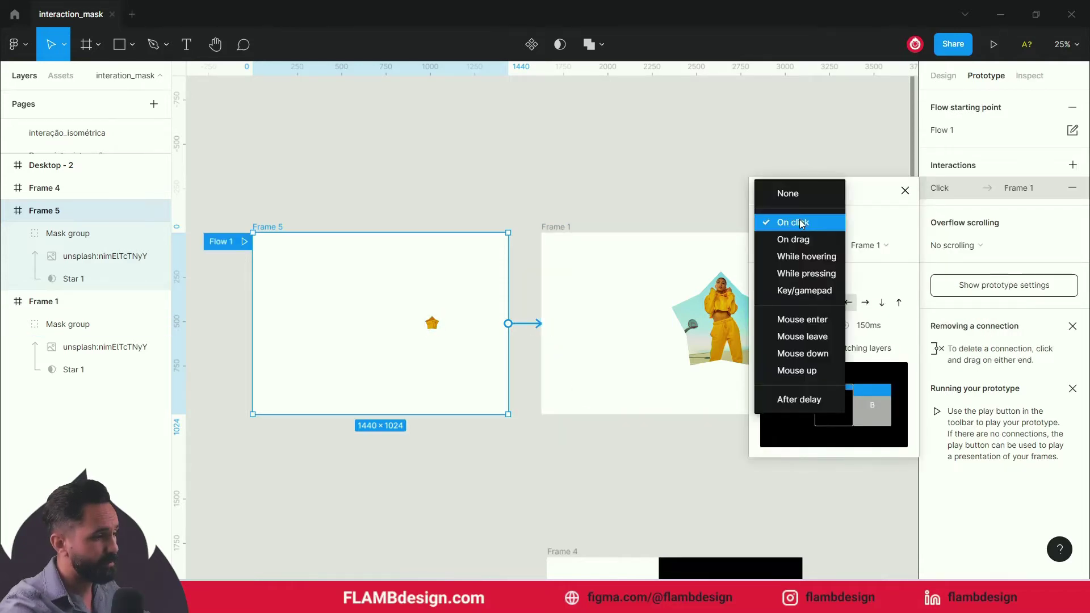
{"action": "left_click", "coordinate": [804, 398]}
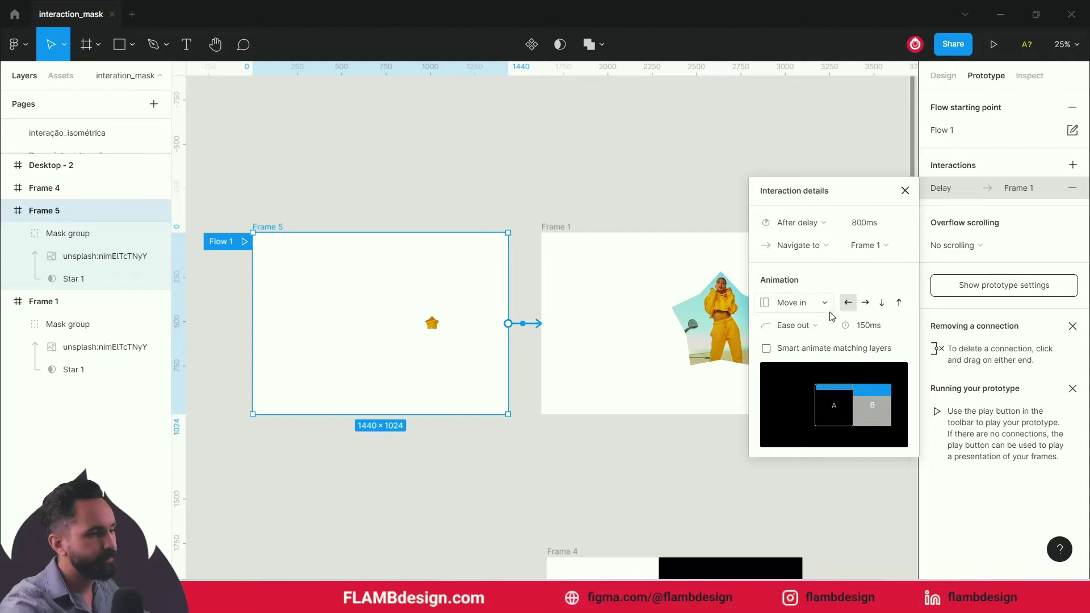
{"action": "left_click", "coordinate": [802, 309]}
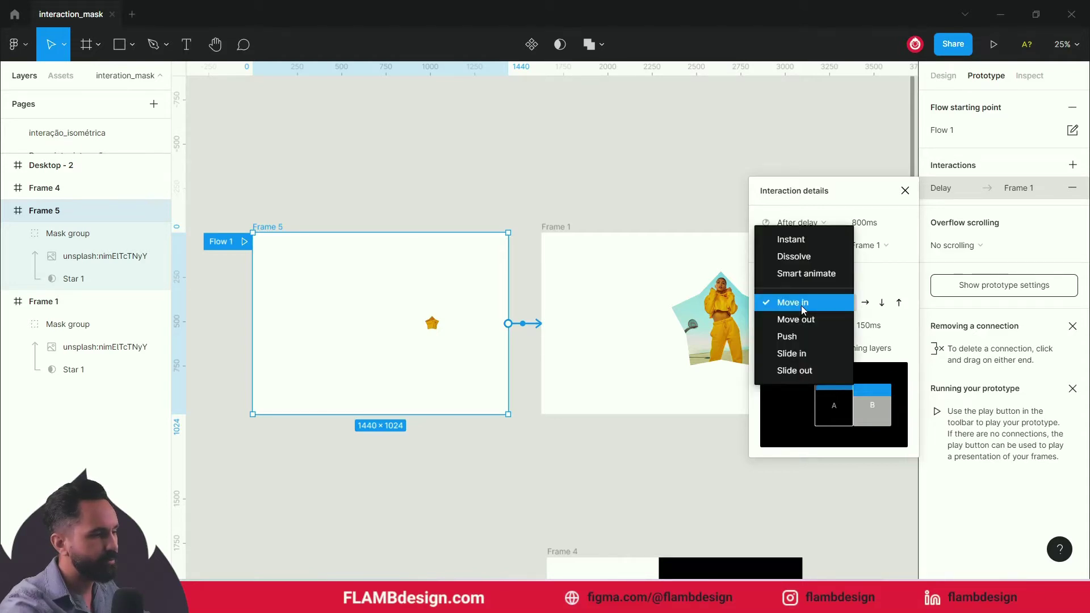
{"action": "left_click", "coordinate": [802, 274]}
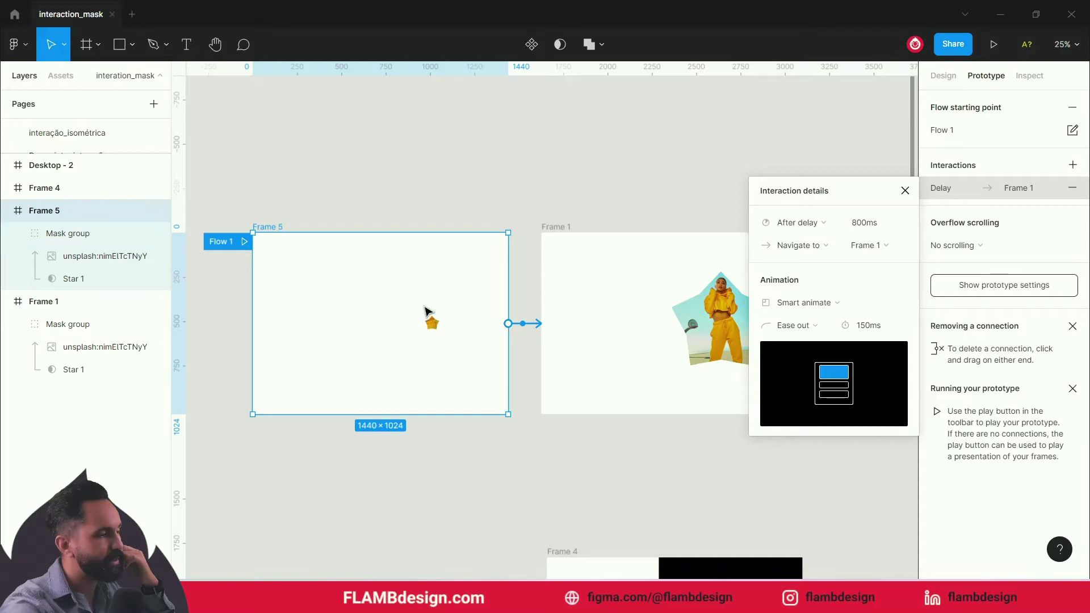
{"action": "left_click_drag", "start_coordinate": [460, 348], "coordinate": [449, 346]}
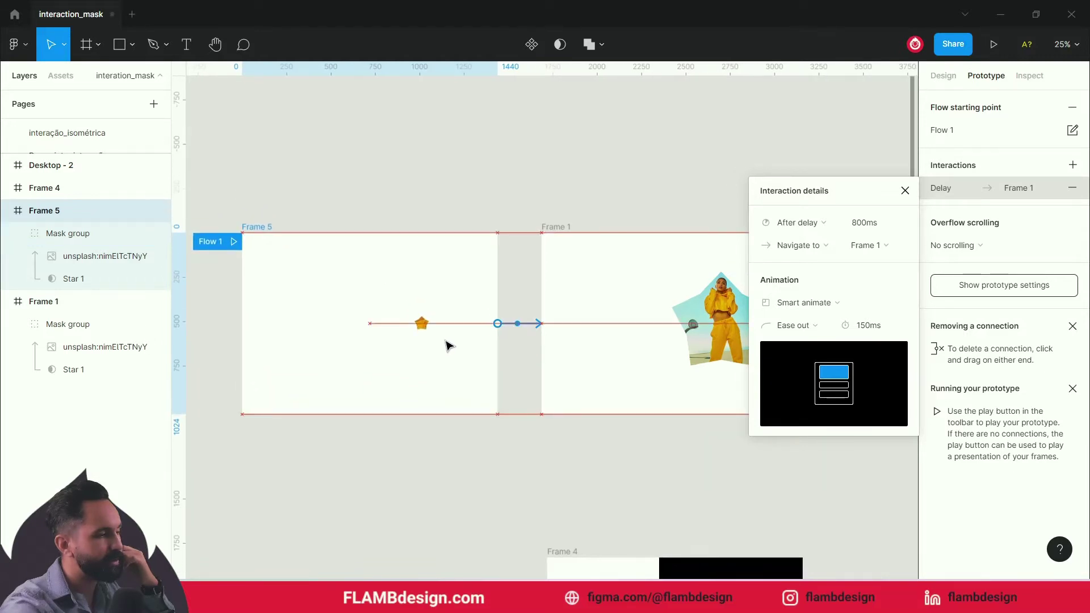
- Set the Smart animate duration to 900ms with Ease in and out easing
{"action": "left_click", "coordinate": [425, 329]}
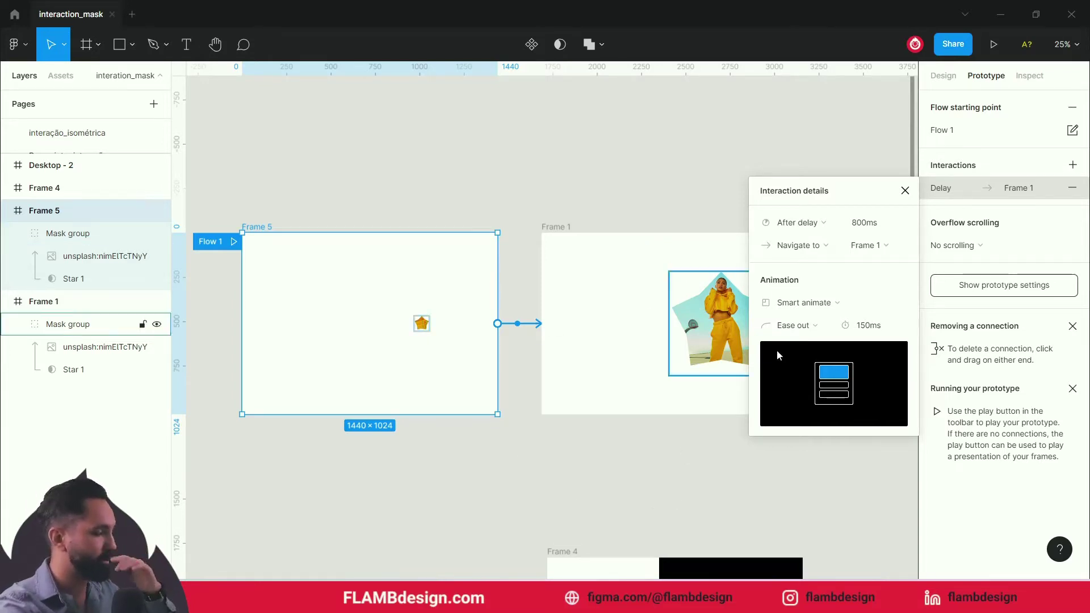
{"action": "left_click", "coordinate": [885, 332]}
{"action": "type", "text": "900"}
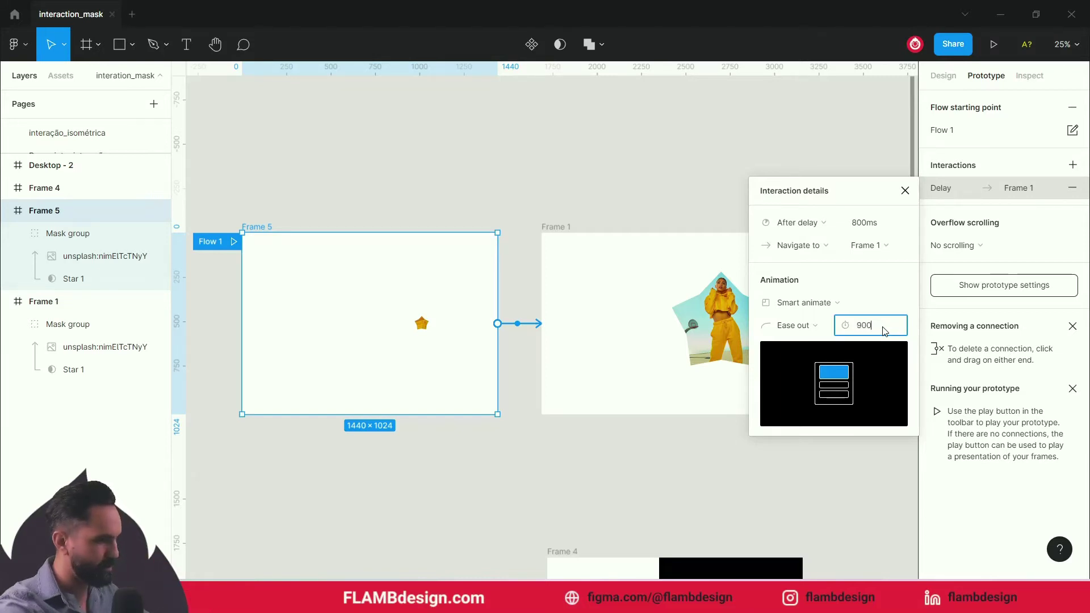
{"action": "key", "text": "Return"}
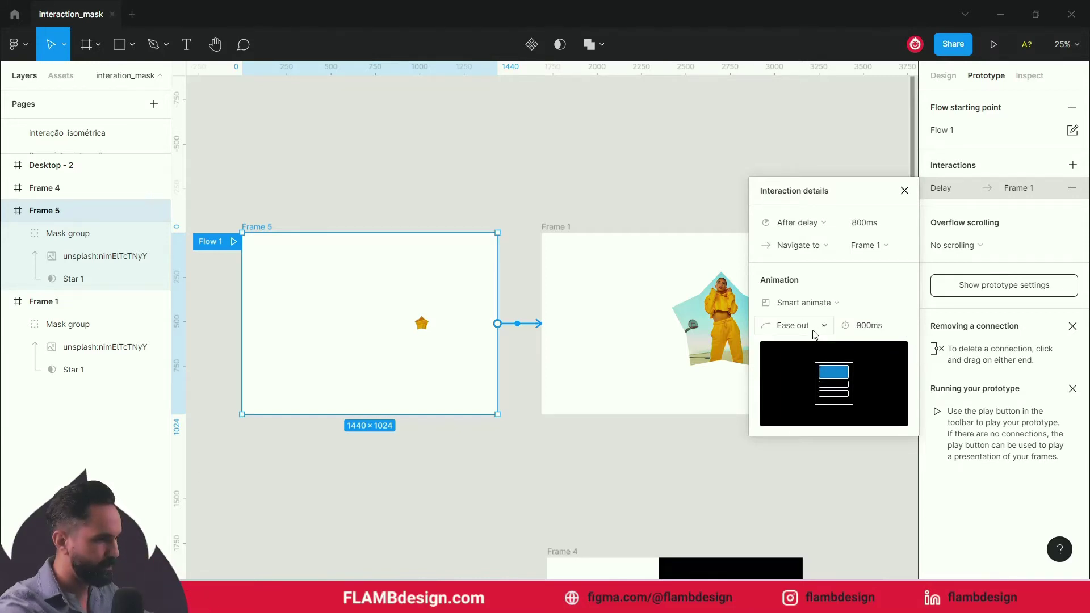
{"action": "left_click", "coordinate": [795, 325]}
{"action": "left_click", "coordinate": [805, 343]}
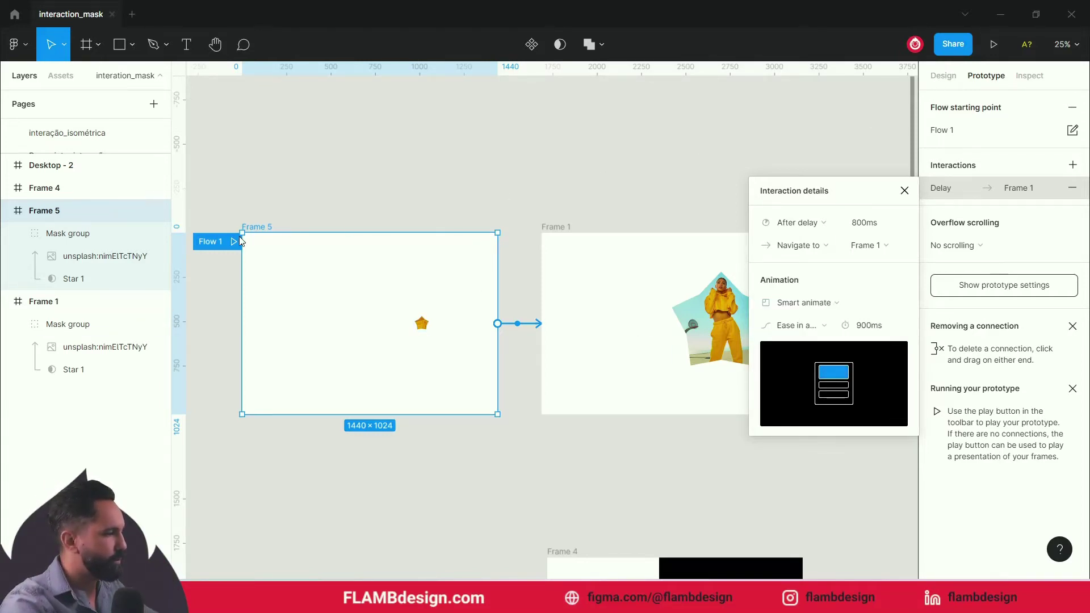
{"action": "left_click", "coordinate": [252, 194]}
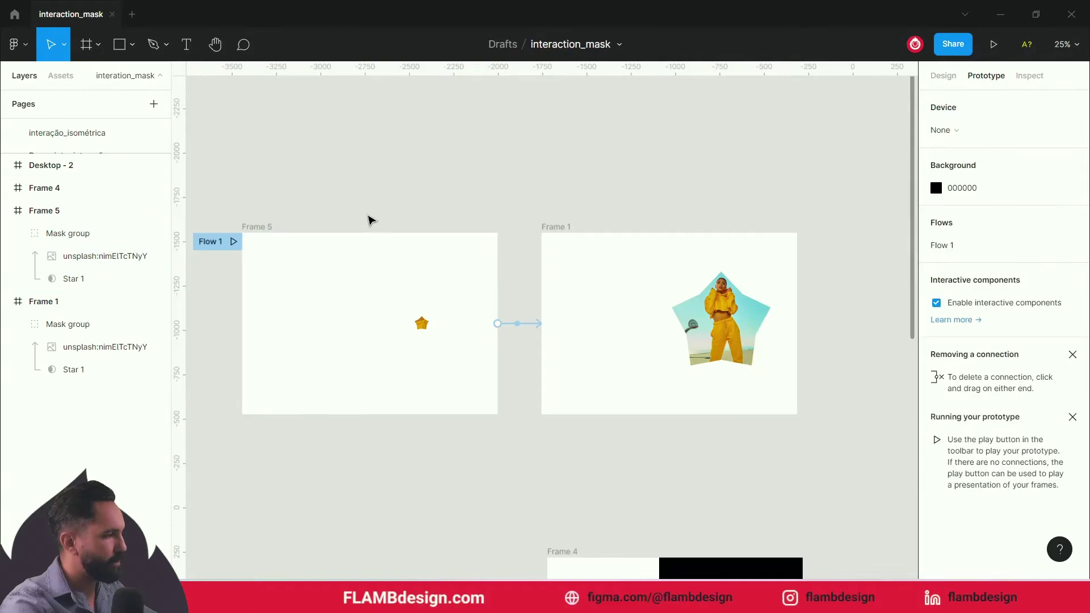
- Present Flow 1 to watch the tiny star smart-animate, then return to the editor
{"action": "left_click", "coordinate": [233, 243]}
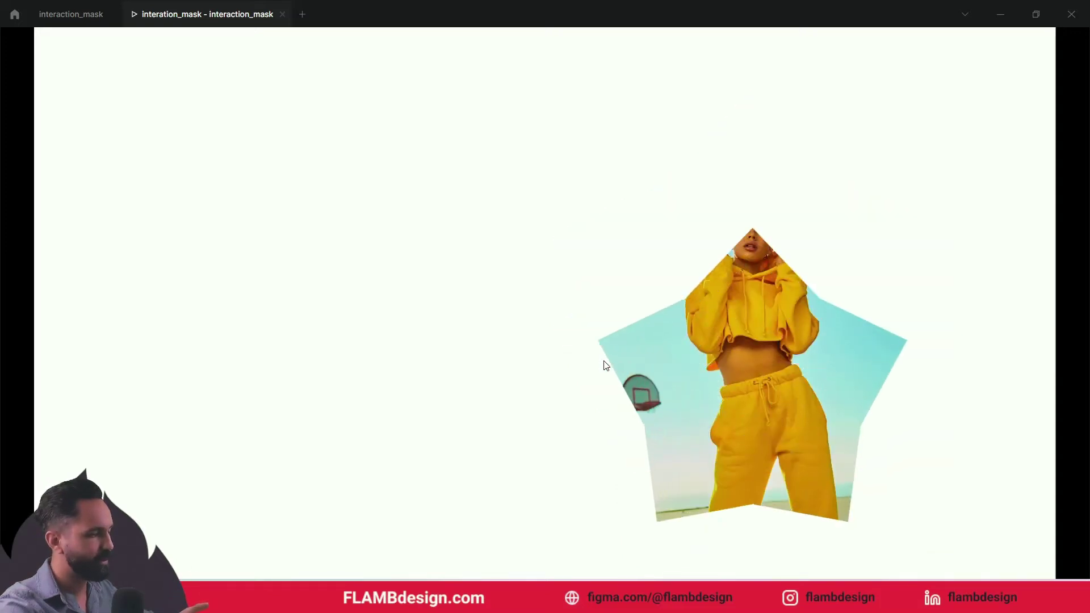
{"action": "left_click", "coordinate": [74, 16]}
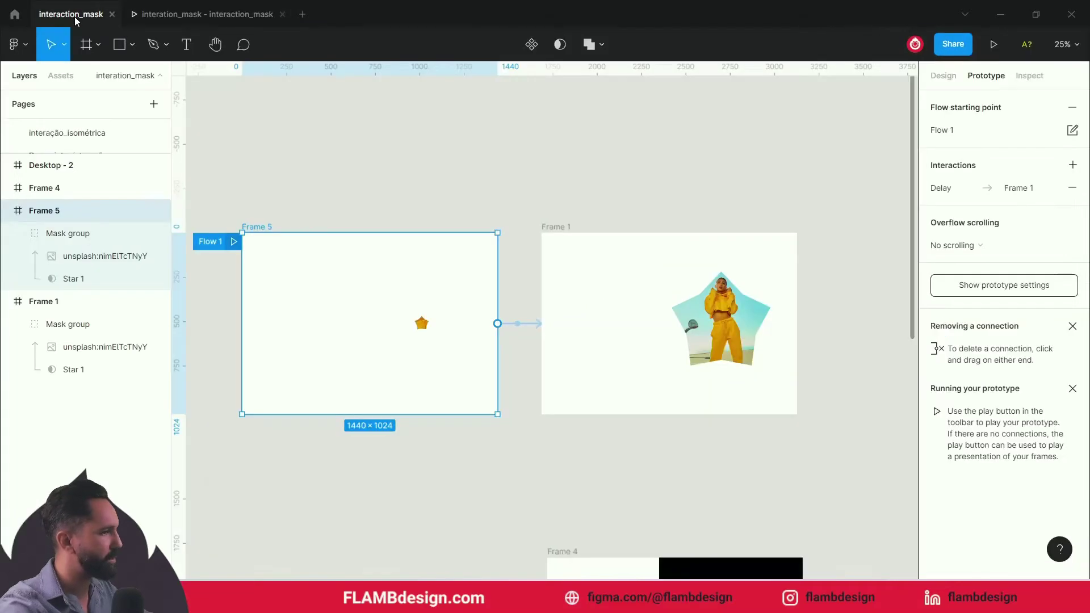
- Rotate Frame 5's Star 1 mask to -176° and preview the prototype
{"action": "left_click", "coordinate": [943, 76]}
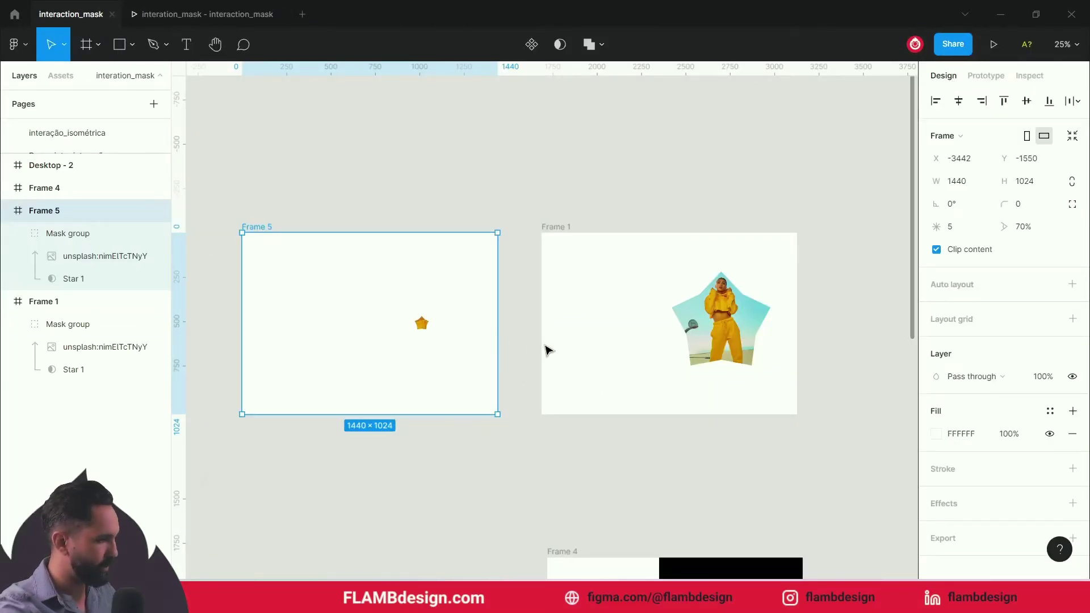
{"action": "left_click", "coordinate": [546, 347]}
{"action": "scroll", "coordinate": [428, 324], "scroll_direction": "up", "scroll_amount": 1}
{"action": "scroll", "coordinate": [429, 324], "scroll_direction": "up", "scroll_amount": 1}
{"action": "left_click", "coordinate": [413, 323]}
{"action": "left_click", "coordinate": [91, 280]}
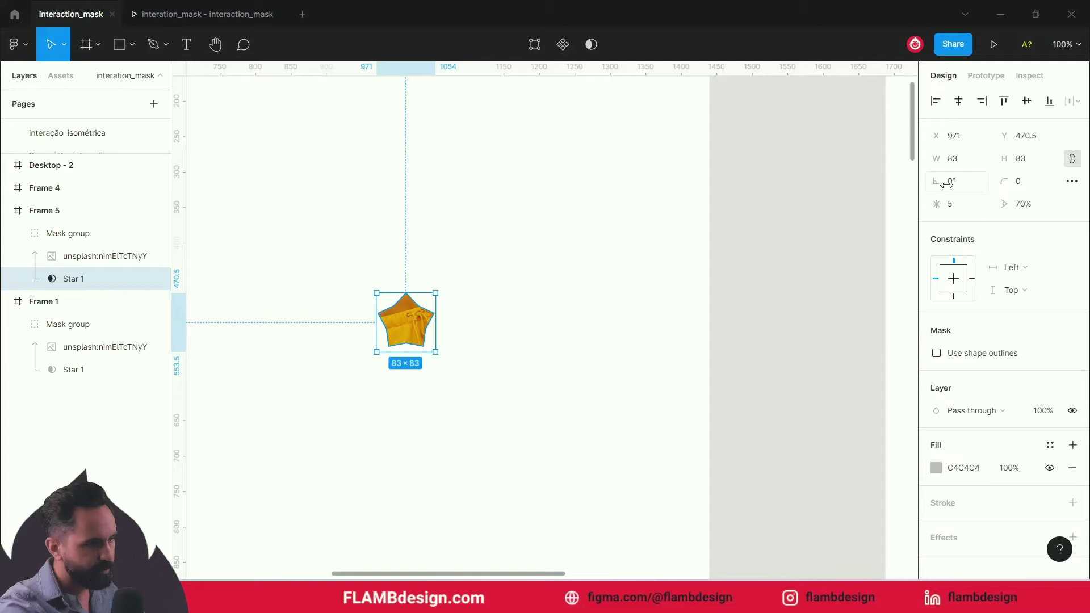
{"action": "left_click_drag", "start_coordinate": [933, 183], "coordinate": [1078, 182]}
{"action": "left_click_drag", "start_coordinate": [31, 180], "coordinate": [122, 178]}
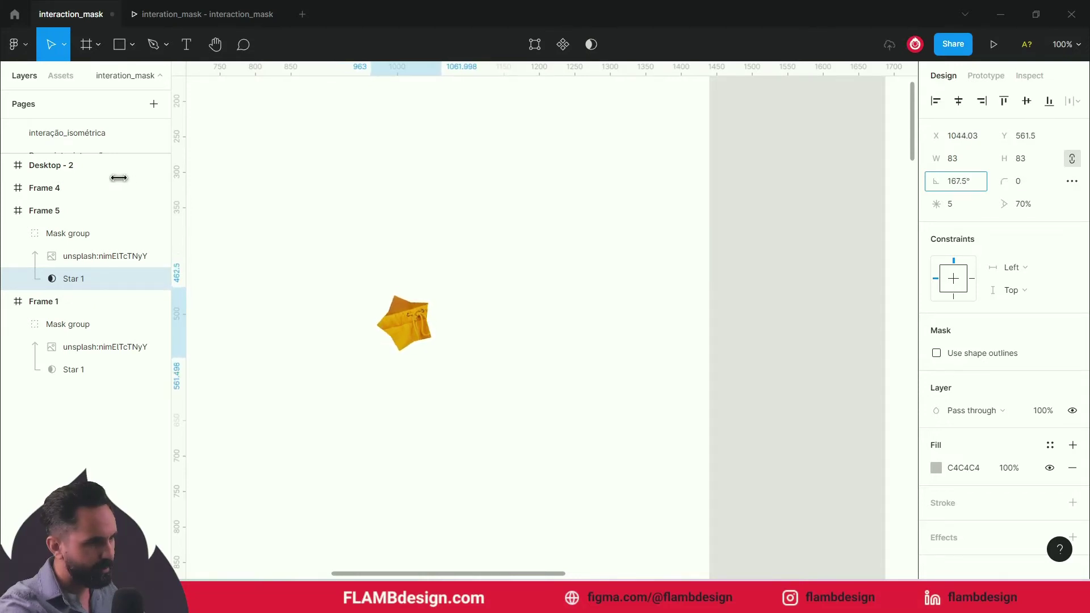
{"action": "left_click_drag", "start_coordinate": [122, 178], "coordinate": [84, 181]}
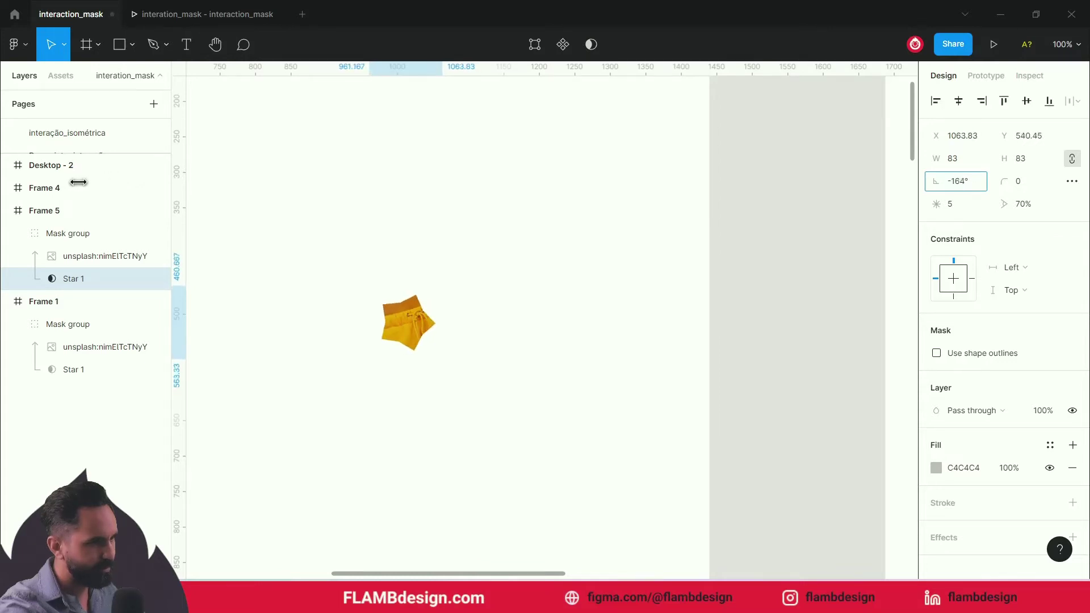
{"action": "left_click_drag", "start_coordinate": [84, 181], "coordinate": [96, 187]}
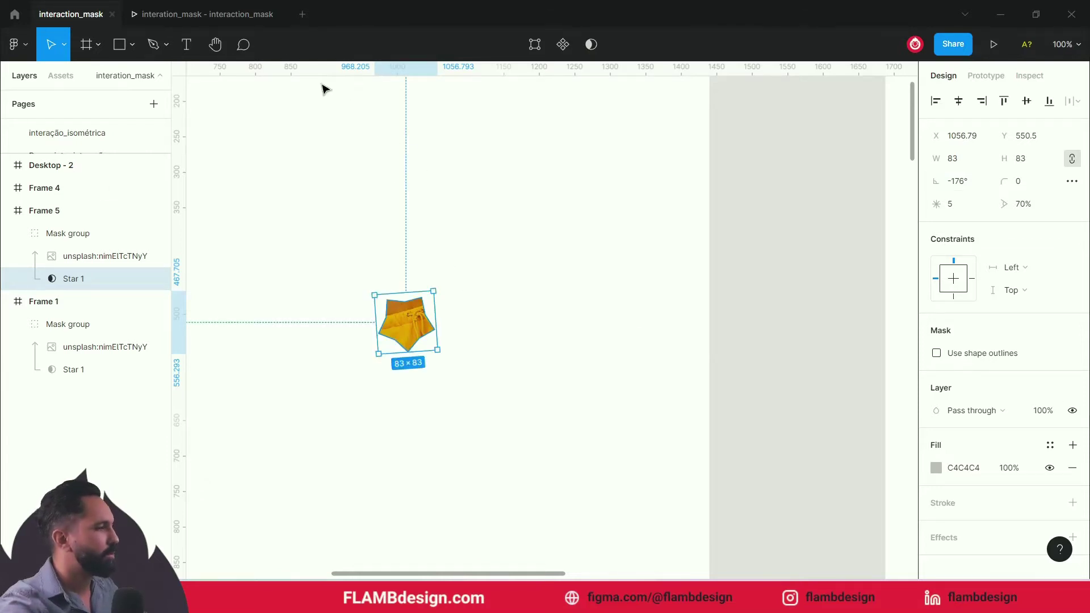
{"action": "left_click", "coordinate": [236, 17]}
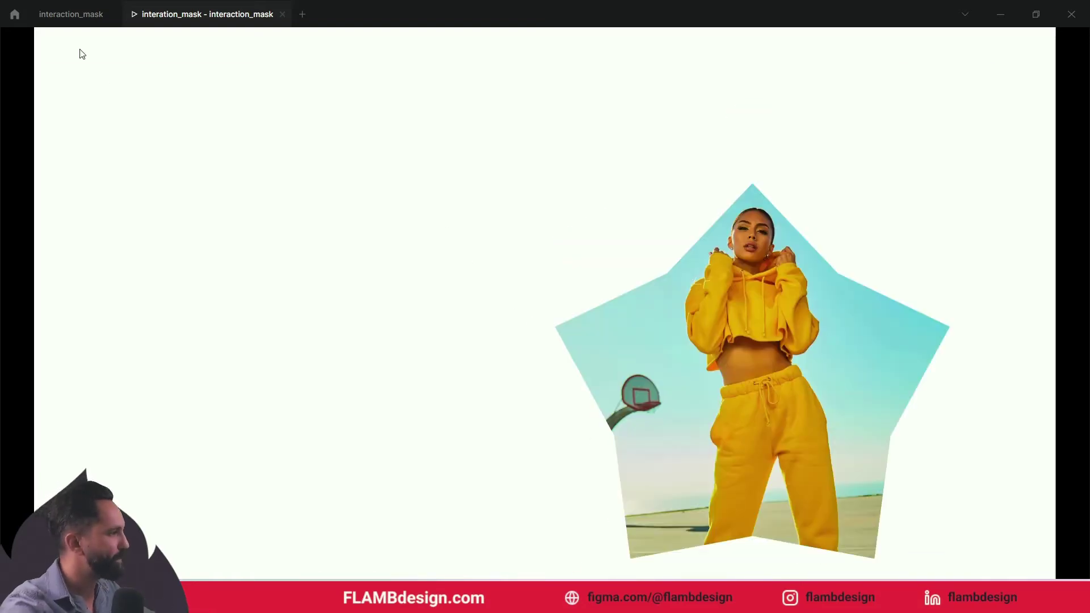
- Resize Frame 5's masked photo to 479×663, shift it down, and preview again
{"action": "left_click", "coordinate": [70, 16]}
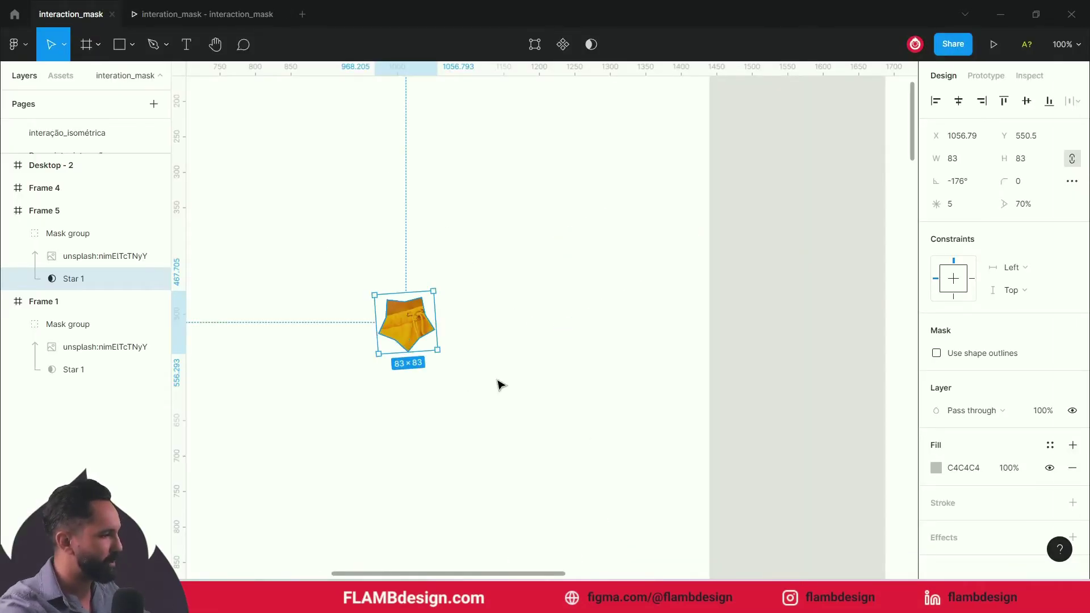
{"action": "left_click", "coordinate": [74, 256]}
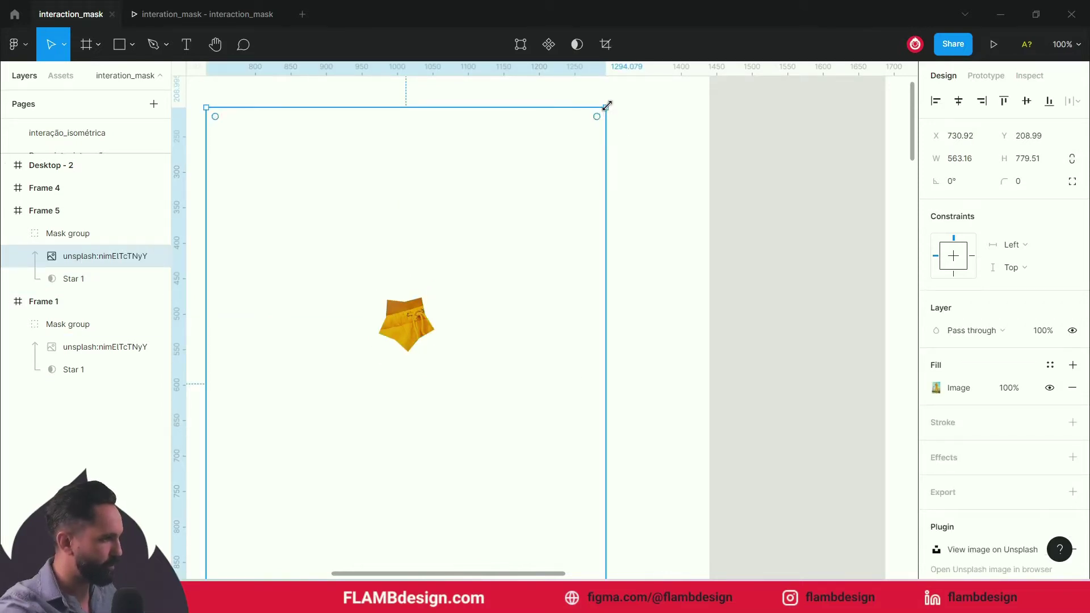
{"action": "left_click_drag", "start_coordinate": [607, 106], "coordinate": [576, 150]}
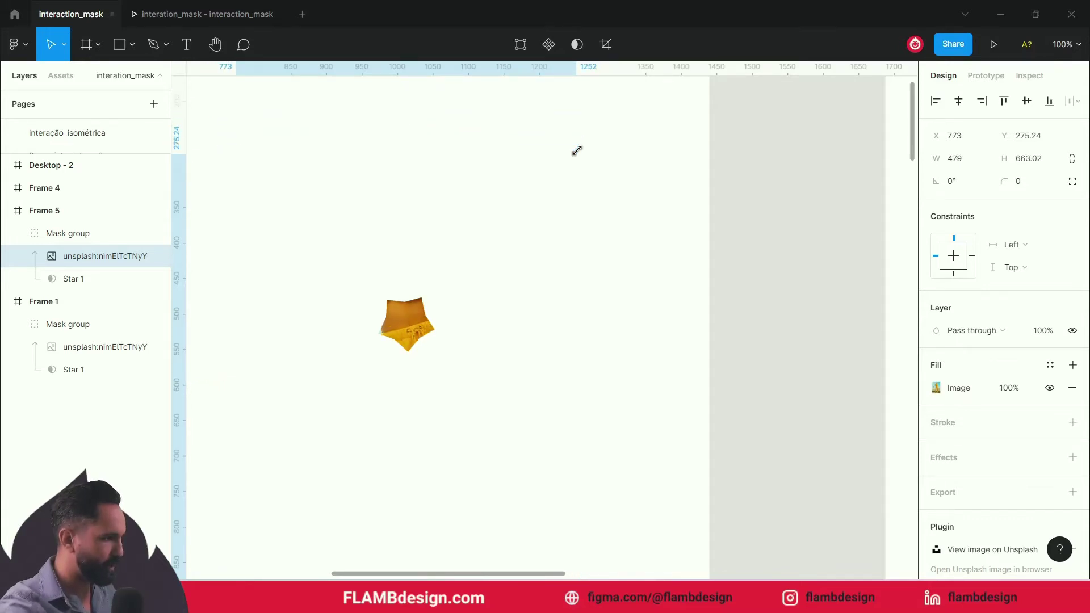
{"action": "key", "text": "shift+Down"}
{"action": "key", "text": "shift+Down"}
{"action": "key", "text": "shift+Down"}
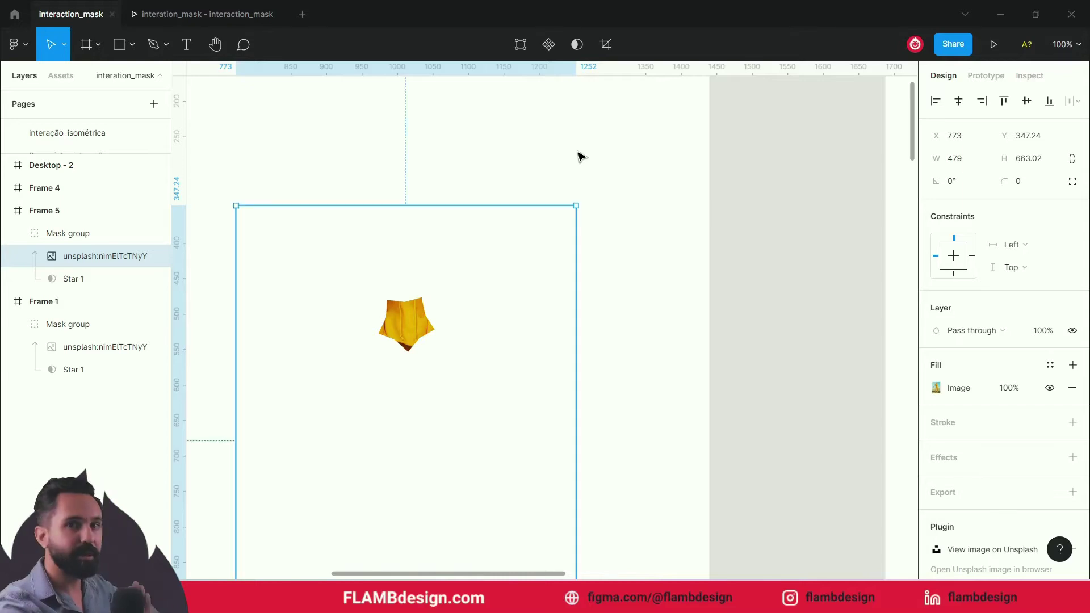
{"action": "left_click", "coordinate": [190, 18]}
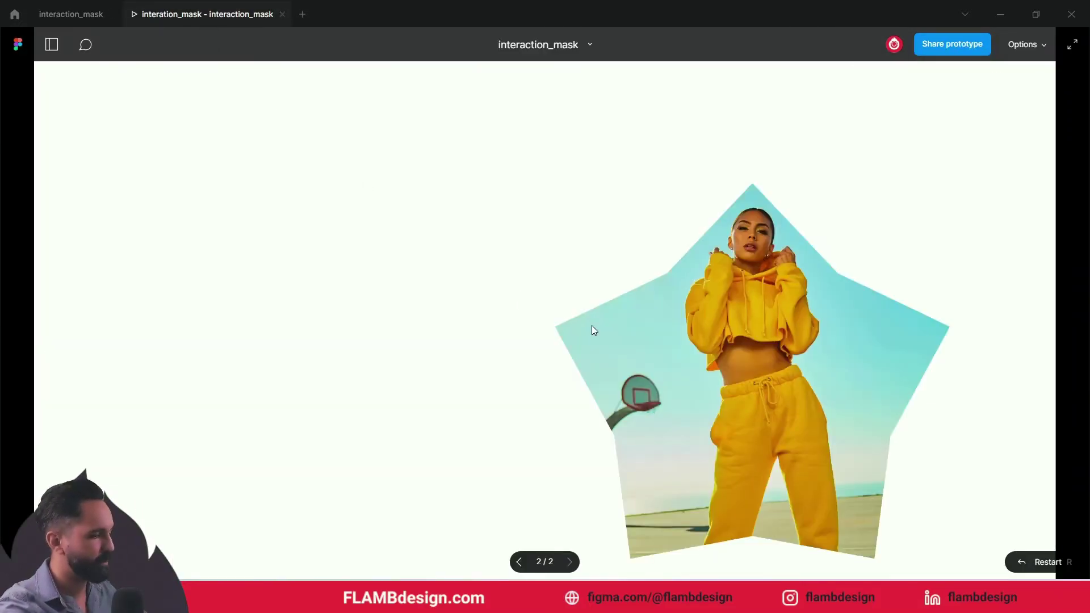
- Replay the prototype from the small-star frame, then go back to the editor
{"action": "left_click", "coordinate": [592, 328]}
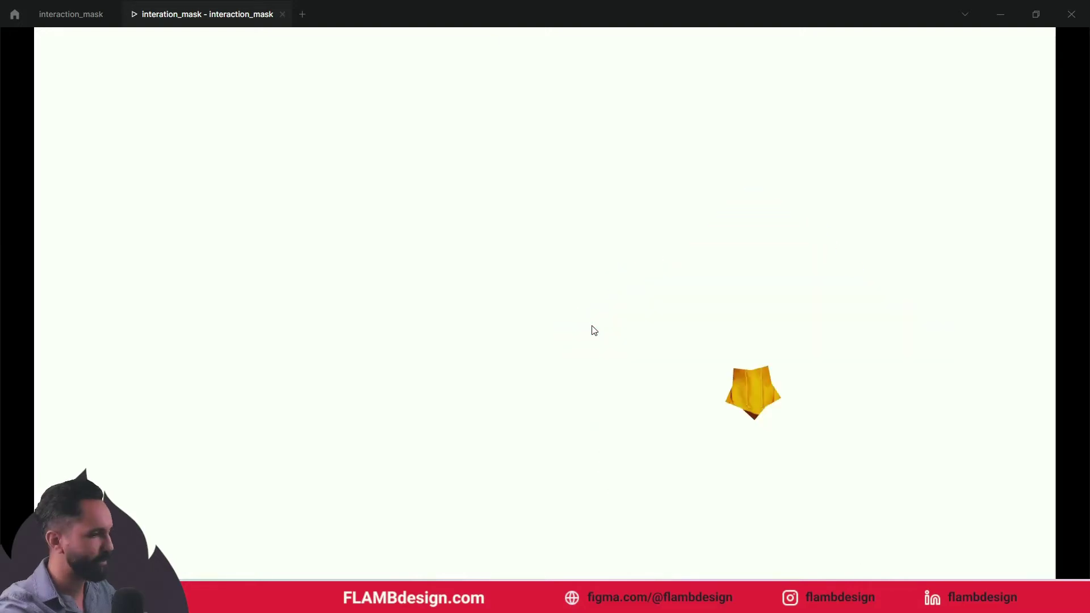
{"action": "left_click", "coordinate": [57, 14]}
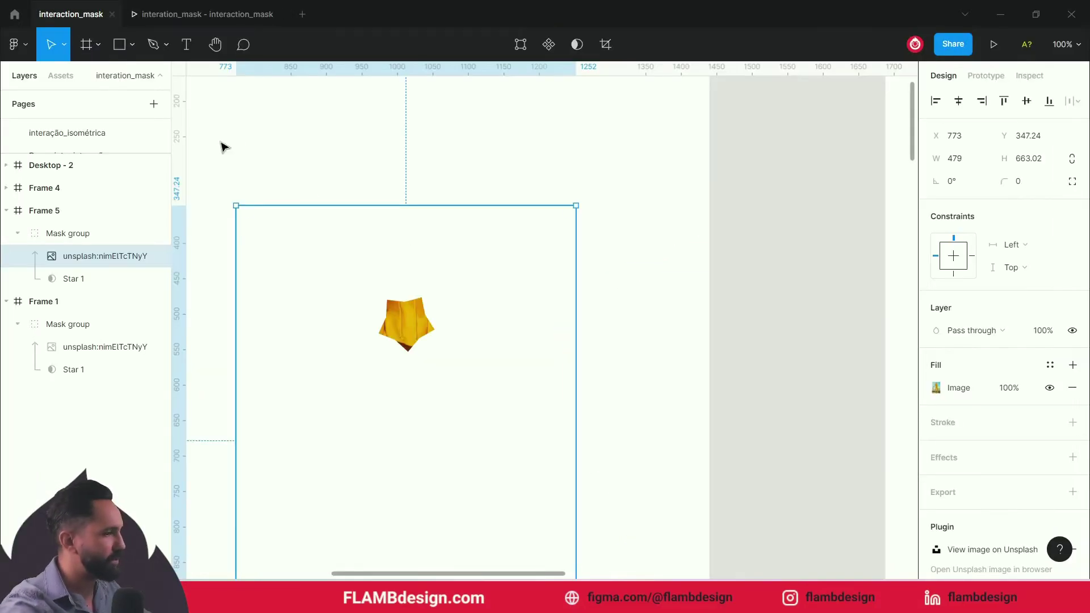
- Add a START text heading inside Frame 1
{"action": "left_click", "coordinate": [656, 322]}
{"action": "key", "text": "minus"}
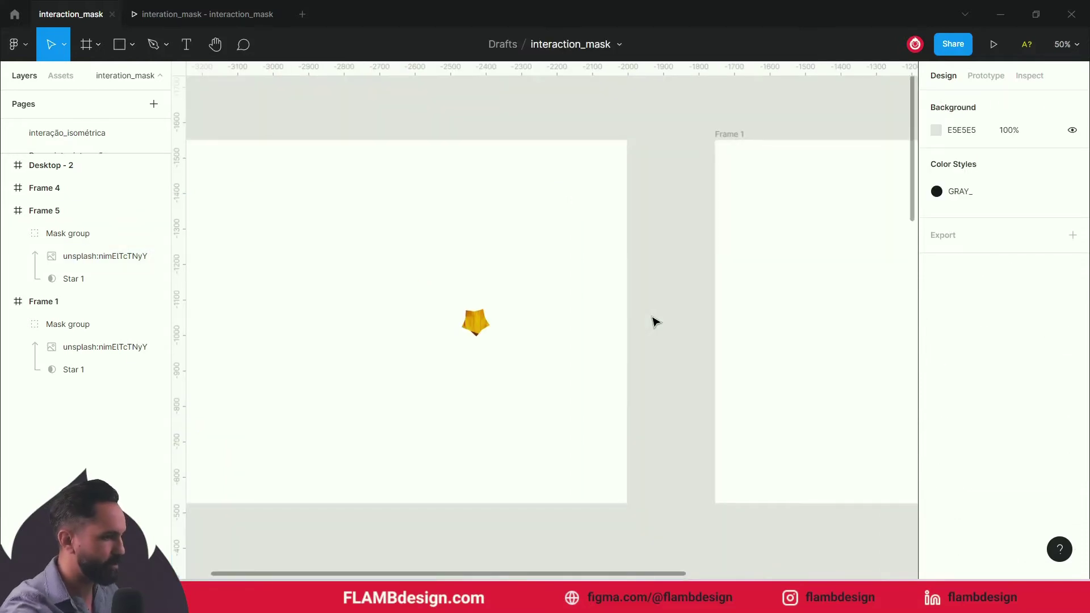
{"action": "key", "text": "shift+0"}
{"action": "key", "text": "minus"}
{"action": "key", "text": "minus"}
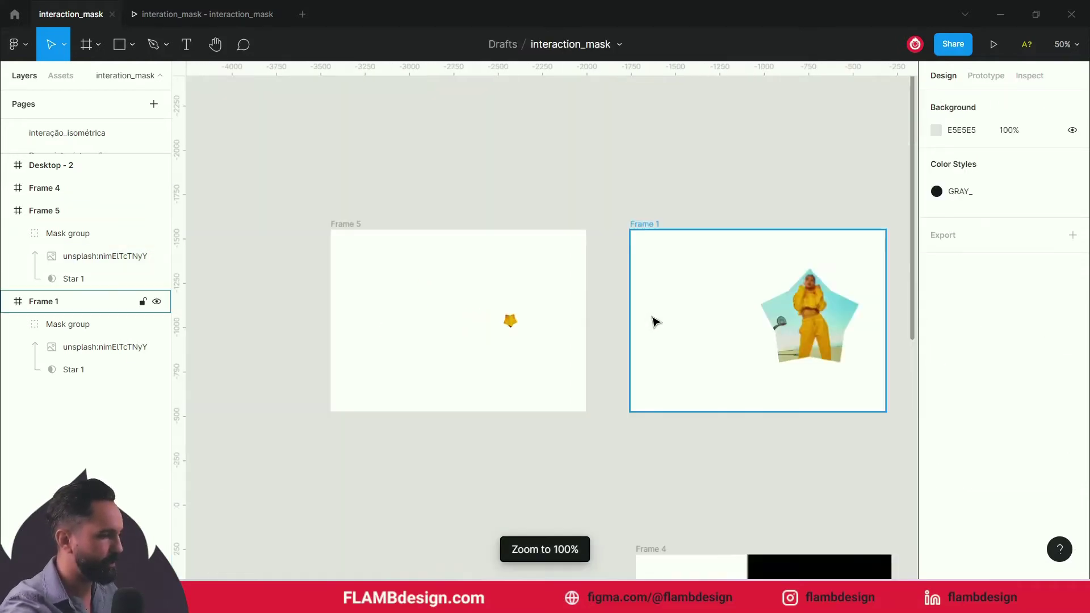
{"action": "scroll", "coordinate": [655, 322], "scroll_direction": "right", "scroll_amount": 1}
{"action": "scroll", "coordinate": [679, 302], "scroll_direction": "right", "scroll_amount": 3}
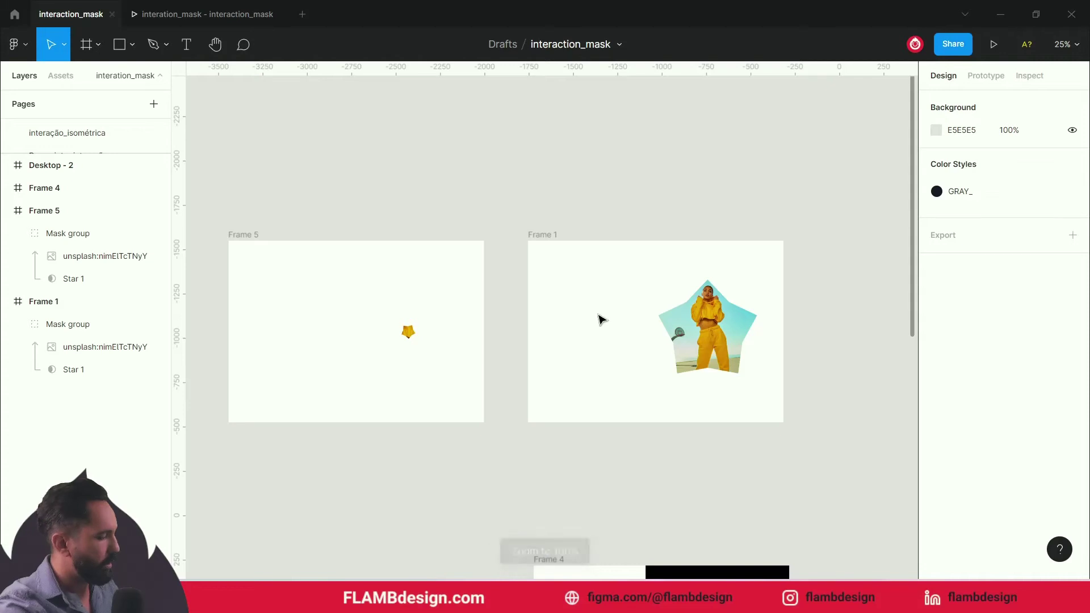
{"action": "key", "text": "t"}
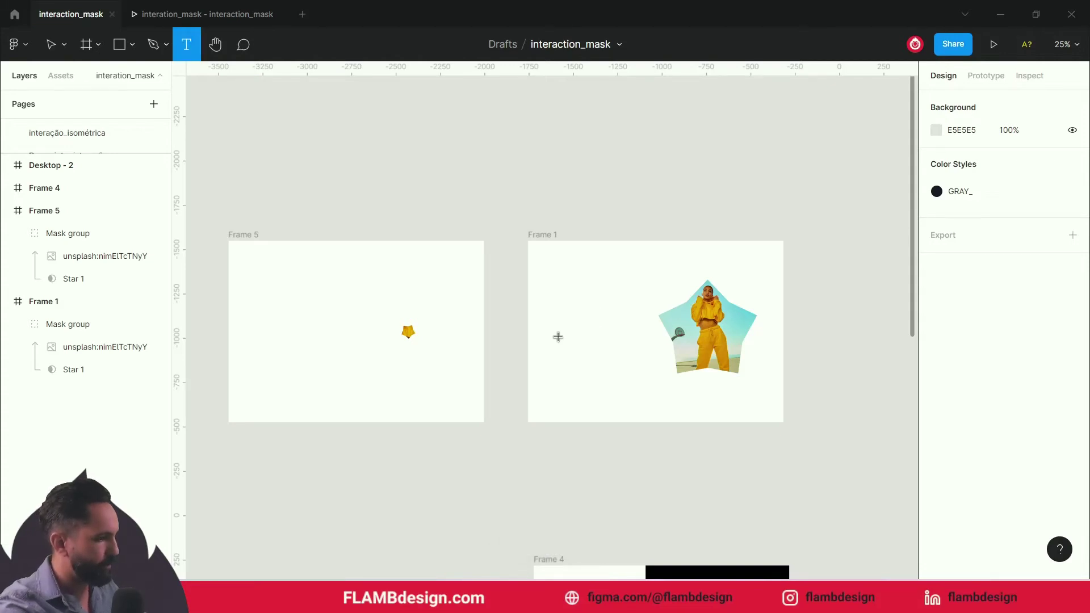
{"action": "left_click", "coordinate": [558, 336]}
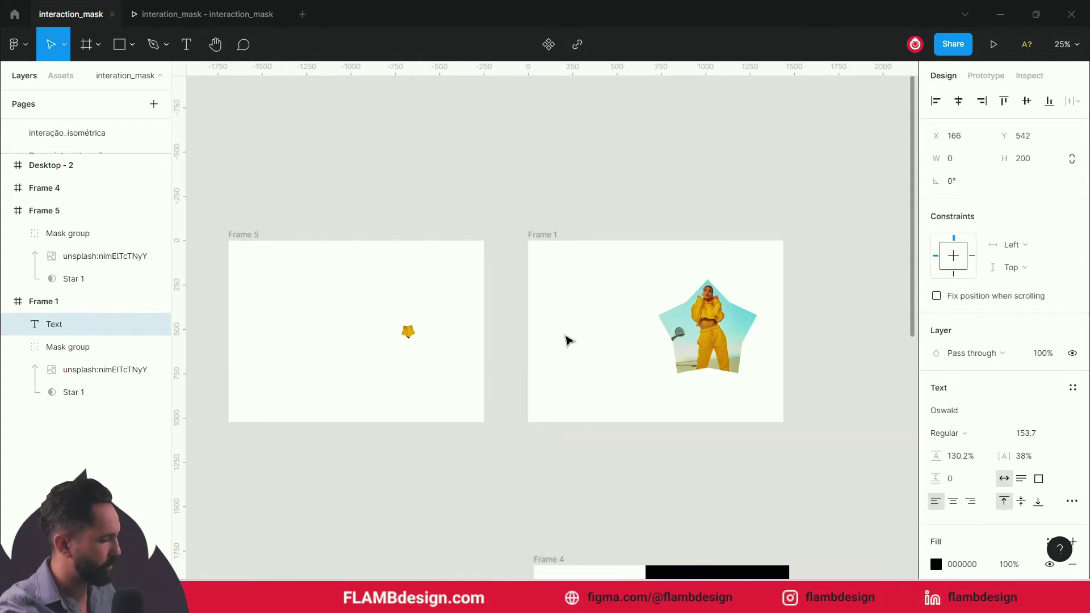
{"action": "type", "text": "START"}
{"action": "key", "text": "Escape"}
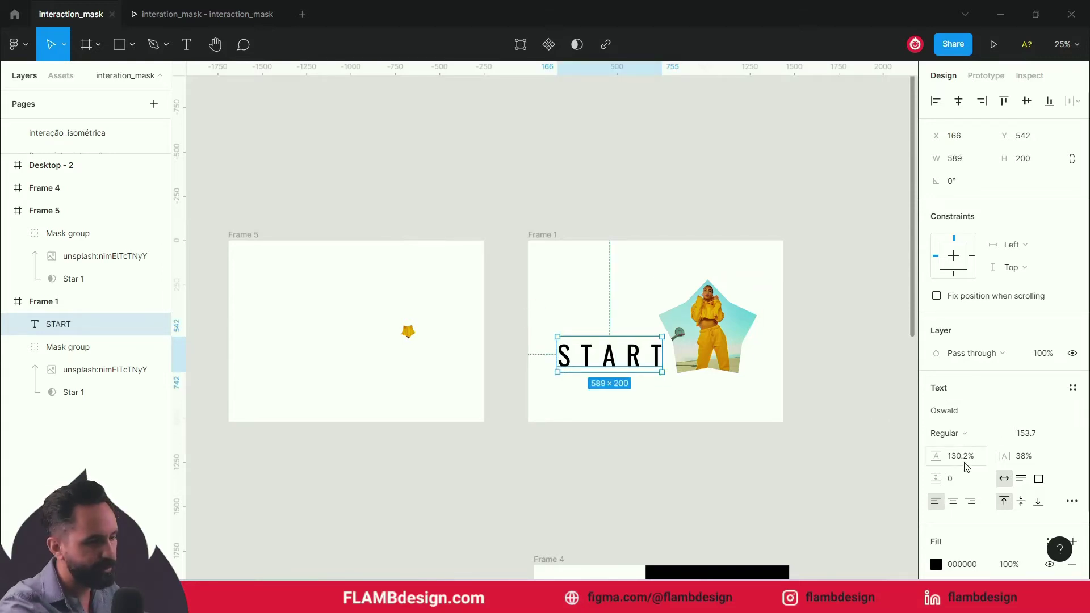
- Give START 120.2% line height and 42.5% letter spacing, and move it up-left
{"action": "left_click_drag", "start_coordinate": [942, 454], "coordinate": [917, 461]}
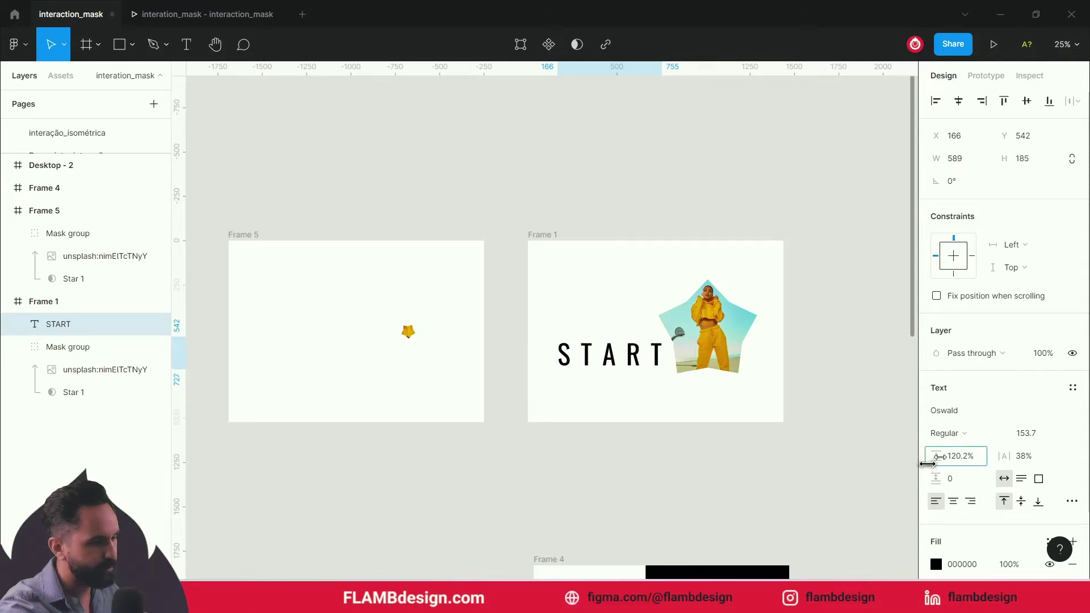
{"action": "left_click_drag", "start_coordinate": [1004, 460], "coordinate": [1015, 463]}
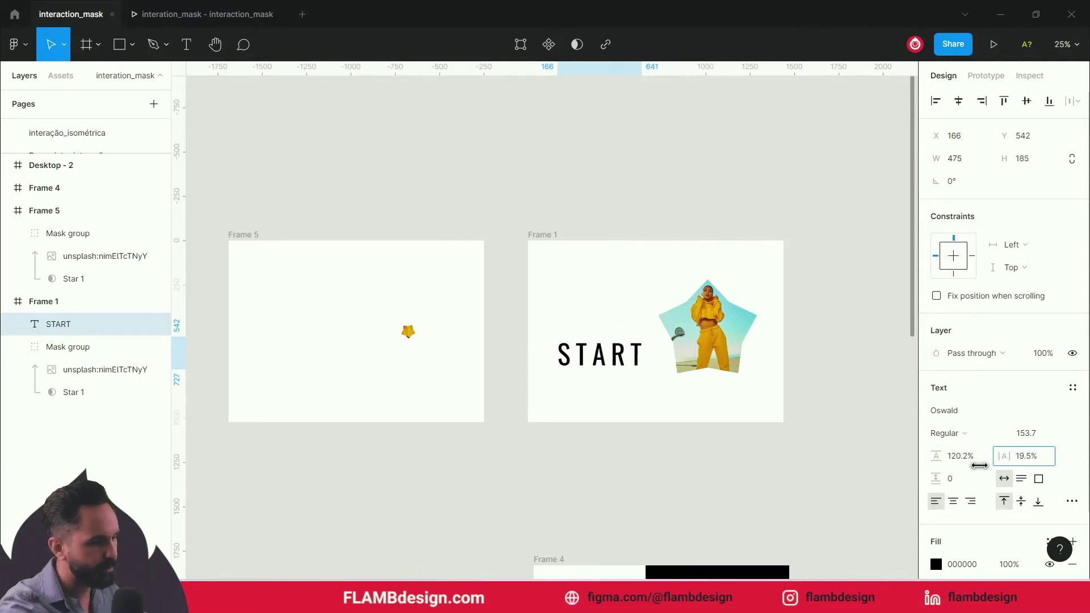
{"action": "left_click", "coordinate": [684, 518]}
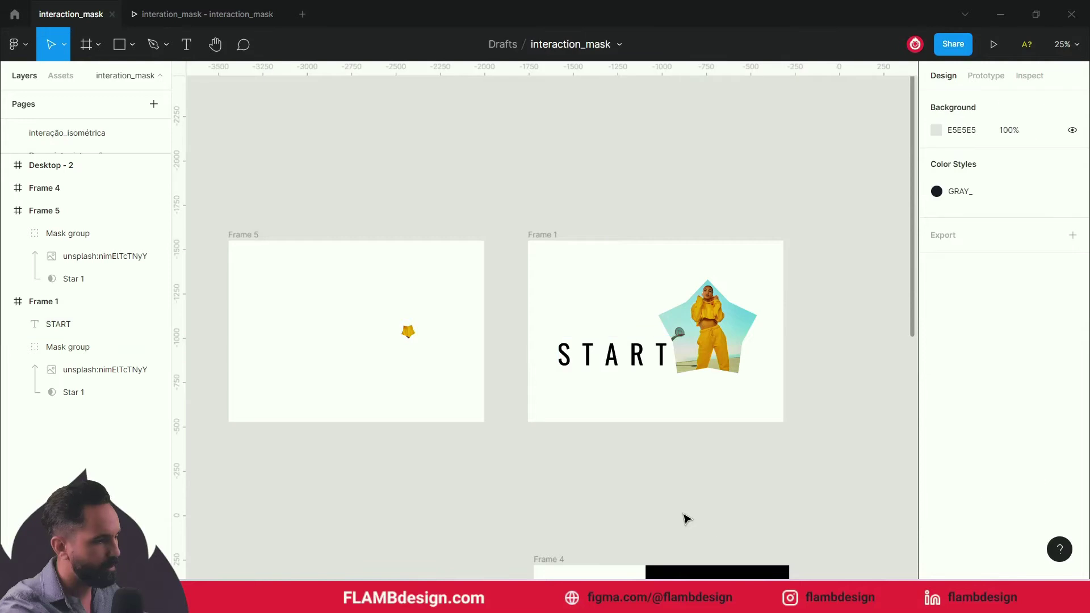
{"action": "left_click_drag", "start_coordinate": [612, 356], "coordinate": [601, 341]}
{"action": "left_click", "coordinate": [509, 290]}
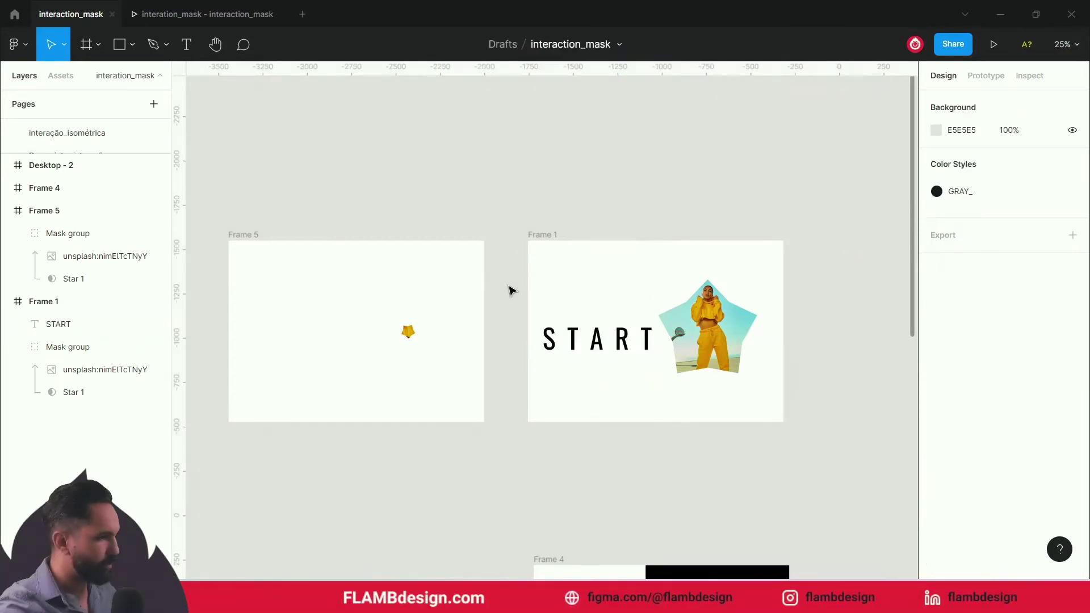
{"action": "left_click", "coordinate": [601, 344]}
{"action": "scroll", "coordinate": [607, 304], "scroll_direction": "up", "scroll_amount": 3}
{"action": "left_click_drag", "start_coordinate": [608, 304], "coordinate": [716, 237]}
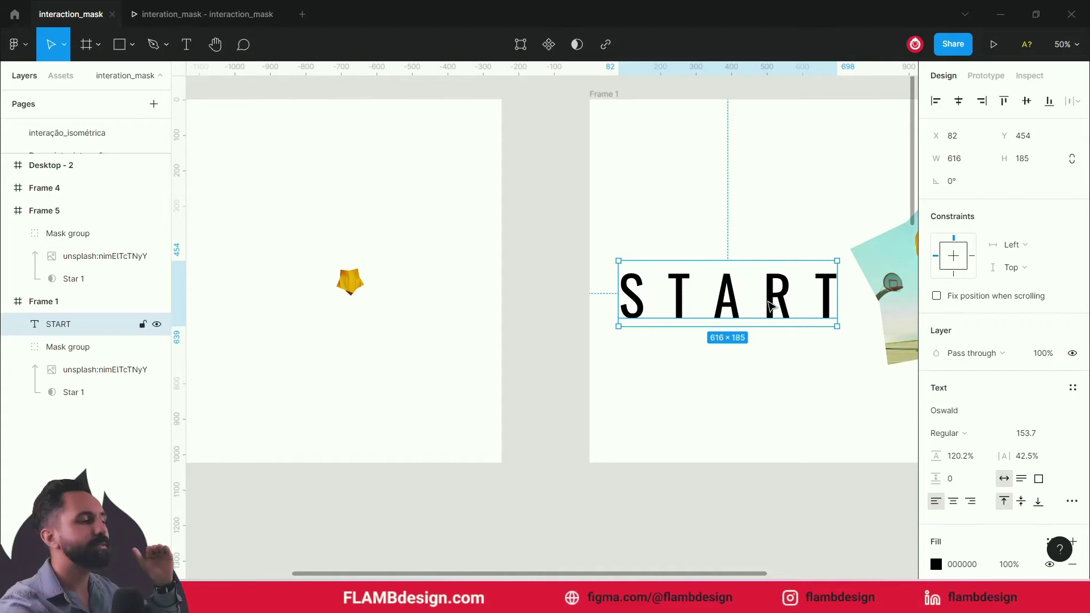
- Edit Frame 1's heading from START to STAR by deleting the final T, then reselect it
{"action": "double_click", "coordinate": [792, 292]}
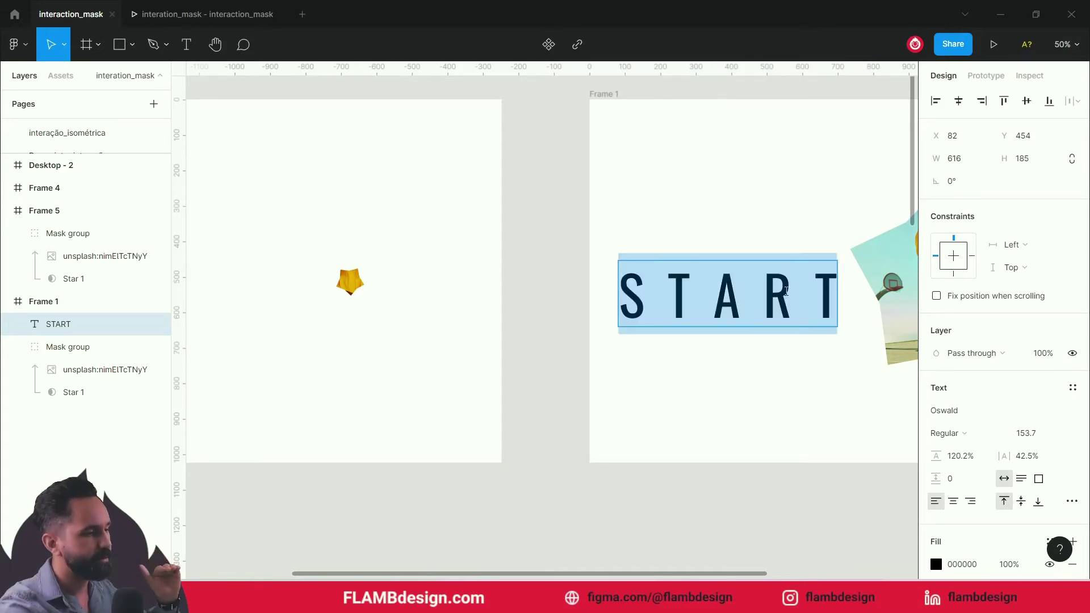
{"action": "left_click", "coordinate": [834, 290]}
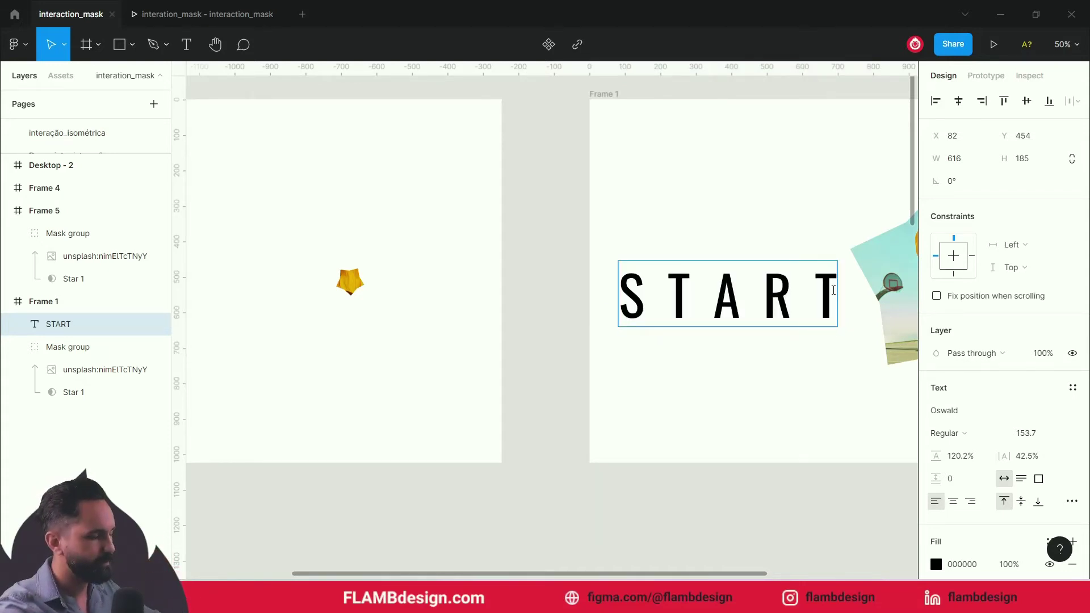
{"action": "key", "text": "BackSpace"}
{"action": "key", "text": "Escape"}
{"action": "left_click", "coordinate": [570, 295]}
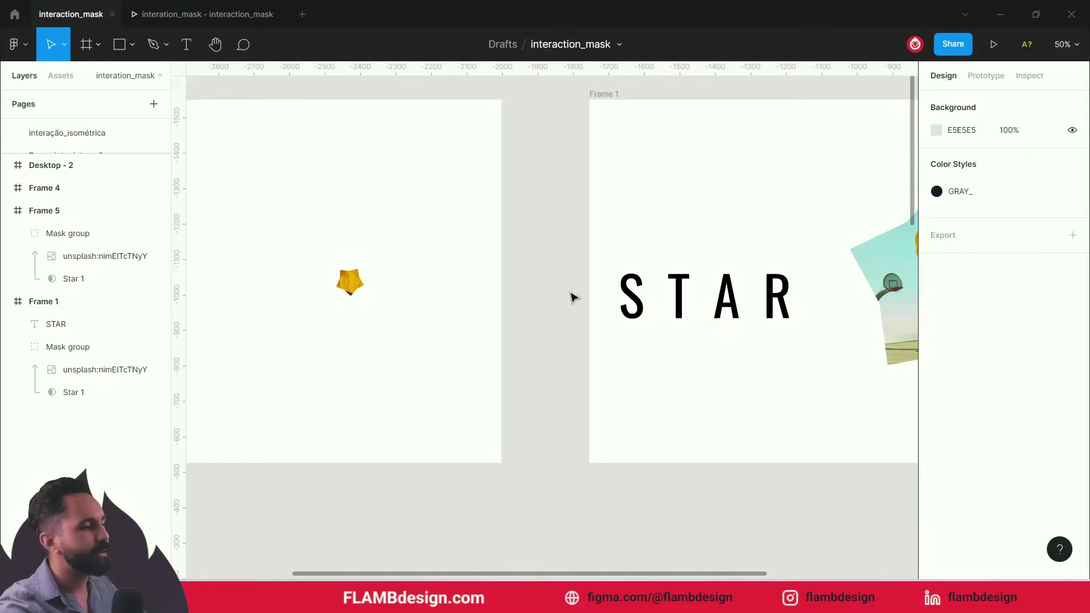
{"action": "scroll", "coordinate": [732, 301], "scroll_direction": "down", "scroll_amount": 1}
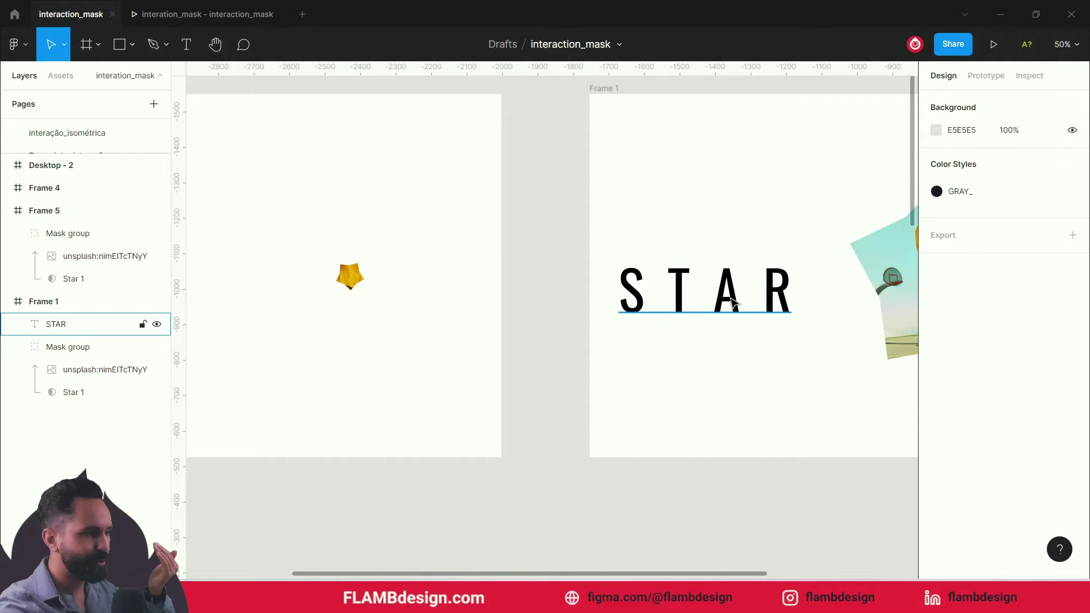
{"action": "left_click", "coordinate": [733, 302]}
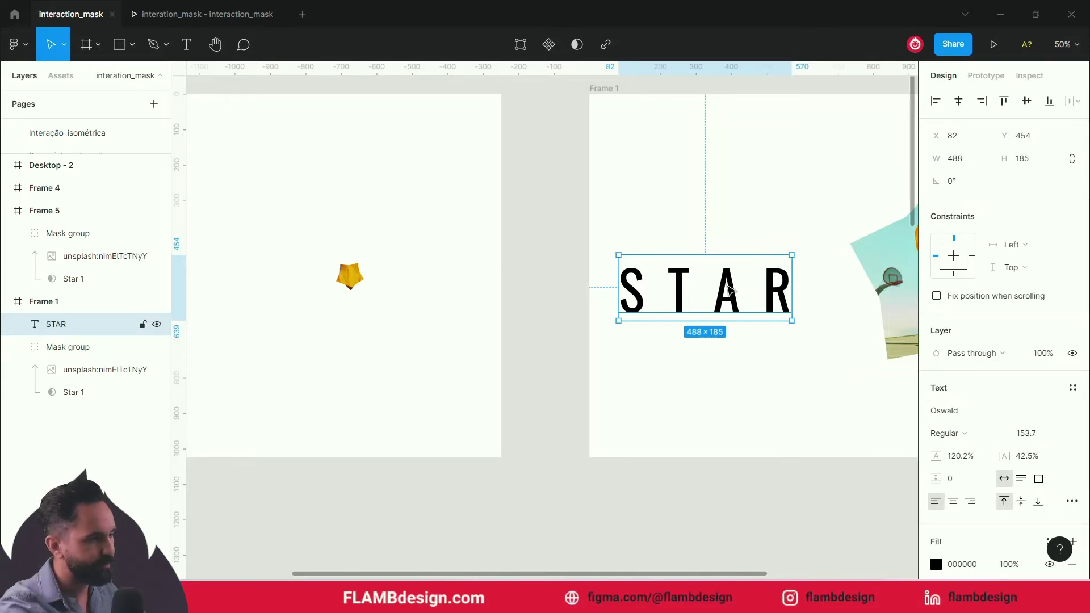
- Wrap the STAR text in a new 488 × 185 frame, Frame 6, with Clip content on
{"action": "right_click", "coordinate": [729, 289]}
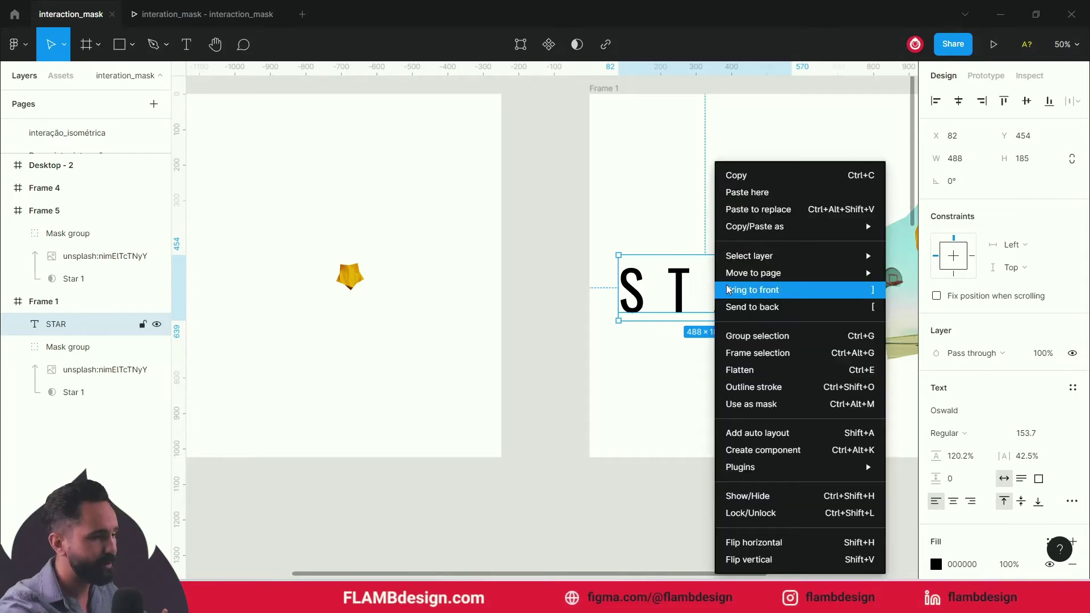
{"action": "left_click", "coordinate": [757, 354]}
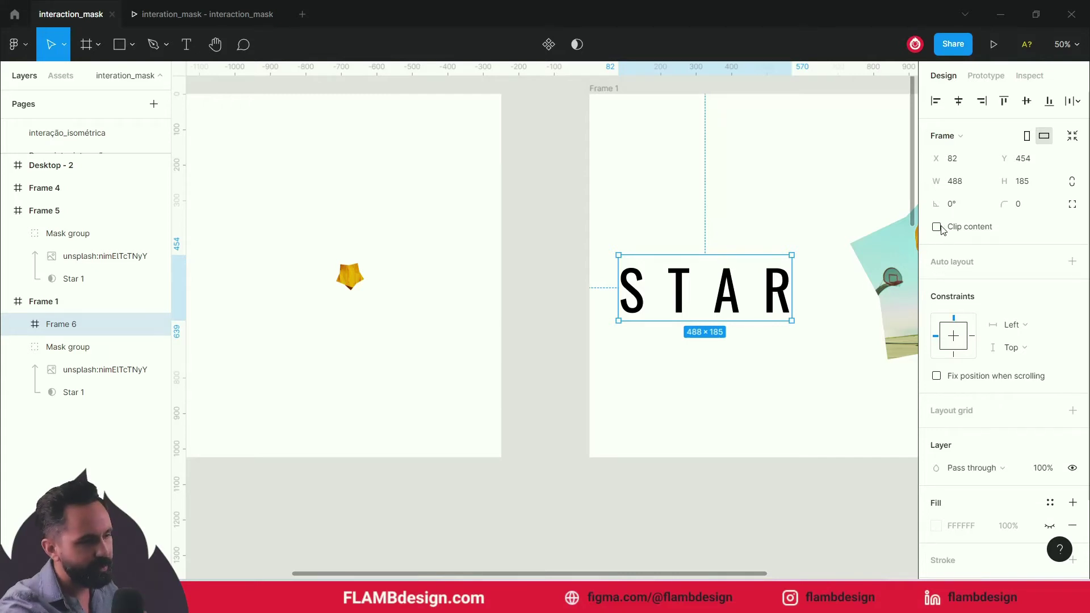
{"action": "key", "text": "ctrl+z"}
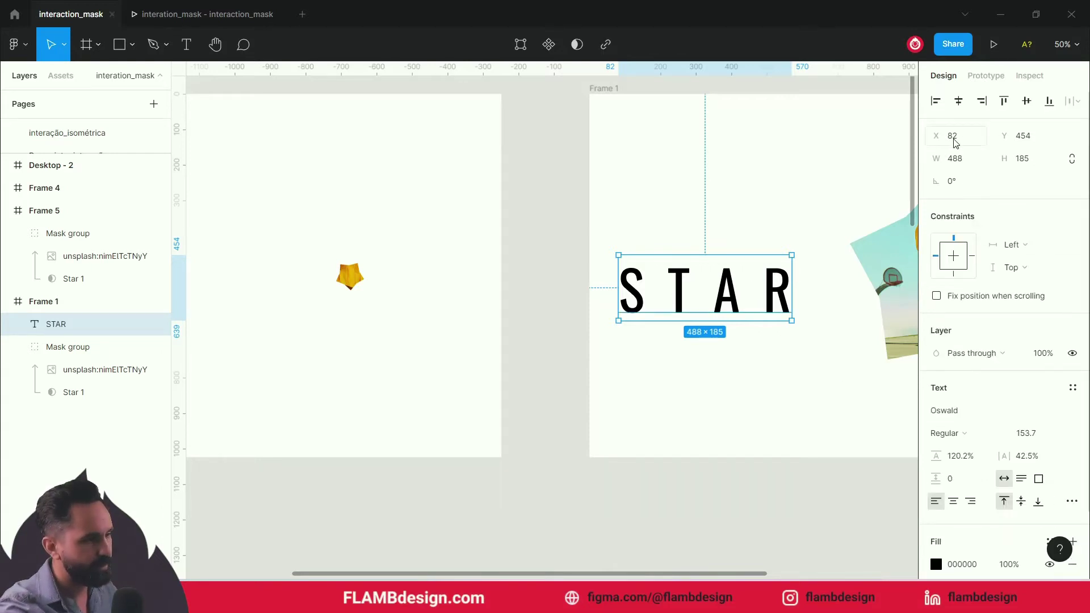
{"action": "right_click", "coordinate": [722, 282]}
{"action": "mouse_move", "coordinate": [746, 273]}
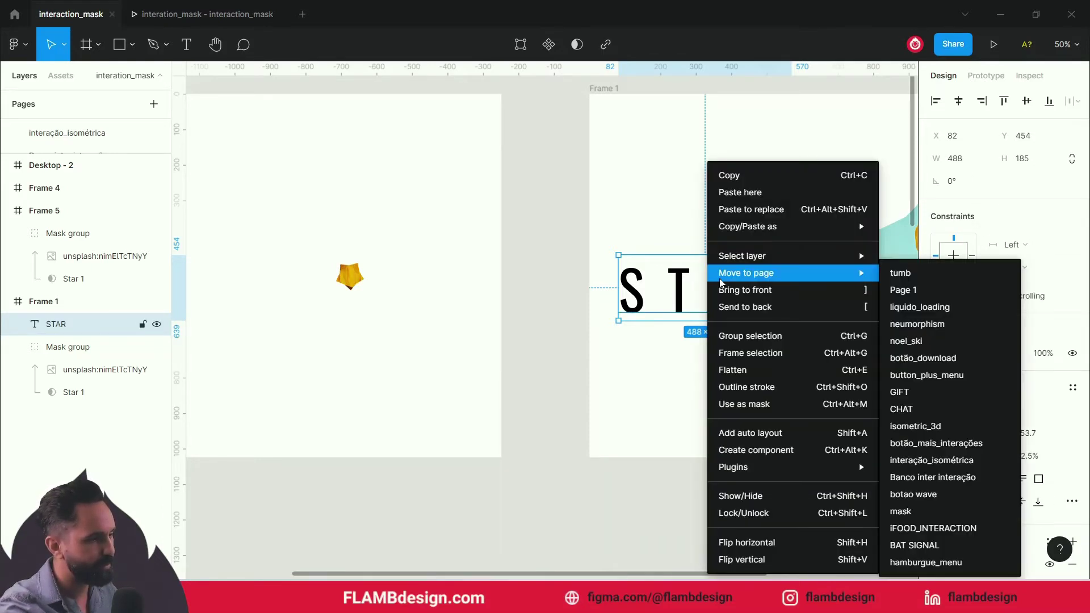
{"action": "left_click", "coordinate": [740, 353]}
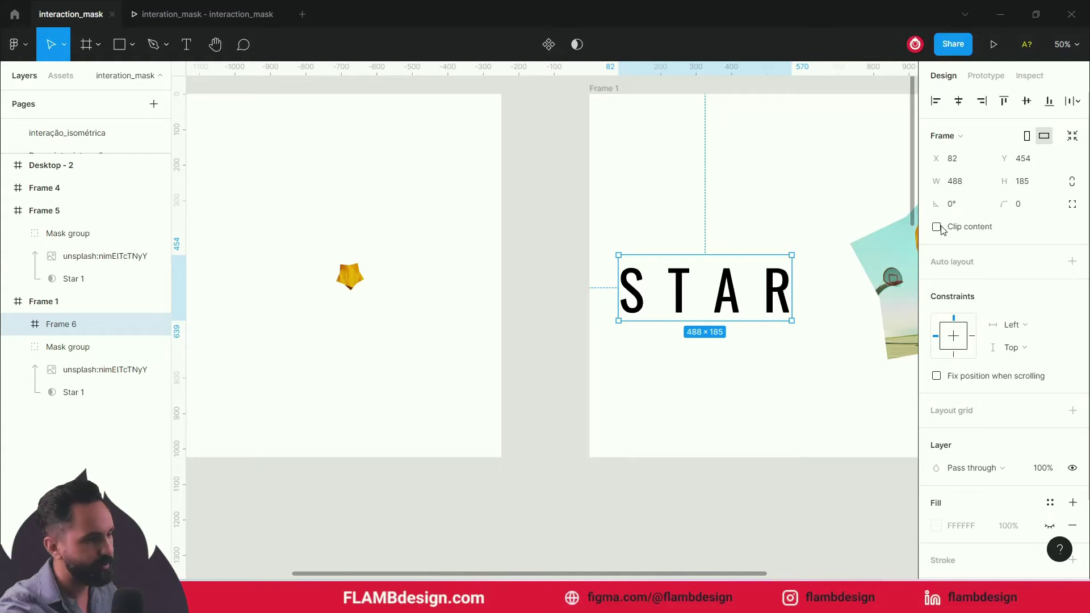
{"action": "left_click", "coordinate": [576, 277]}
{"action": "left_click", "coordinate": [714, 290]}
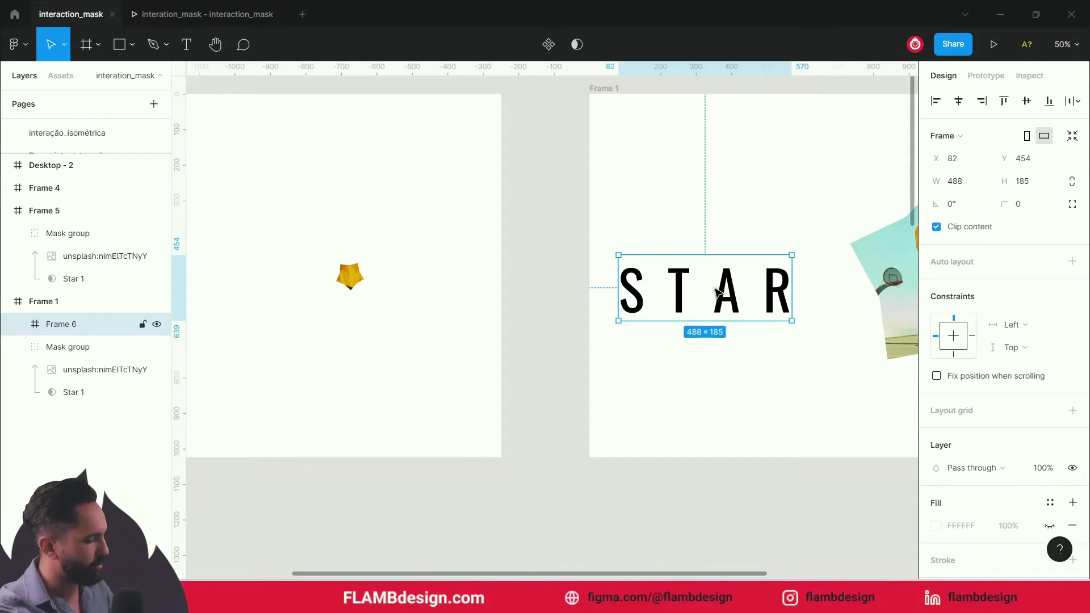
{"action": "left_click_drag", "start_coordinate": [465, 280], "coordinate": [808, 291]}
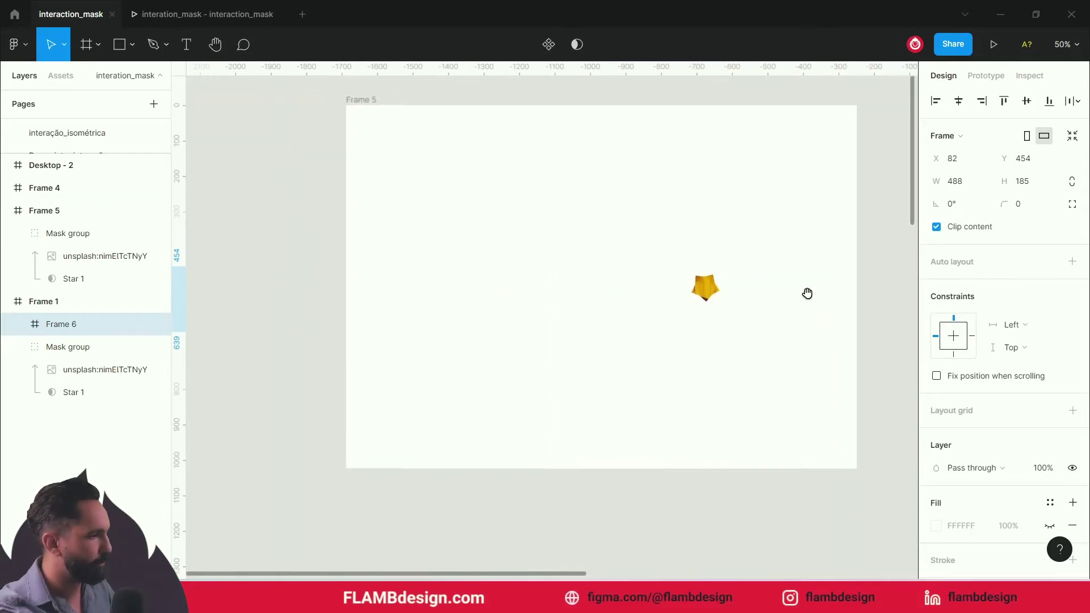
- Paste Frame 6 into Frame 5 and shrink it from the top to 488×23, hiding the STAR text
{"action": "left_click", "coordinate": [365, 101]}
{"action": "key", "text": "ctrl+v"}
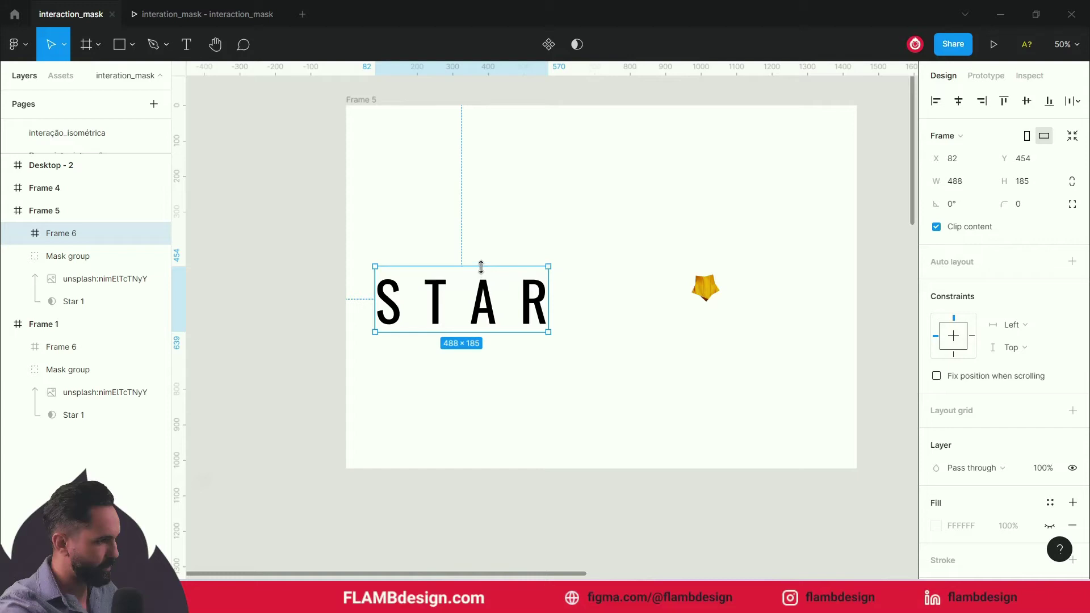
{"action": "left_click_drag", "start_coordinate": [481, 267], "coordinate": [484, 300]}
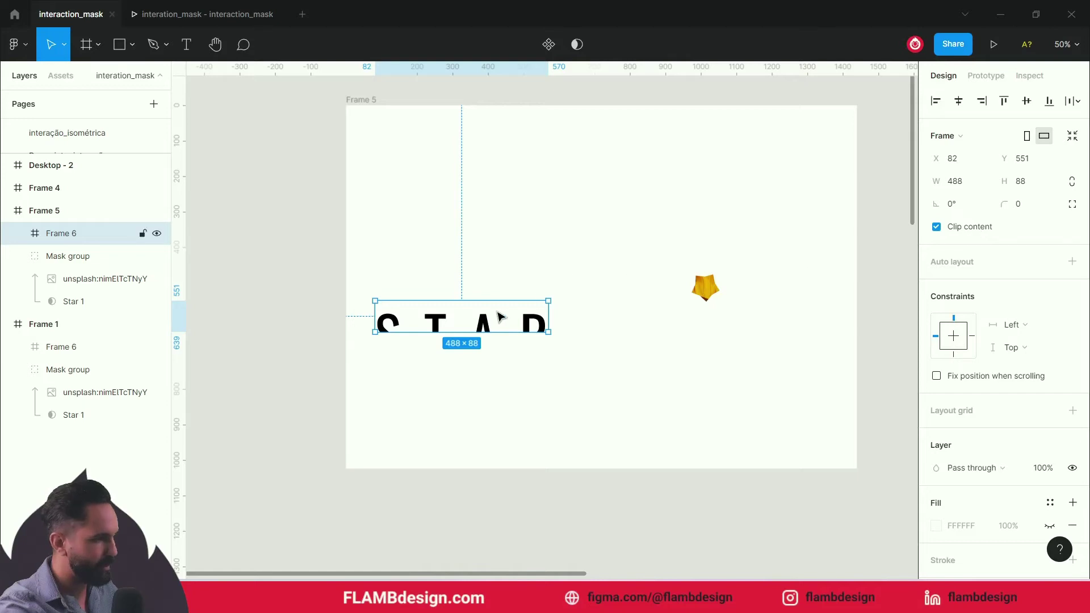
{"action": "left_click_drag", "start_coordinate": [493, 301], "coordinate": [495, 323]}
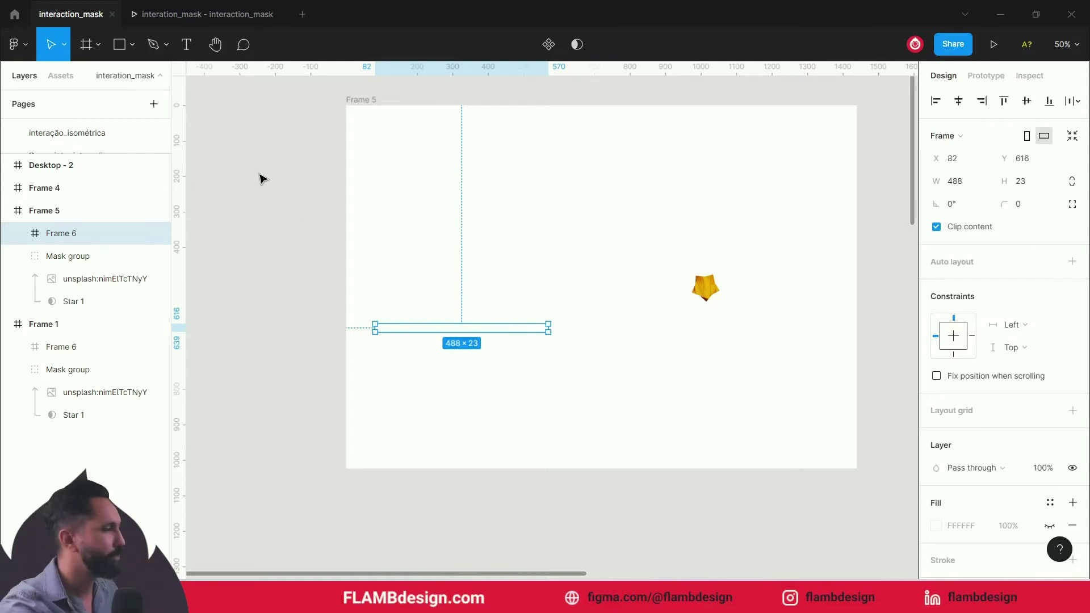
{"action": "left_click", "coordinate": [222, 20]}
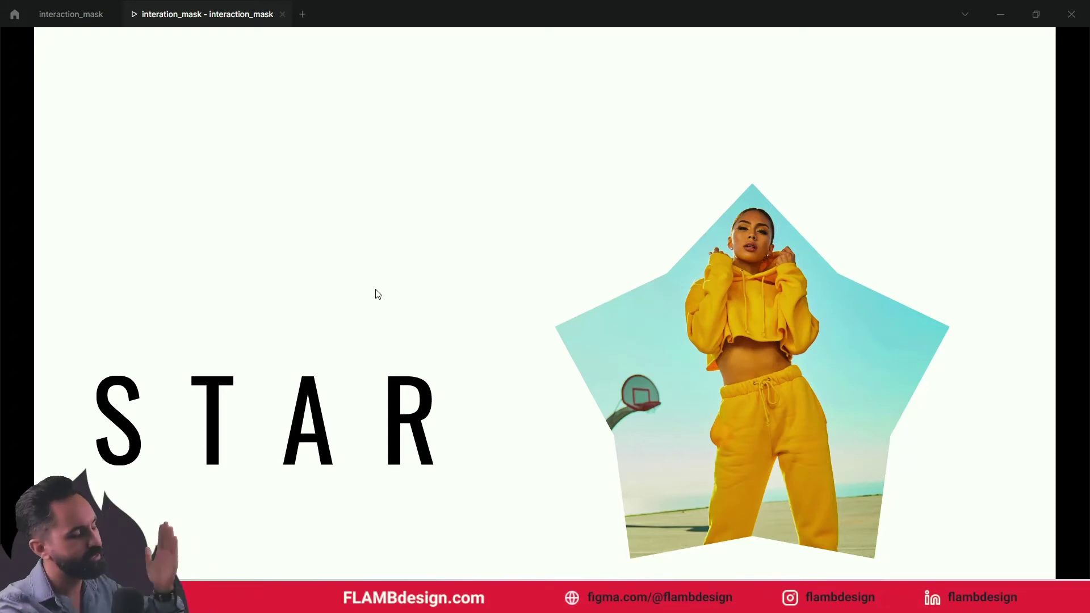
{"action": "left_click", "coordinate": [64, 14]}
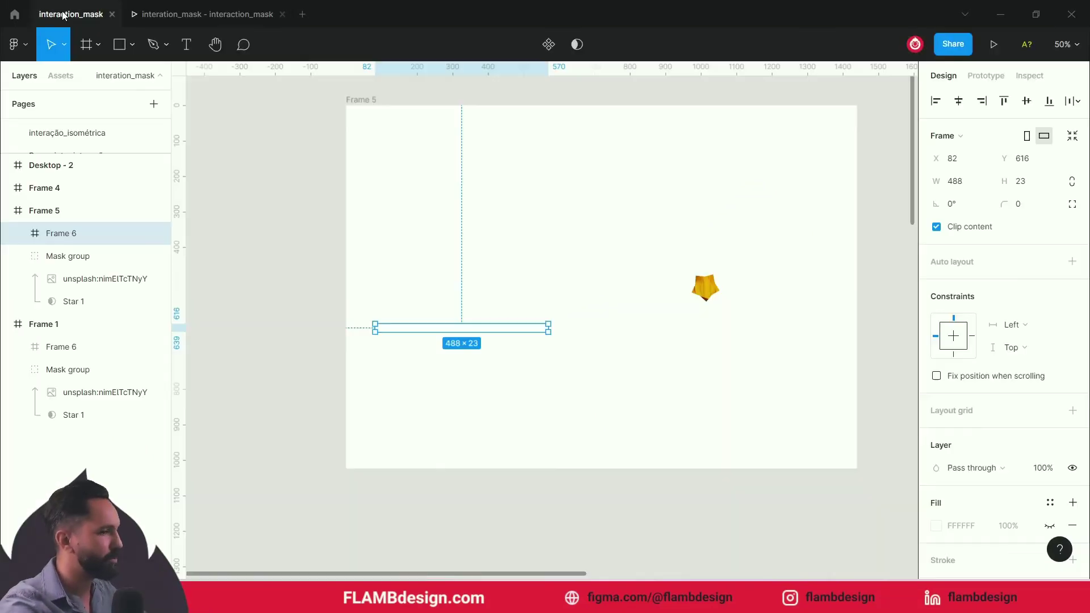
- Select Rectangle 1, the gradient mask shape inside Frame 4's Mask group
{"action": "left_click", "coordinate": [327, 379]}
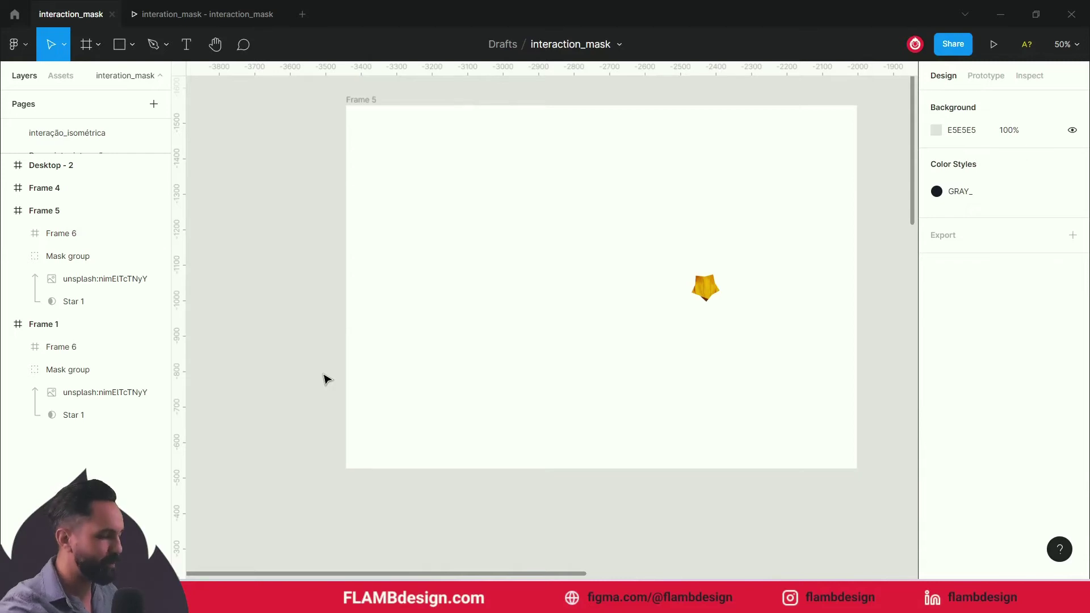
{"action": "key", "text": "shift+1"}
{"action": "scroll", "coordinate": [516, 448], "scroll_direction": "down", "scroll_amount": 2}
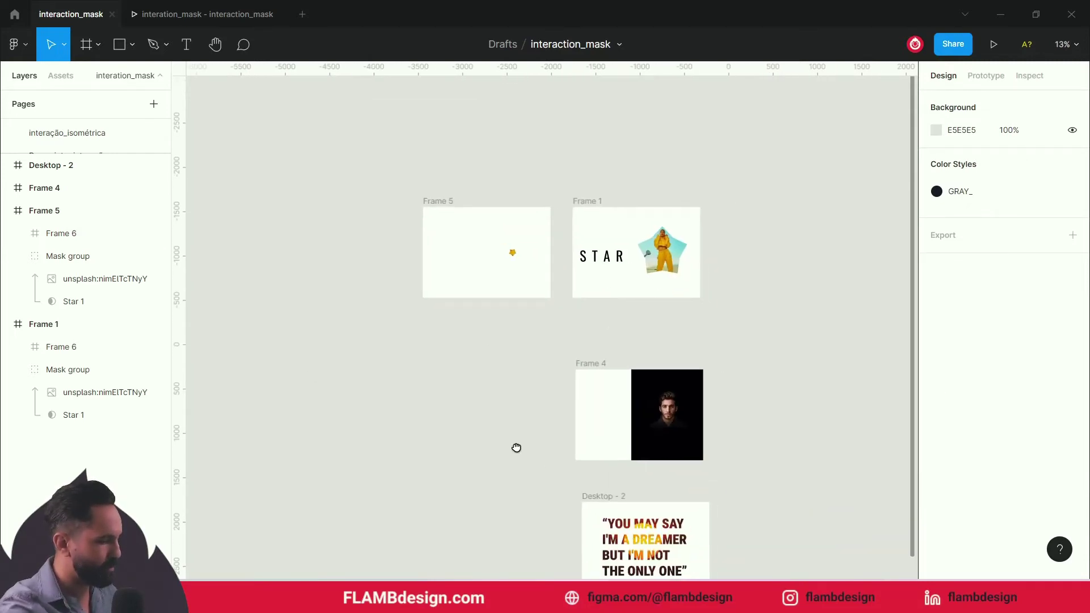
{"action": "scroll", "coordinate": [652, 414], "scroll_direction": "up", "scroll_amount": 3}
{"action": "scroll", "coordinate": [652, 413], "scroll_direction": "up", "scroll_amount": 3}
{"action": "left_click", "coordinate": [738, 386]}
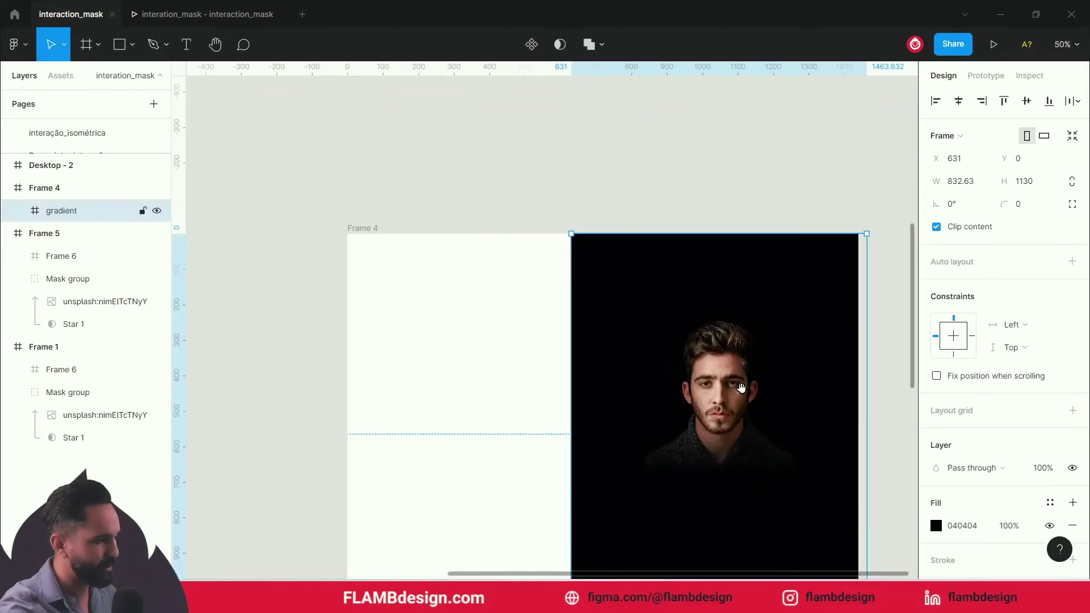
{"action": "left_click_drag", "start_coordinate": [738, 386], "coordinate": [619, 286]}
{"action": "double_click", "coordinate": [619, 286]}
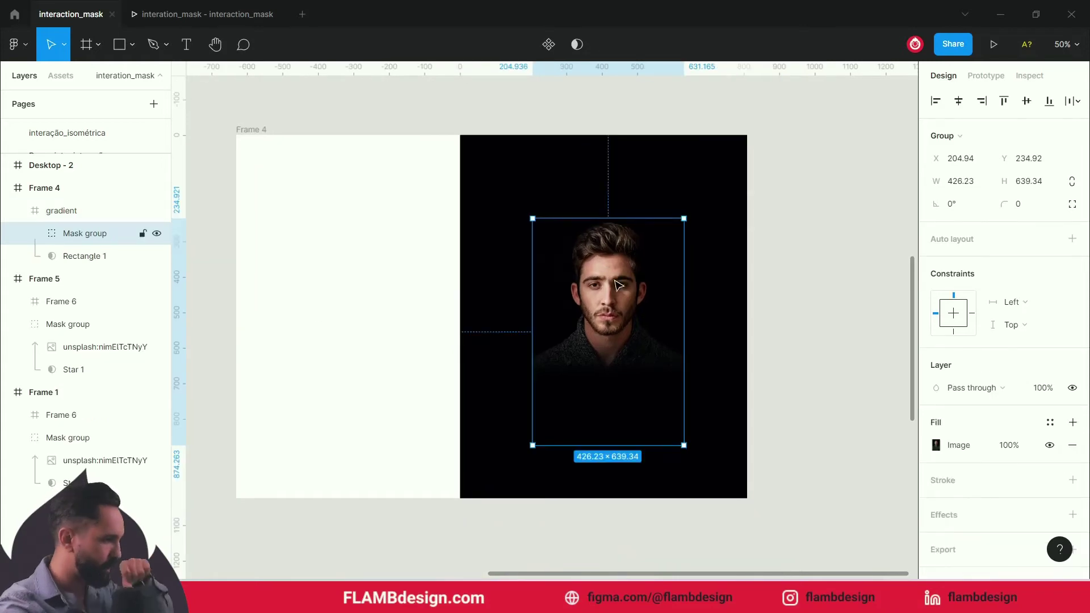
{"action": "mouse_move", "coordinate": [85, 233]}
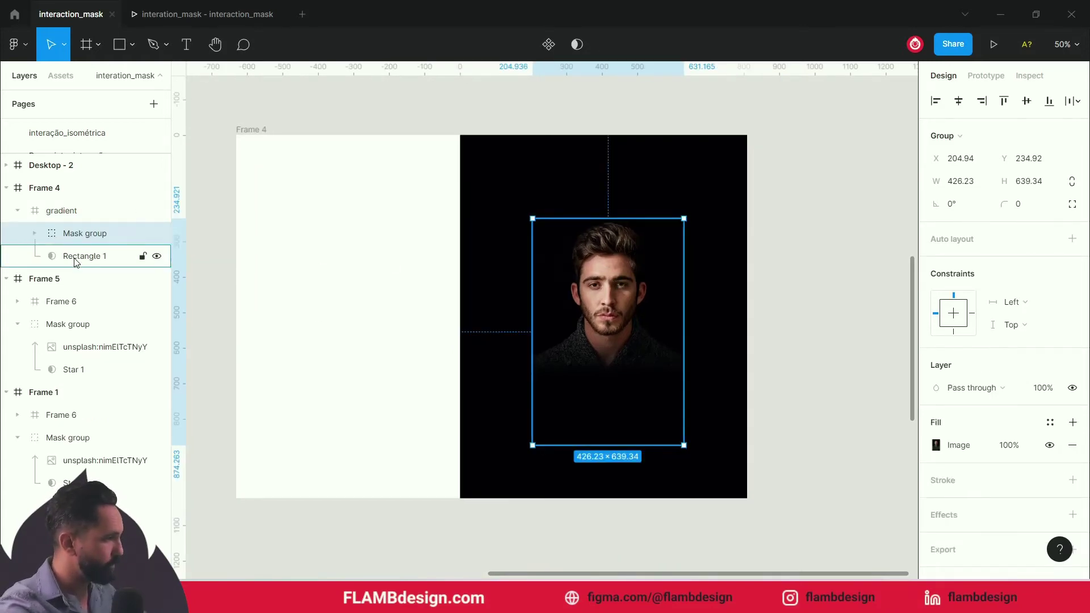
{"action": "left_click", "coordinate": [34, 234]}
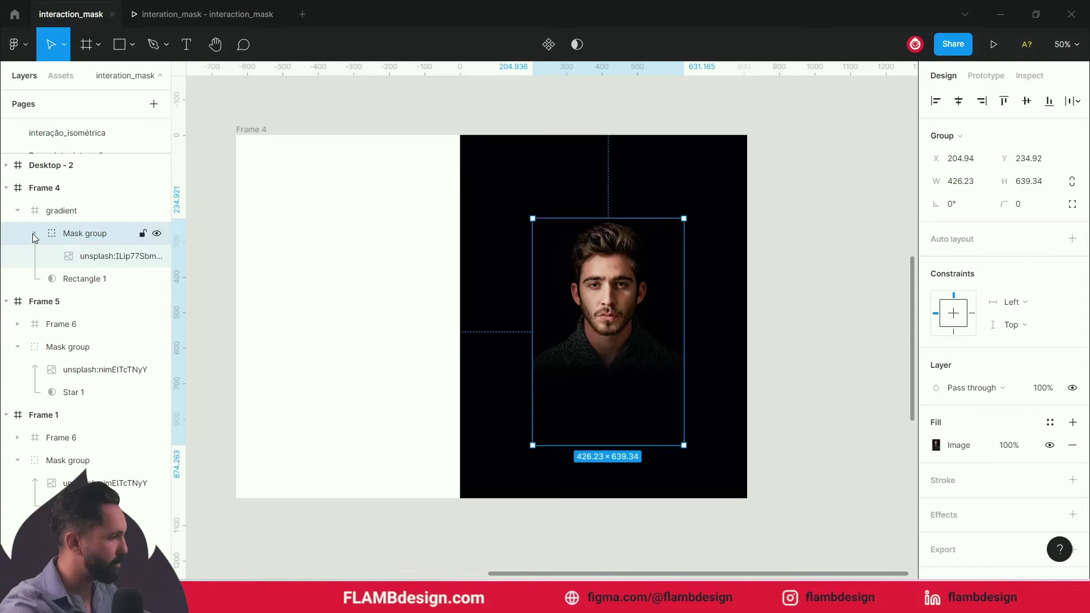
{"action": "left_click", "coordinate": [100, 264]}
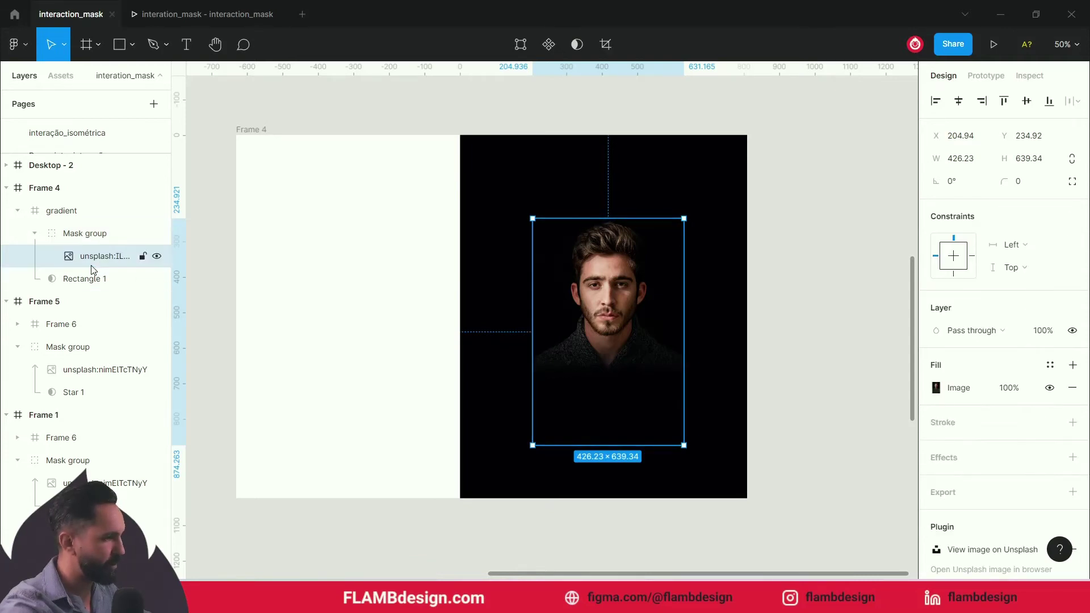
{"action": "left_click", "coordinate": [90, 278]}
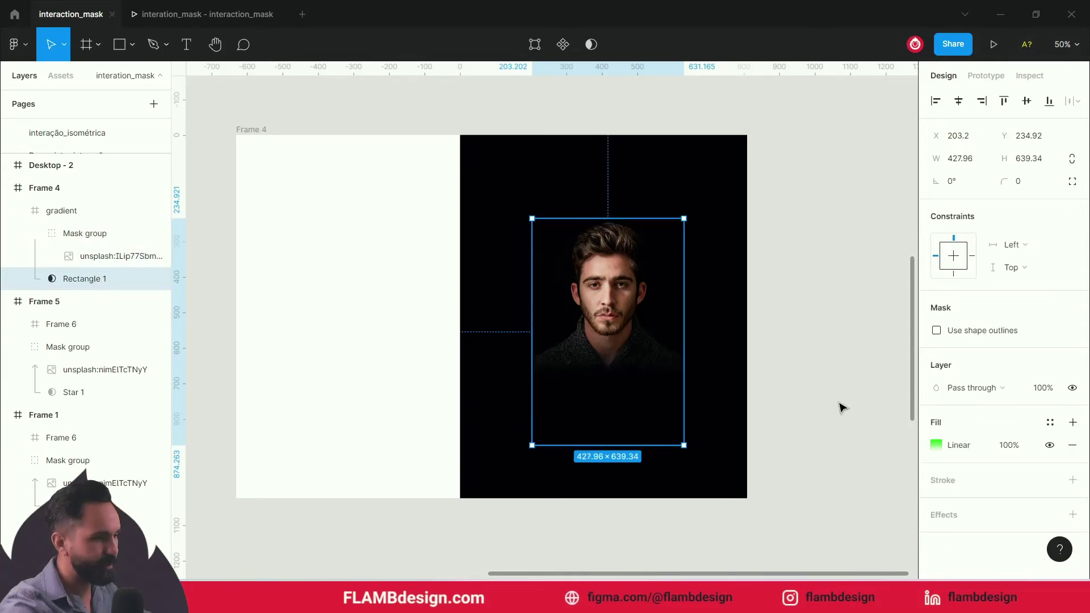
- Drag the linear gradient's end handle upward to shorten the fade over the portrait
{"action": "left_click", "coordinate": [936, 445]}
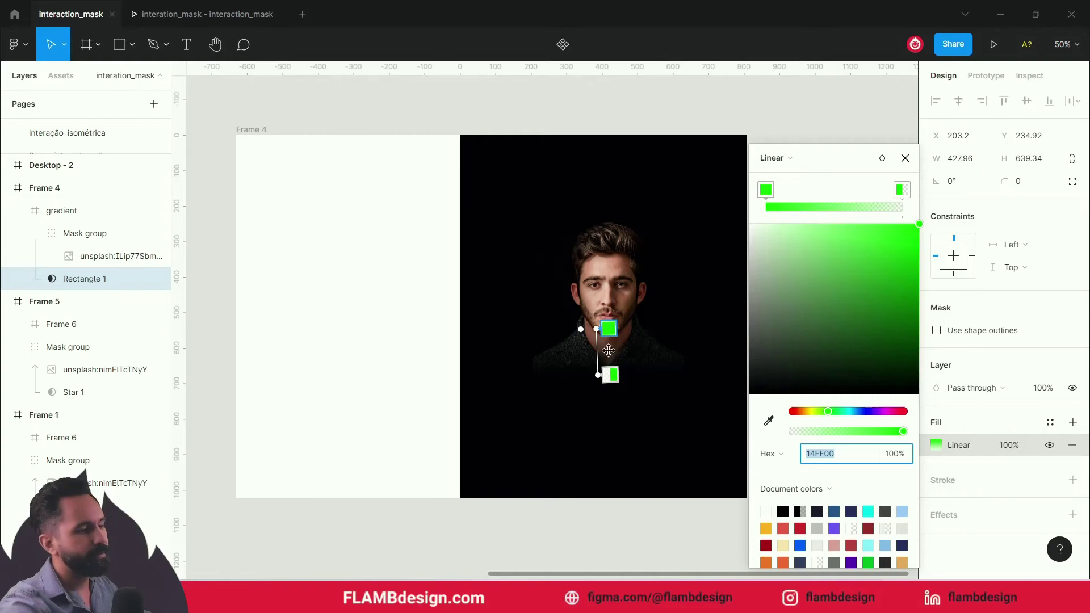
{"action": "mouse_move", "coordinate": [600, 375]}
{"action": "left_mouse_down"}
{"action": "mouse_move", "coordinate": [601, 351]}
{"action": "mouse_move", "coordinate": [597, 398]}
{"action": "left_mouse_up"}
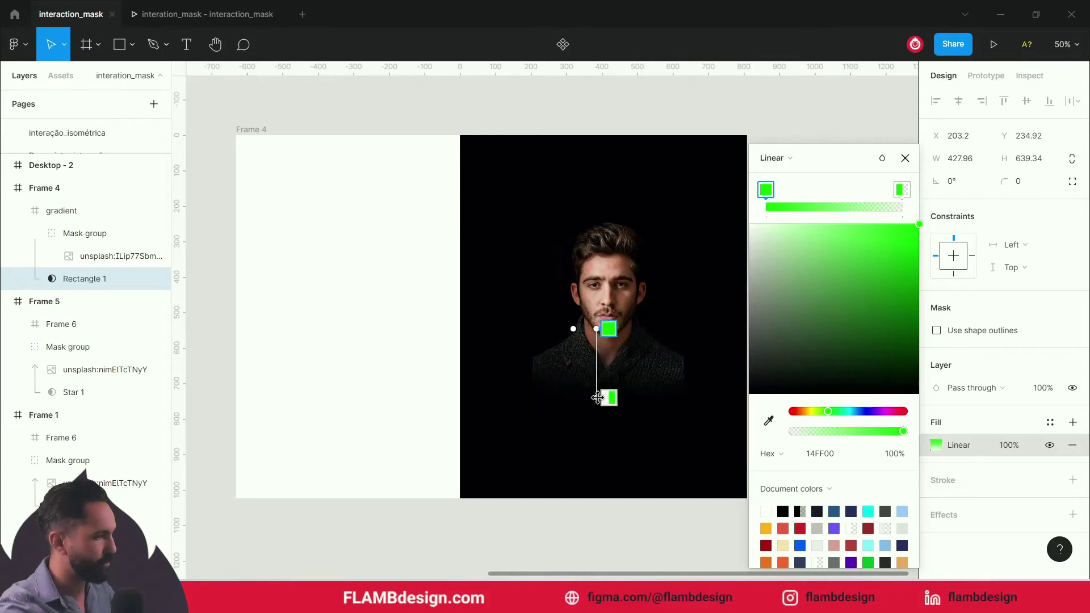
{"action": "left_click_drag", "start_coordinate": [597, 397], "coordinate": [597, 375]}
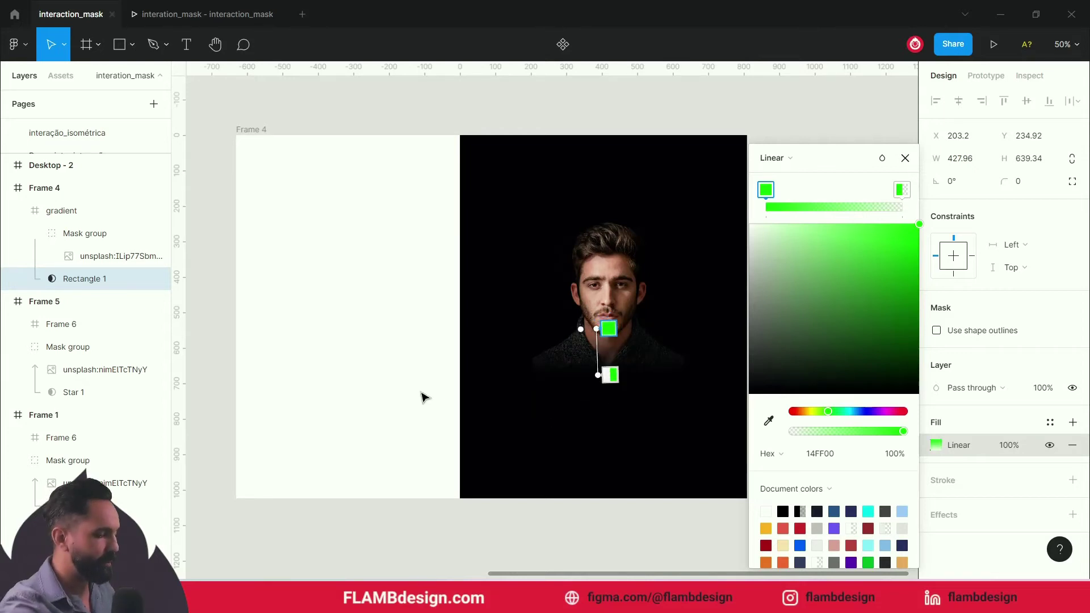
{"action": "key", "text": "minus"}
{"action": "key", "text": "minus"}
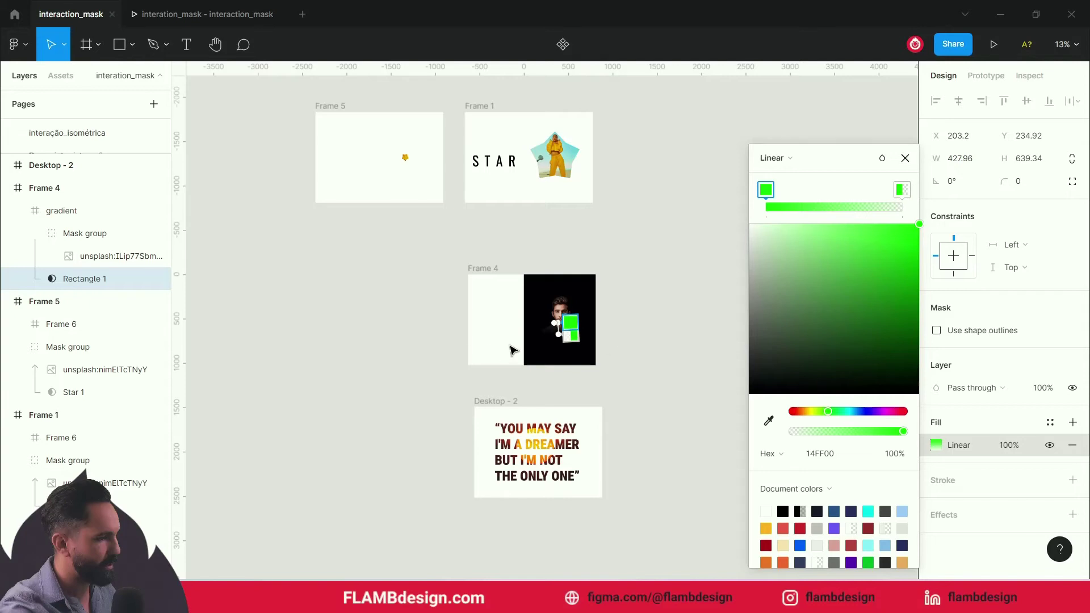
{"action": "key", "text": "Escape"}
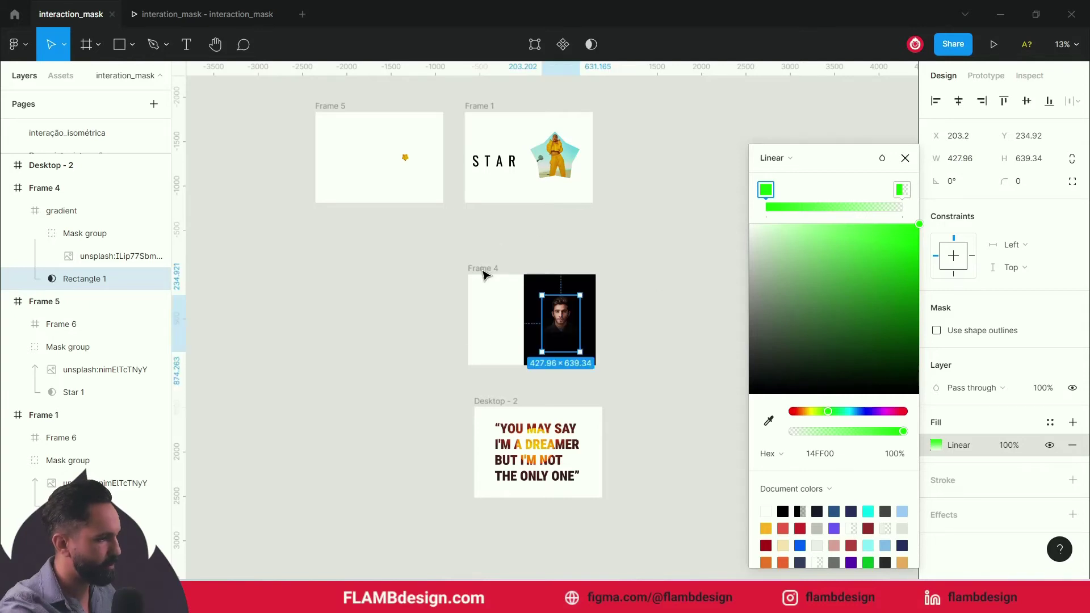
{"action": "left_click", "coordinate": [904, 158]}
{"action": "left_click", "coordinate": [482, 317]}
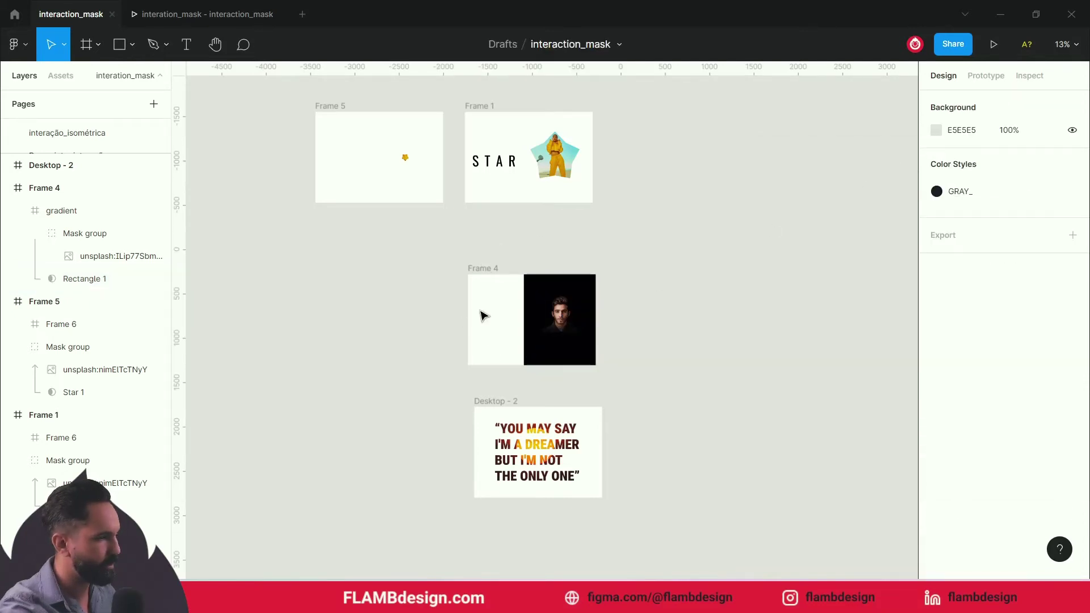
- Duplicate Frame 4 to its left, creating Frame 6
{"action": "left_click", "coordinate": [489, 272]}
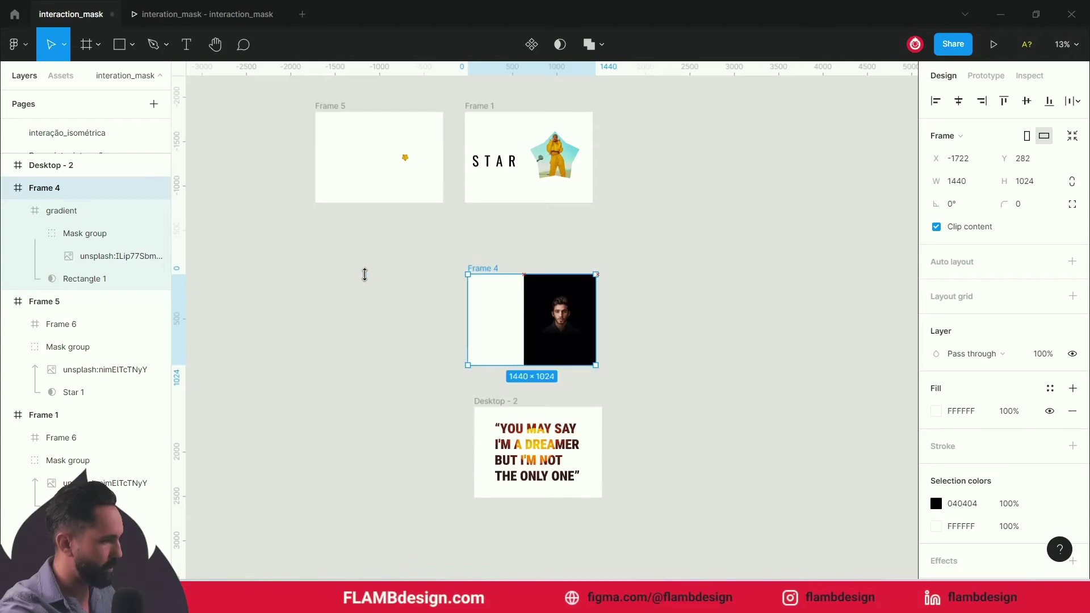
{"action": "left_click", "coordinate": [431, 295]}
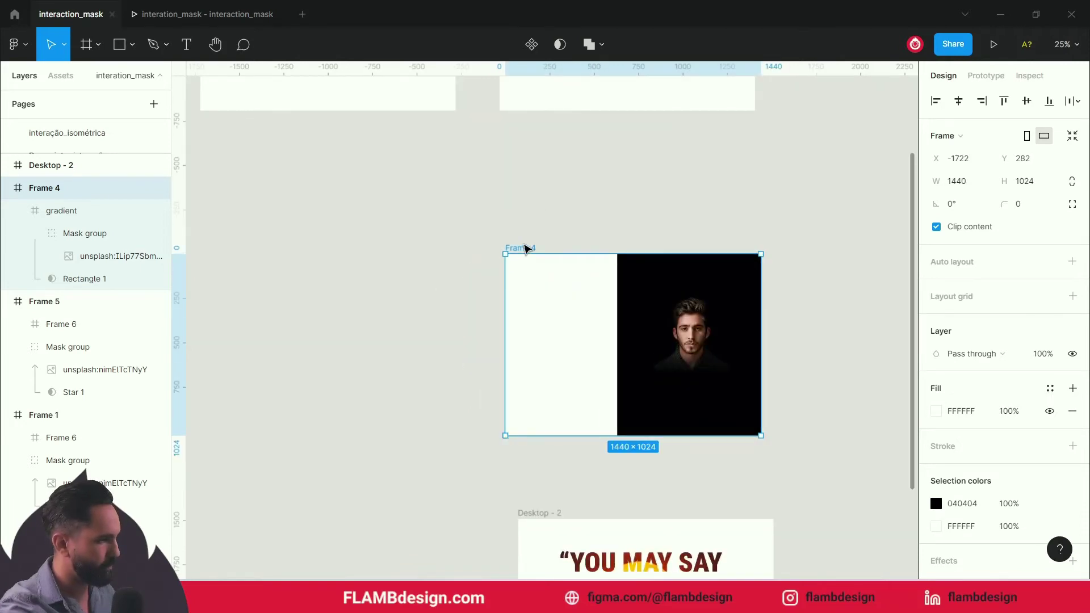
{"action": "left_click_drag", "start_coordinate": [528, 251], "coordinate": [251, 273]}
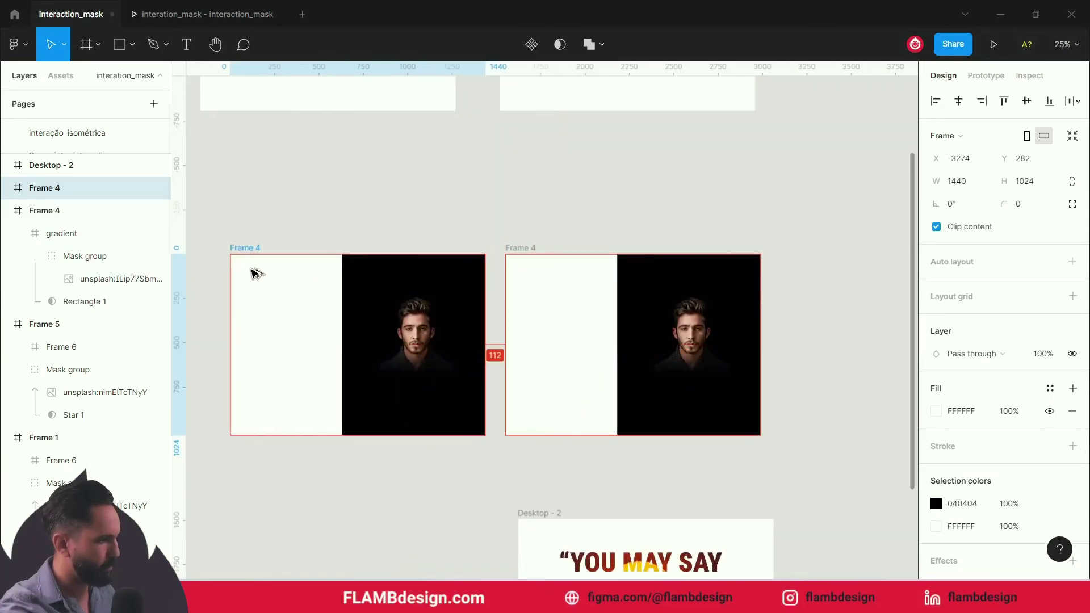
{"action": "left_click", "coordinate": [350, 211]}
- Select Rectangle 1, the gradient mask inside Frame 6's Mask group
{"action": "left_click", "coordinate": [412, 335]}
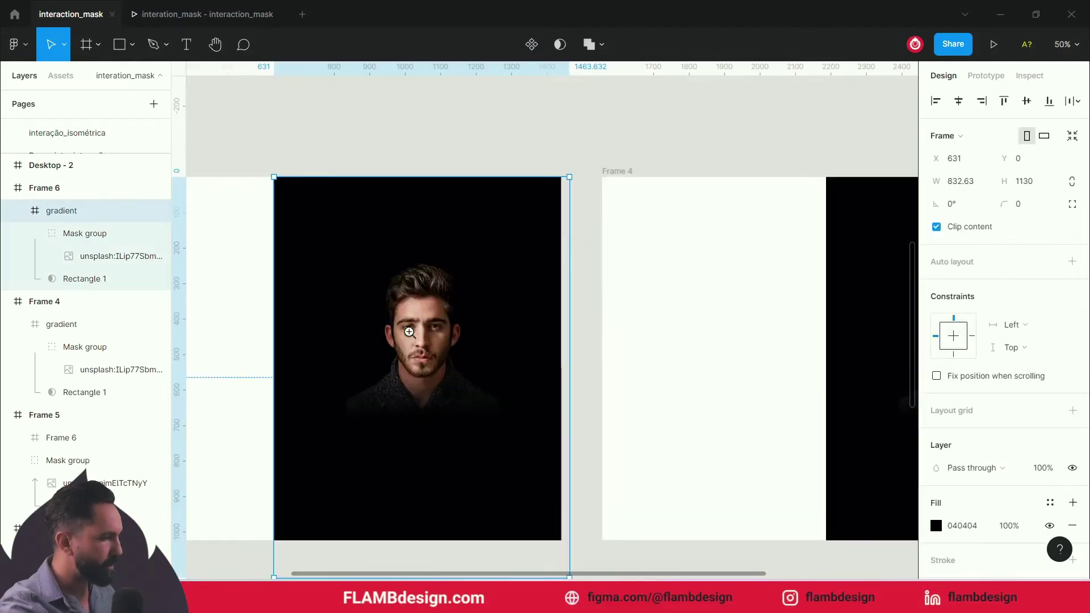
{"action": "scroll", "coordinate": [421, 333], "scroll_direction": "up", "scroll_amount": 3}
{"action": "left_click_drag", "start_coordinate": [421, 333], "coordinate": [503, 283]}
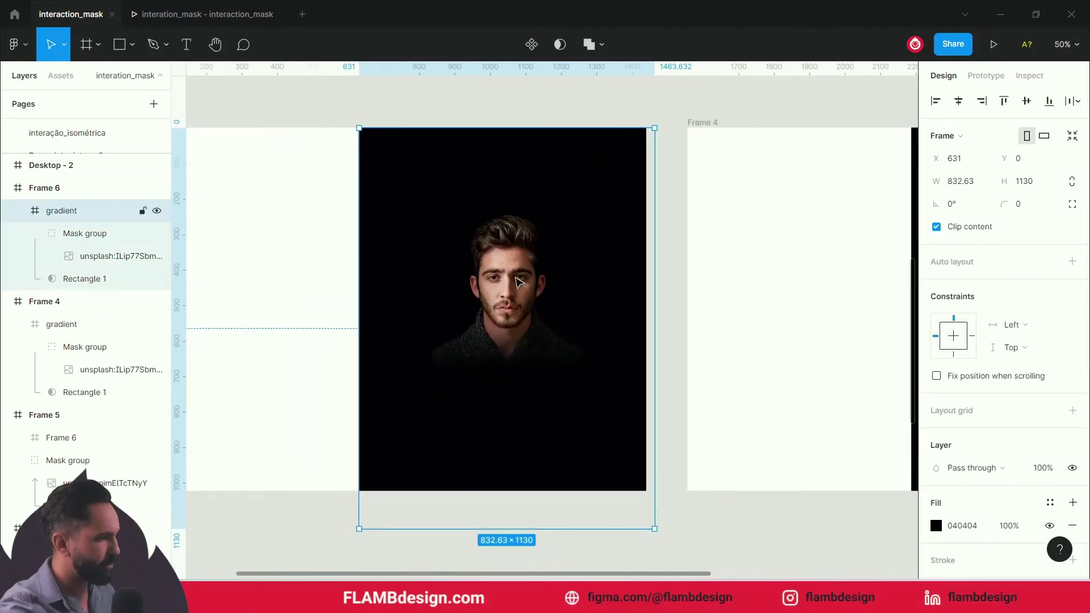
{"action": "left_click", "coordinate": [85, 233]}
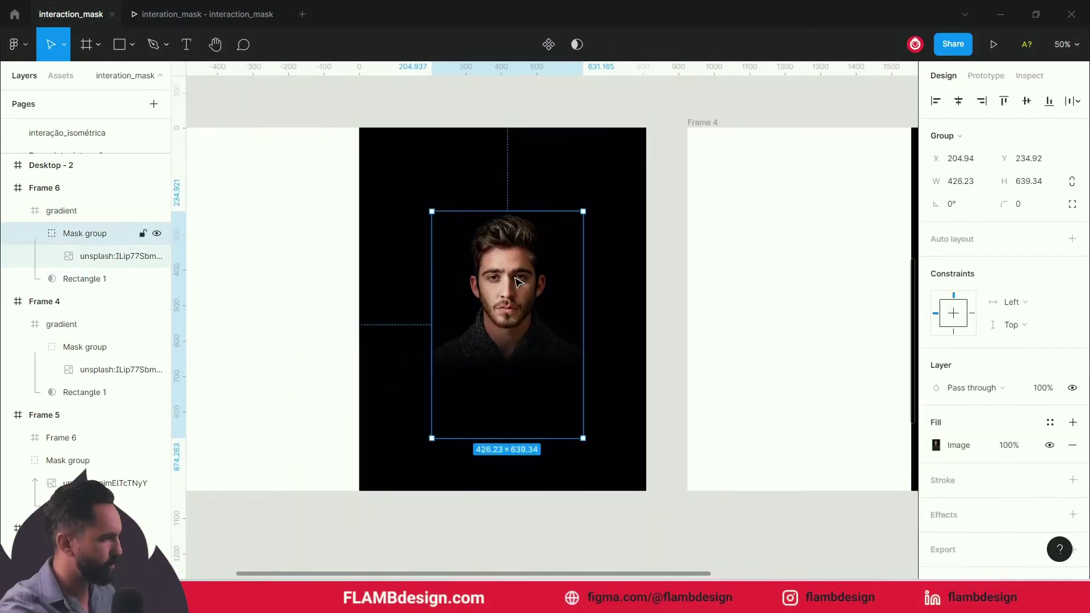
{"action": "left_click", "coordinate": [80, 277]}
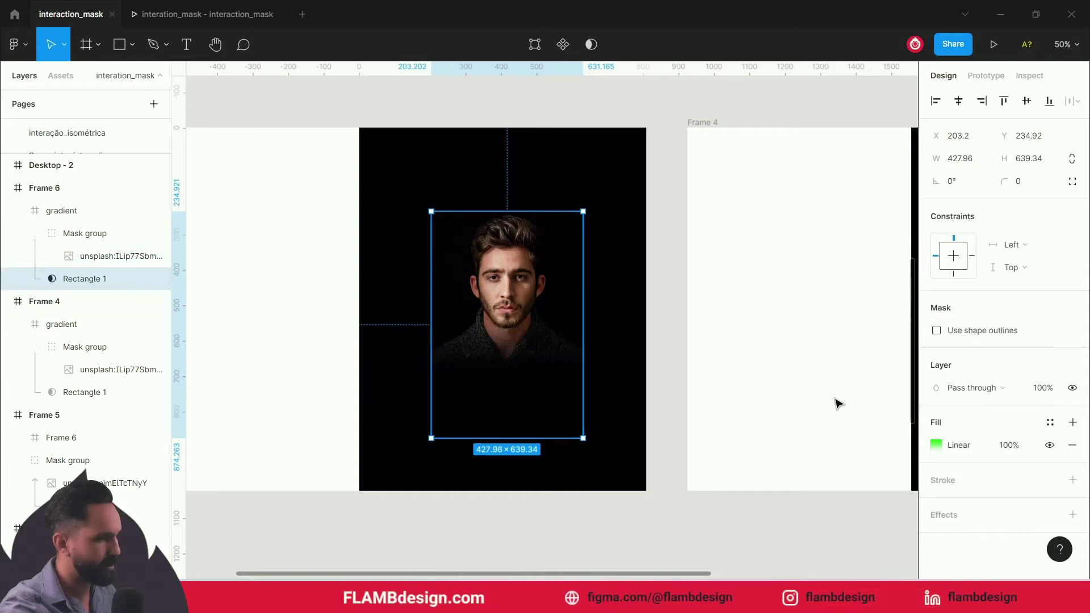
- Move Frame 6's mask gradient to the top of the frame, bottom 14FF00 stop at 0% opacity
{"action": "left_click", "coordinate": [936, 445]}
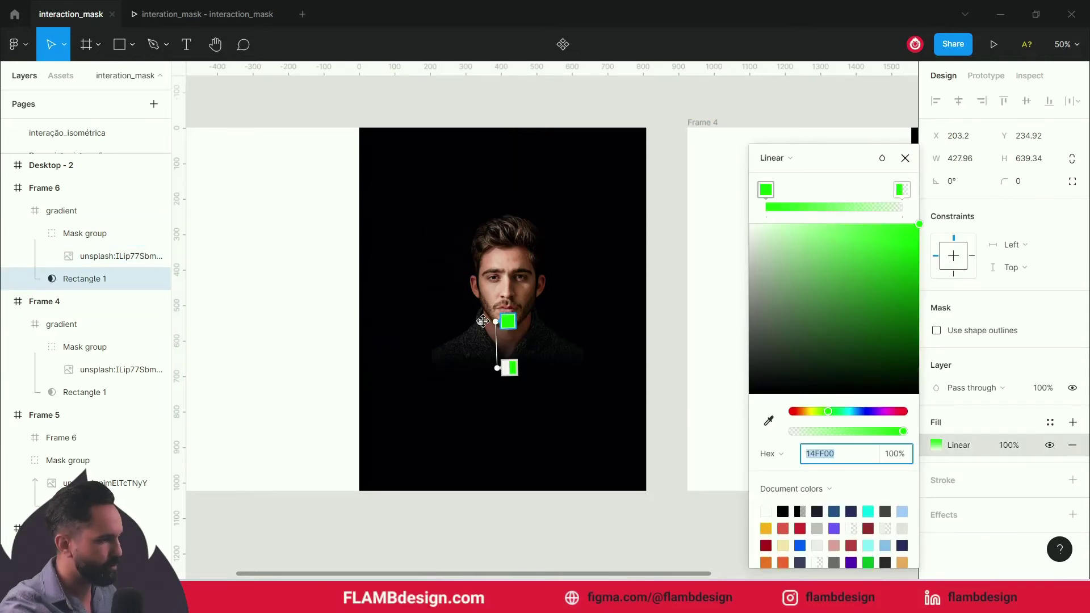
{"action": "left_click_drag", "start_coordinate": [500, 321], "coordinate": [496, 236]}
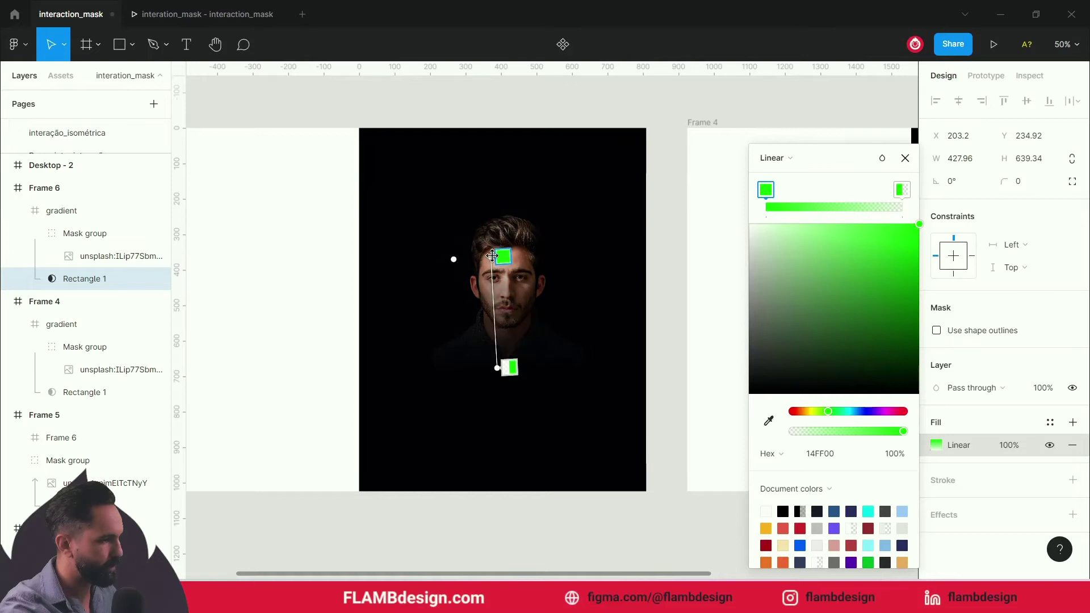
{"action": "left_click_drag", "start_coordinate": [497, 235], "coordinate": [495, 141]}
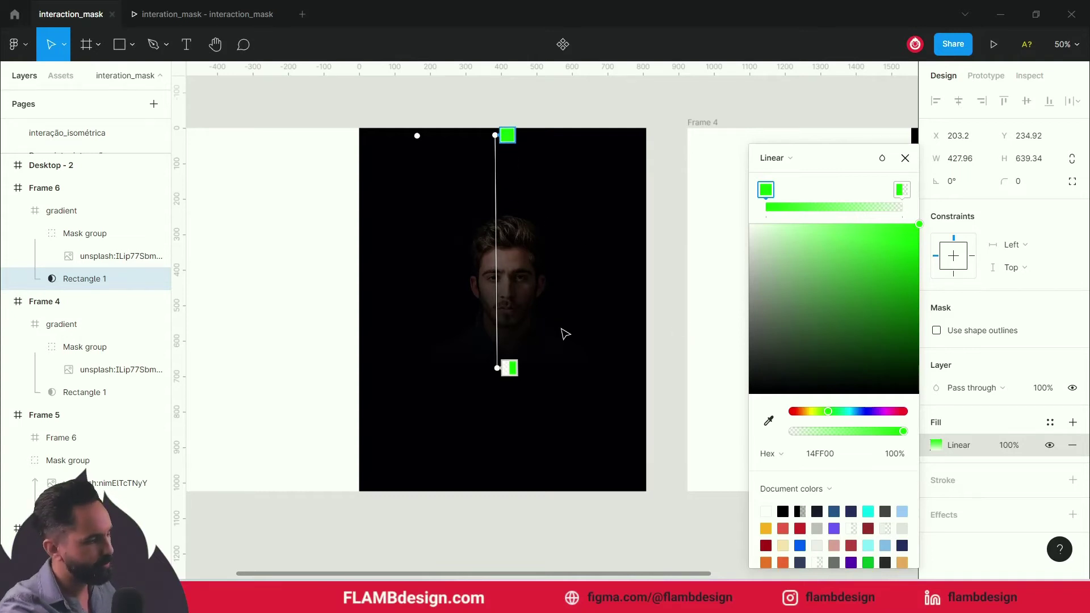
{"action": "left_click", "coordinate": [548, 306]}
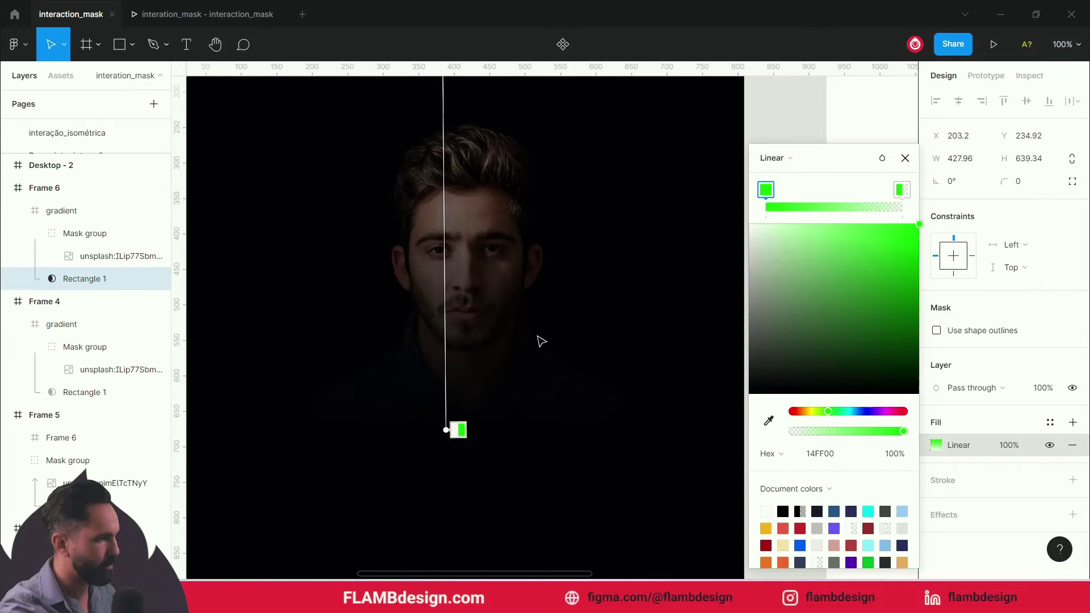
{"action": "scroll", "coordinate": [543, 341], "scroll_direction": "up", "scroll_amount": 5}
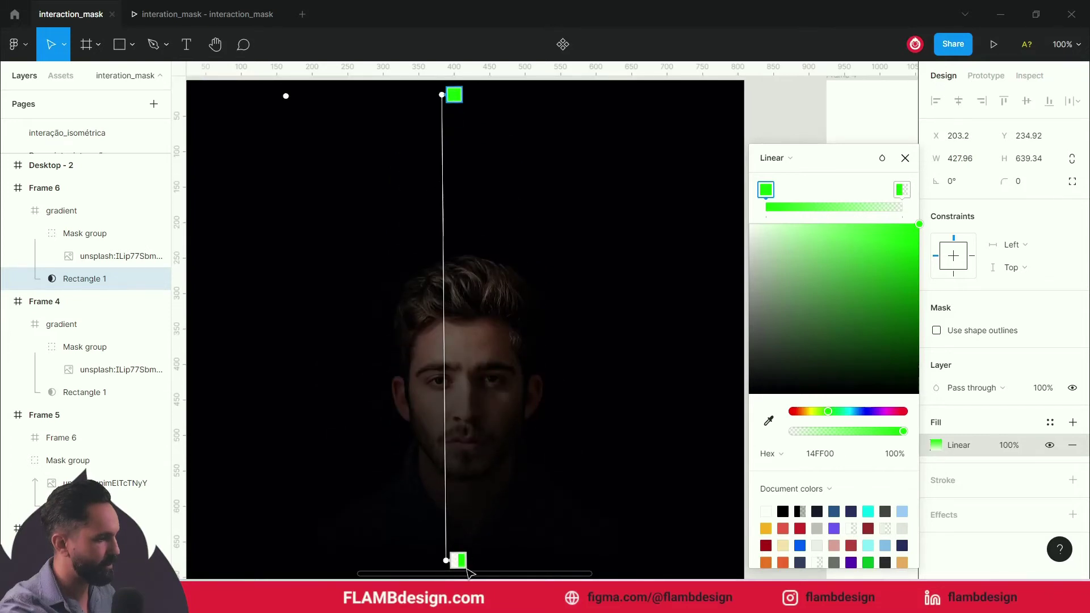
{"action": "left_click_drag", "start_coordinate": [453, 544], "coordinate": [444, 122]}
{"action": "scroll", "coordinate": [616, 448], "scroll_direction": "down", "scroll_amount": 1}
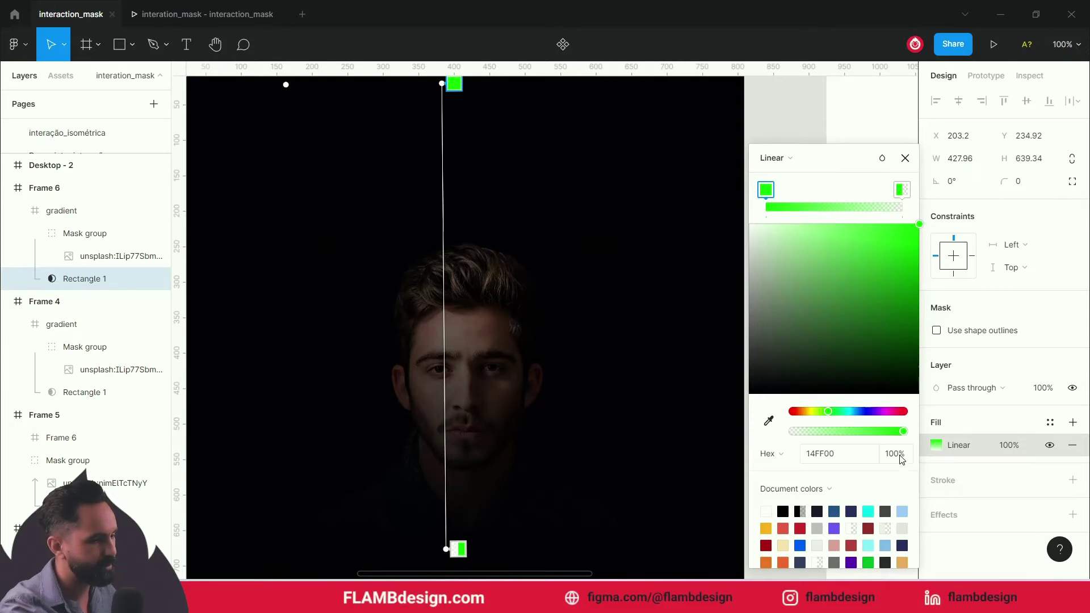
{"action": "left_click", "coordinate": [463, 548]}
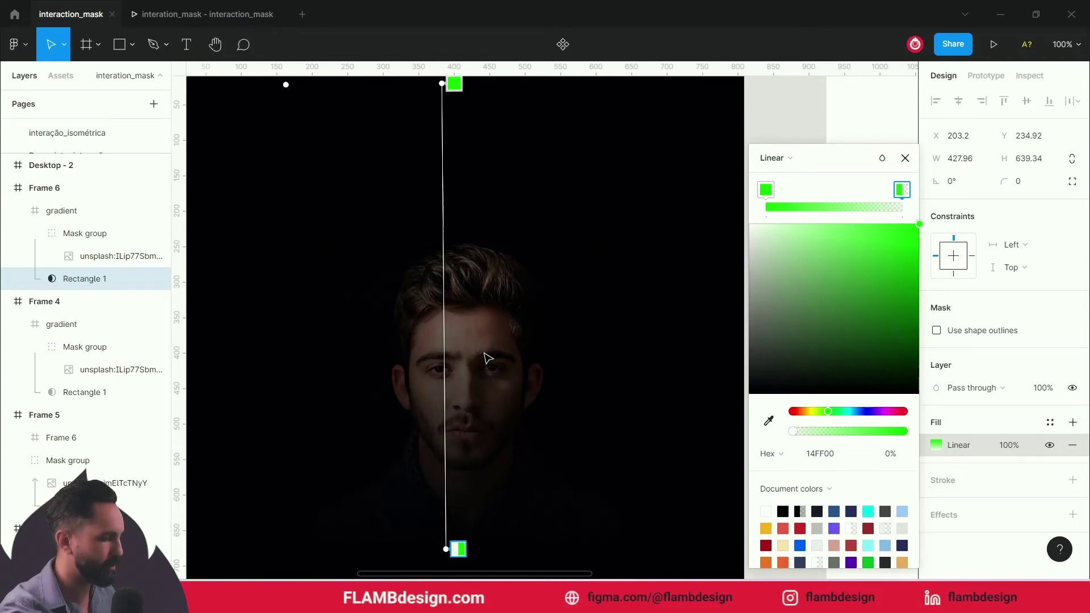
{"action": "scroll", "coordinate": [485, 357], "scroll_direction": "down", "scroll_amount": 5}
{"action": "scroll", "coordinate": [486, 358], "scroll_direction": "down", "scroll_amount": 3}
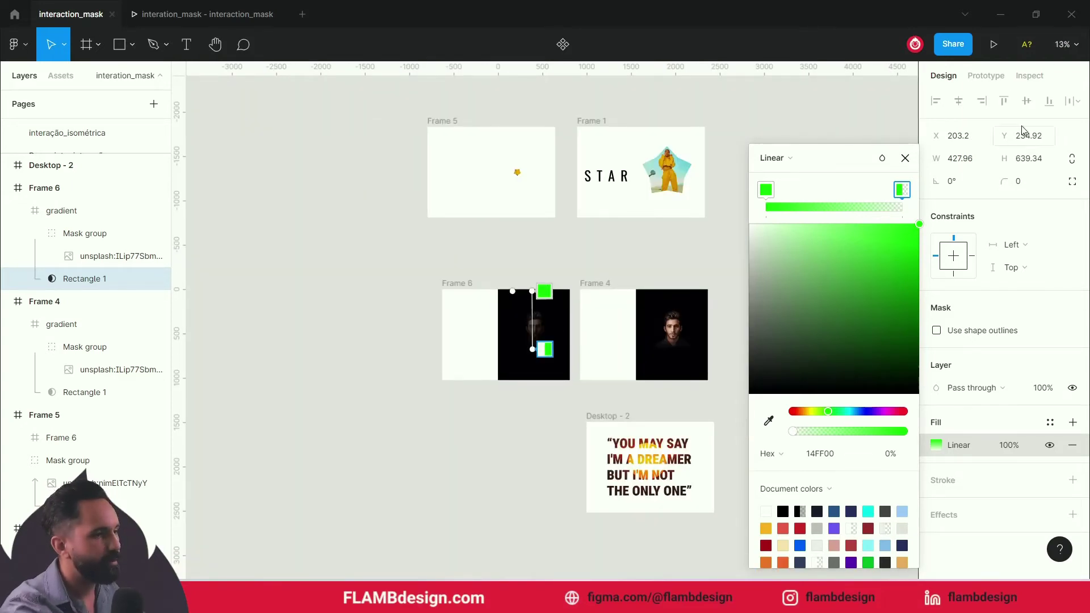
- Link Frame 6 to Frame 4 with a 900ms Ease in Smart animate transition
{"action": "left_click", "coordinate": [986, 76]}
{"action": "left_click", "coordinate": [445, 262]}
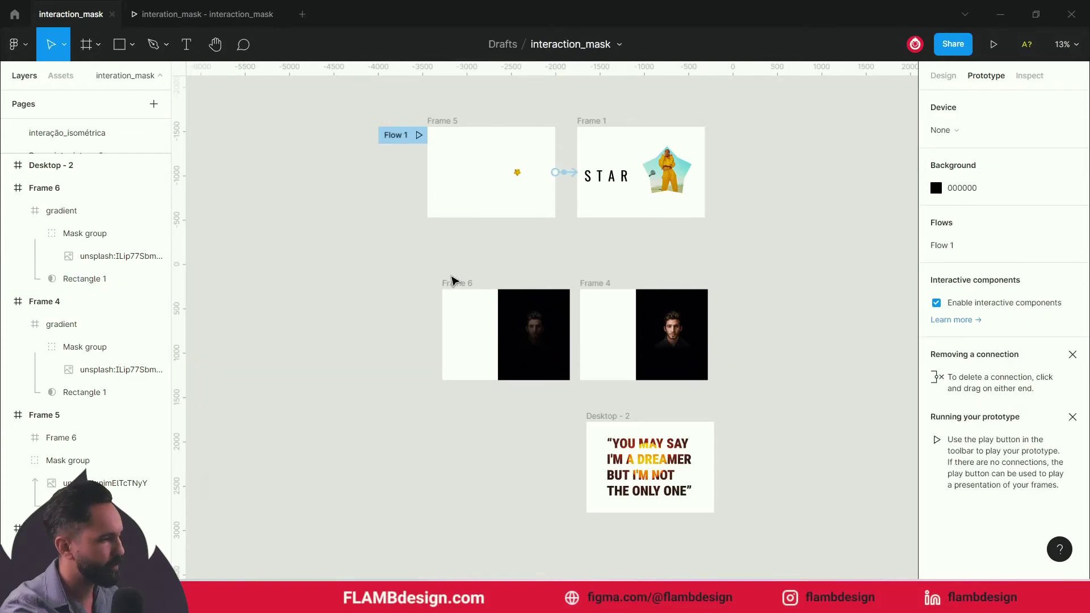
{"action": "left_click", "coordinate": [454, 282]}
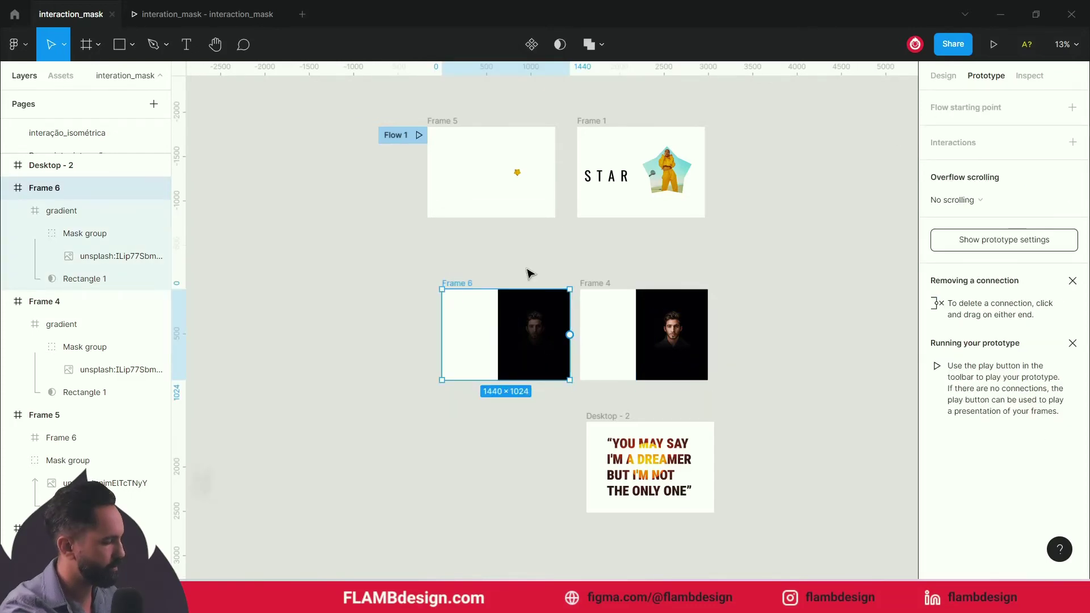
{"action": "left_click", "coordinate": [536, 282]}
{"action": "scroll", "coordinate": [544, 285], "scroll_direction": "up", "scroll_amount": 3}
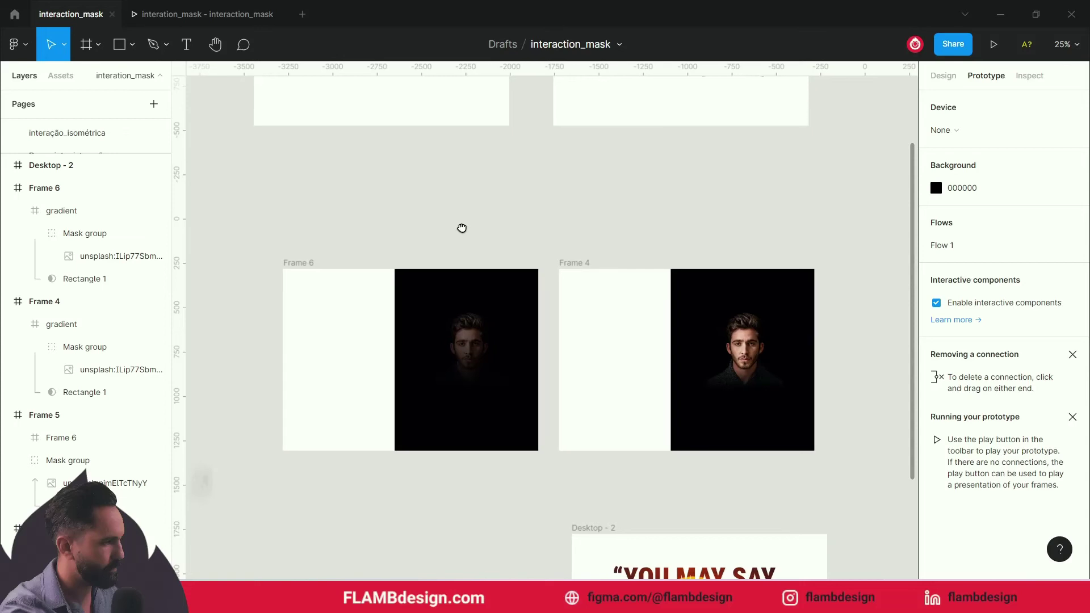
{"action": "left_click", "coordinate": [298, 263]}
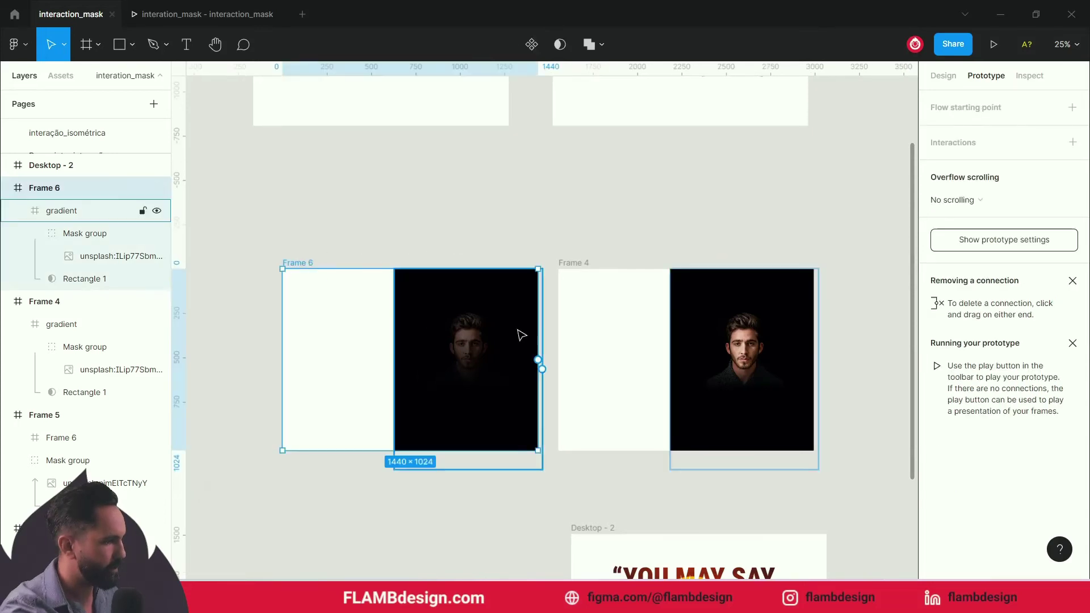
{"action": "left_click_drag", "start_coordinate": [538, 360], "coordinate": [592, 388]}
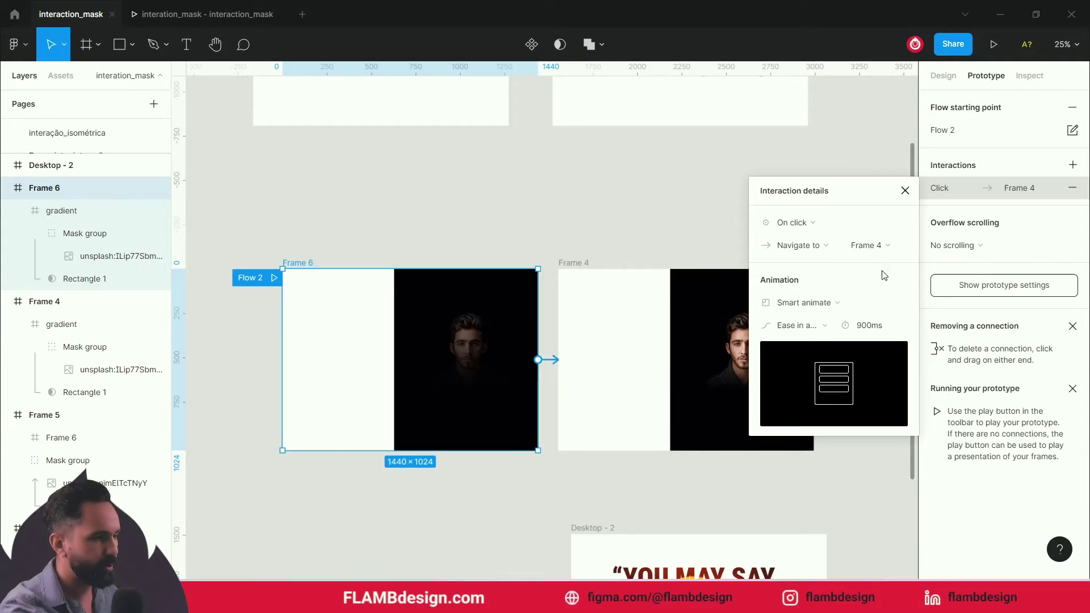
- Play Flow 2 and trigger the transition to watch the dim portrait brighten
{"action": "left_click", "coordinate": [274, 278]}
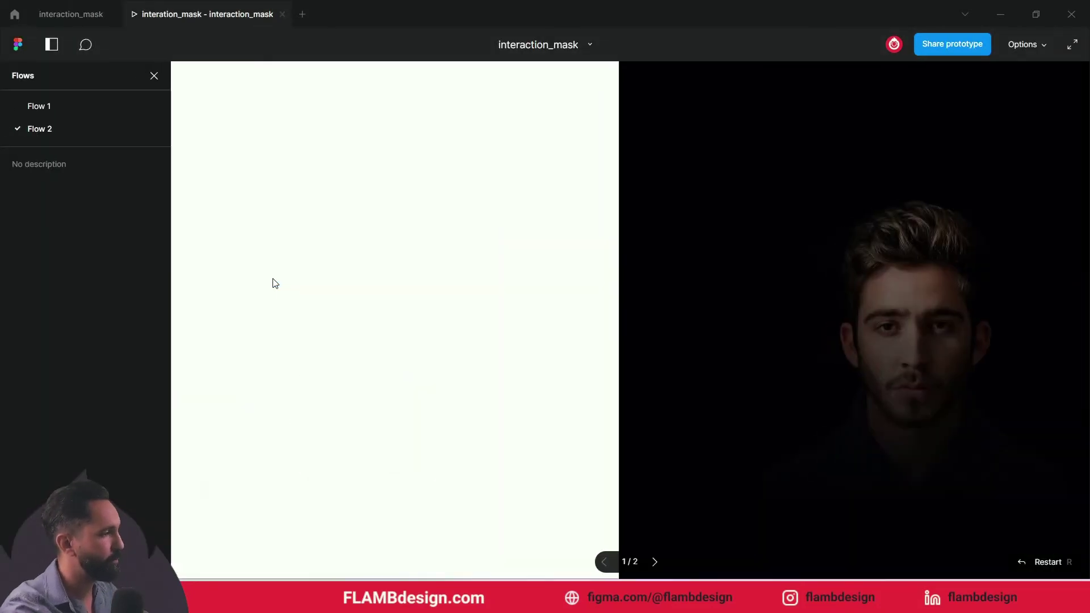
{"action": "left_click", "coordinate": [153, 75]}
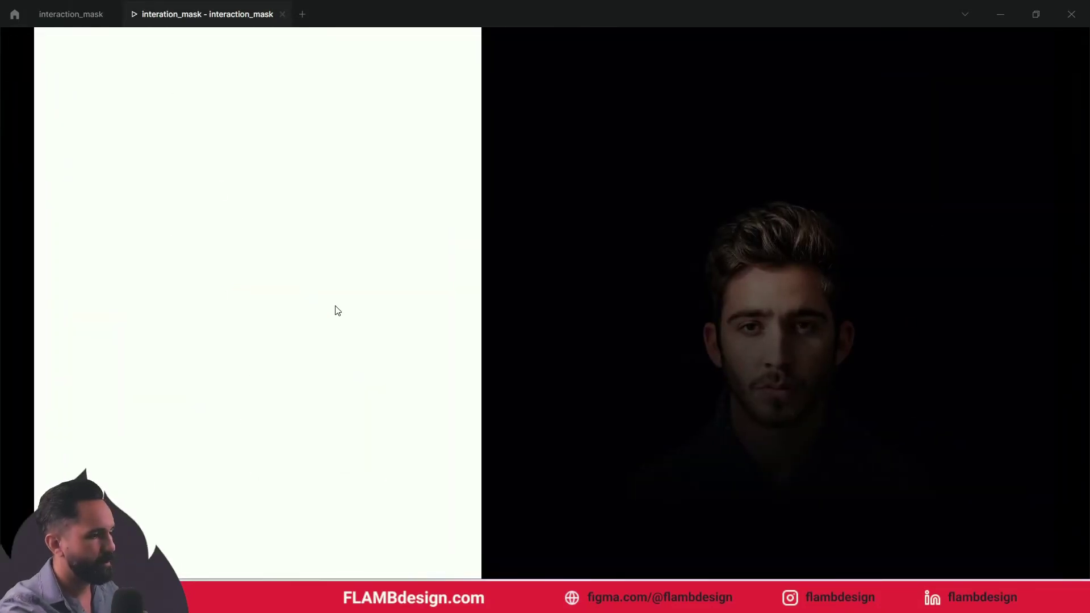
{"action": "left_click", "coordinate": [544, 343]}
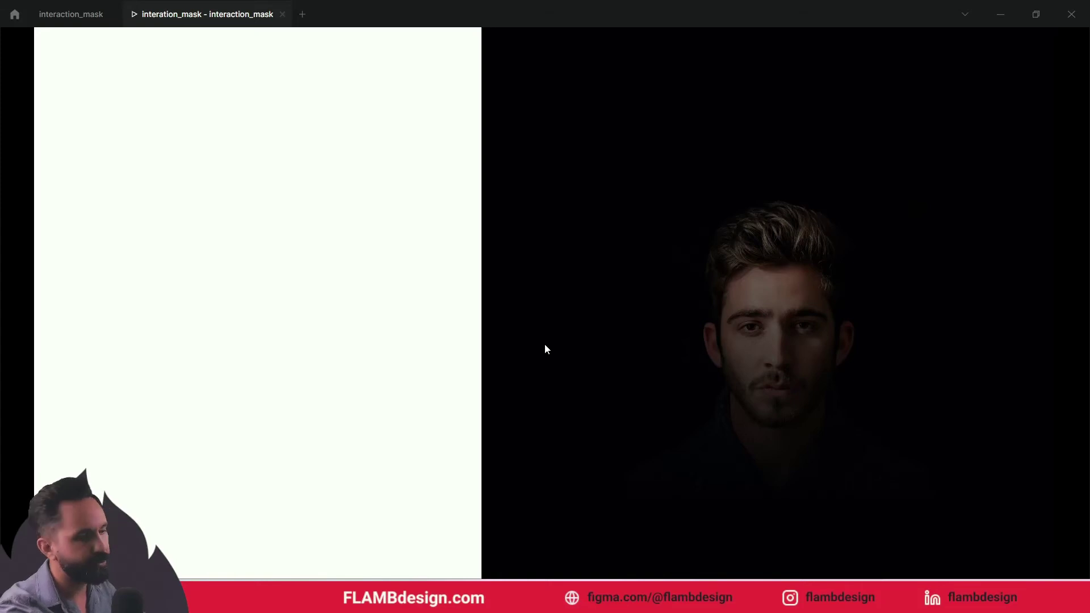
{"action": "left_click", "coordinate": [545, 349]}
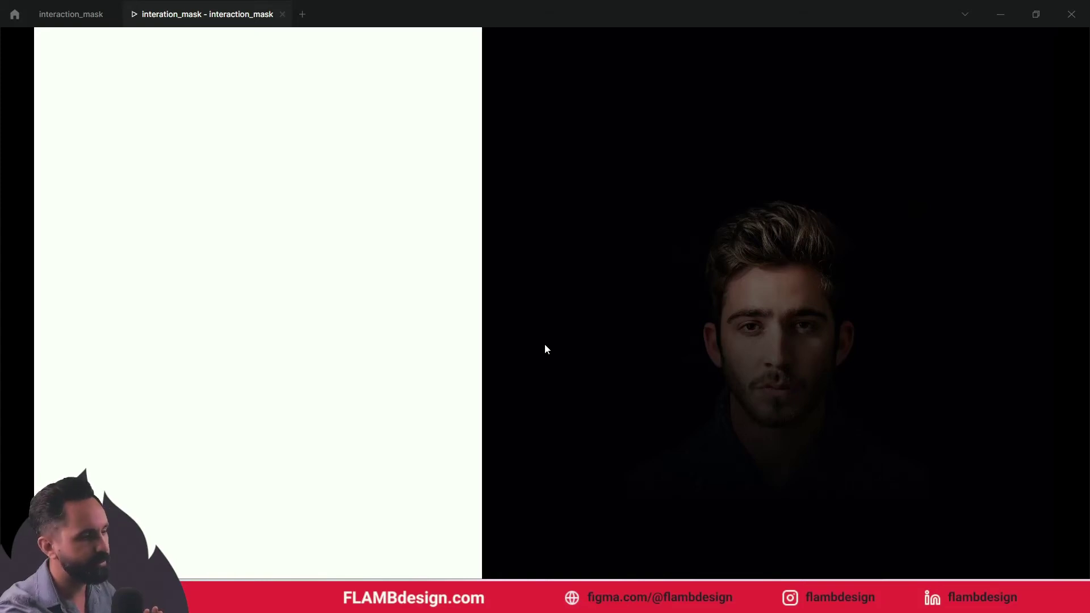
- Make Frame 6 change to Frame 4 after an 800ms delay with 1500ms Smart animate, then present it
{"action": "left_click", "coordinate": [60, 17]}
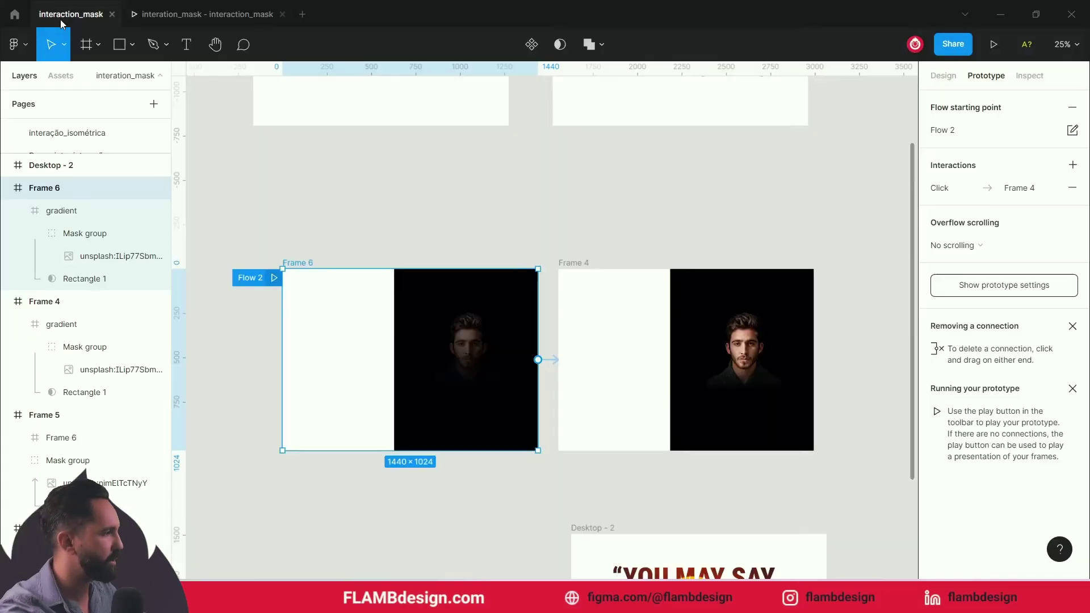
{"action": "left_click", "coordinate": [556, 360]}
{"action": "left_click", "coordinate": [894, 329]}
{"action": "type", "text": "1500"}
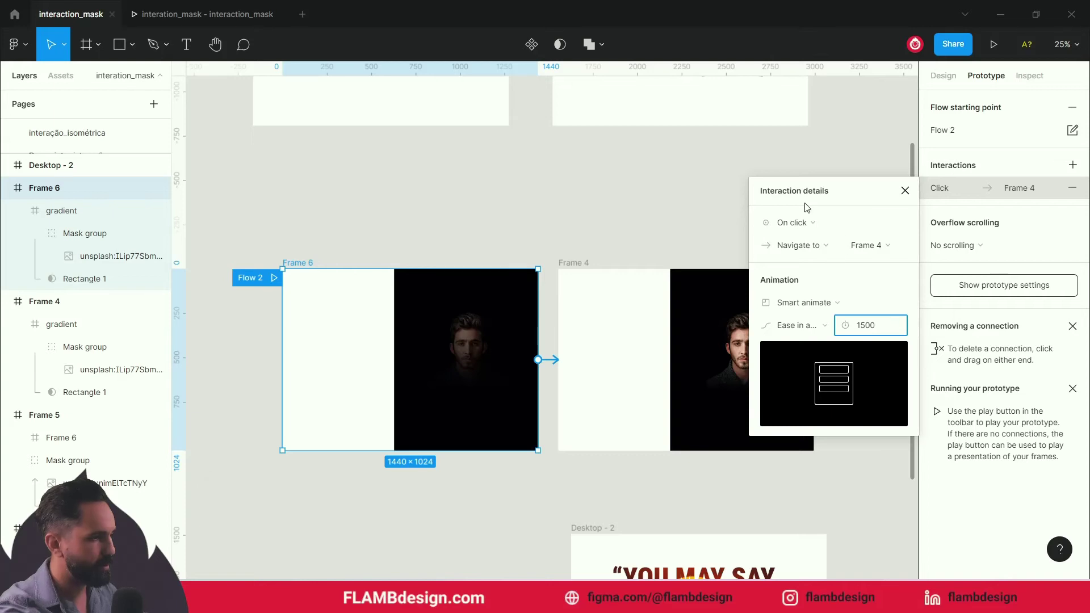
{"action": "left_click", "coordinate": [794, 222]}
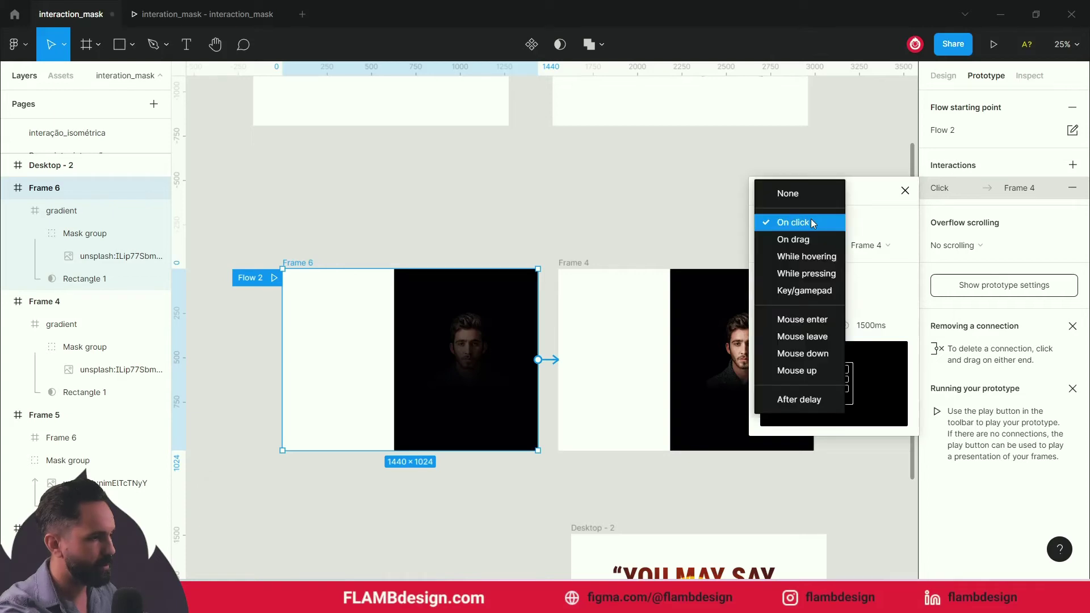
{"action": "left_click", "coordinate": [803, 400]}
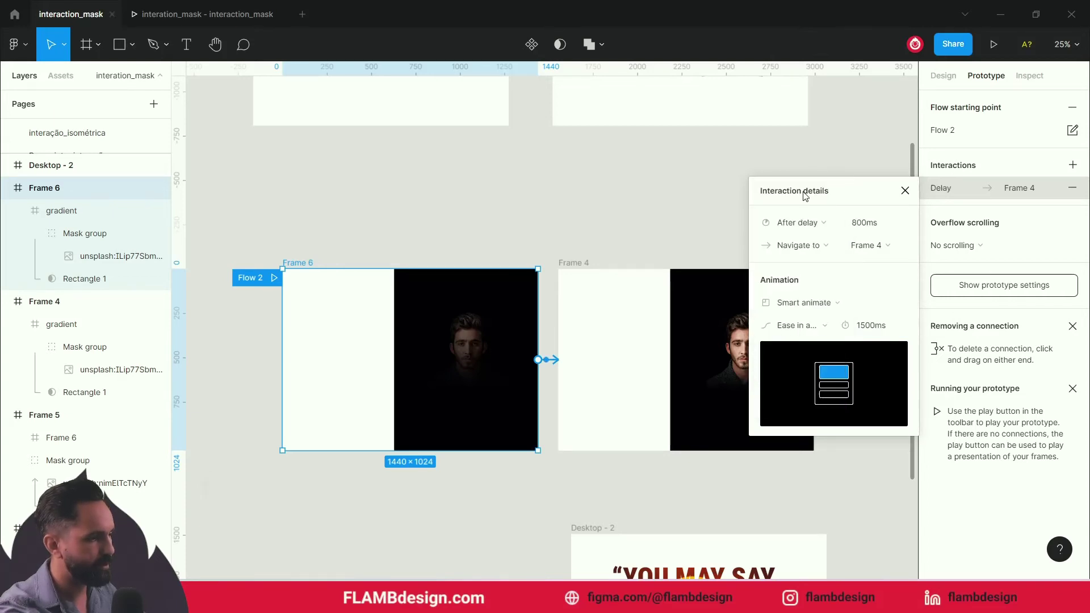
{"action": "left_click", "coordinate": [537, 178]}
{"action": "key", "text": "ctrl+alt+Return"}
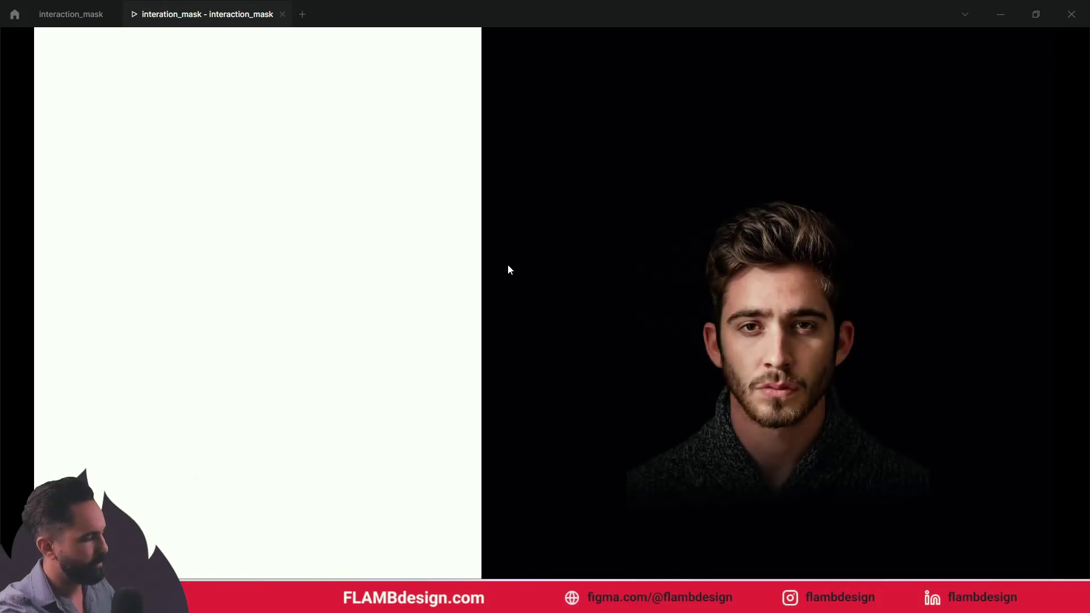
{"action": "mouse_move", "coordinate": [777, 341]}
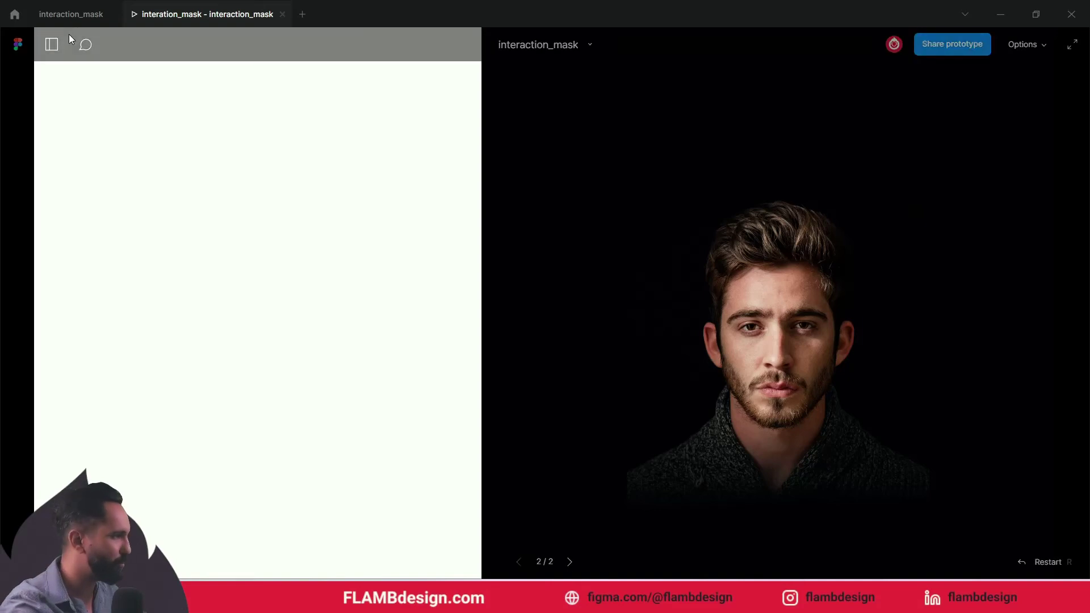
{"action": "left_click", "coordinate": [70, 16]}
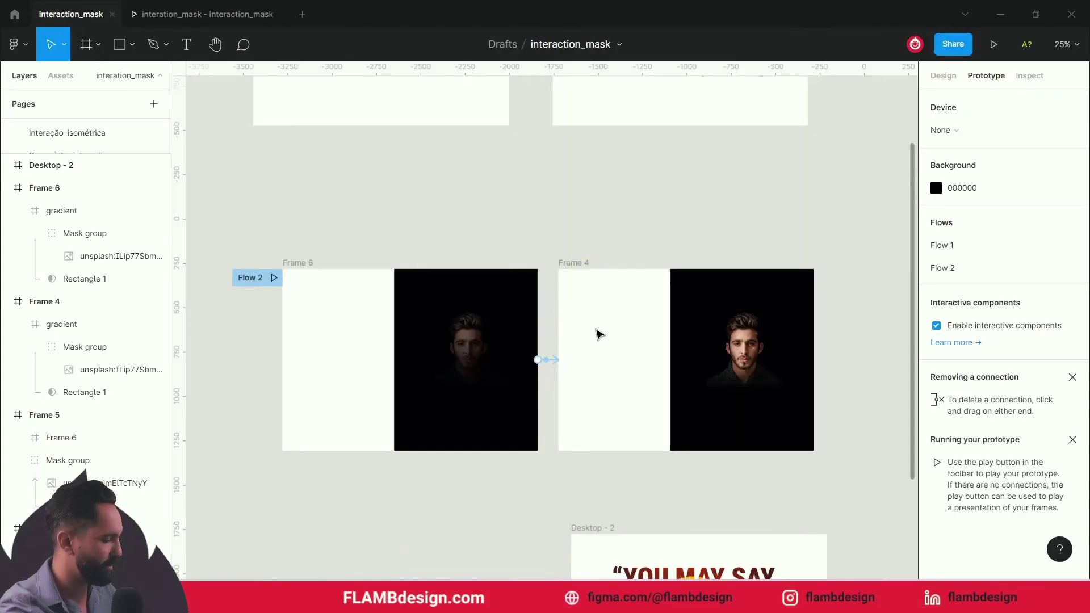
- Duplicate Desktop - 2 as Desktop - 3 on its left and select Desktop - 3's unsplash sun image
{"action": "scroll", "coordinate": [599, 334], "scroll_direction": "down", "scroll_amount": 5}
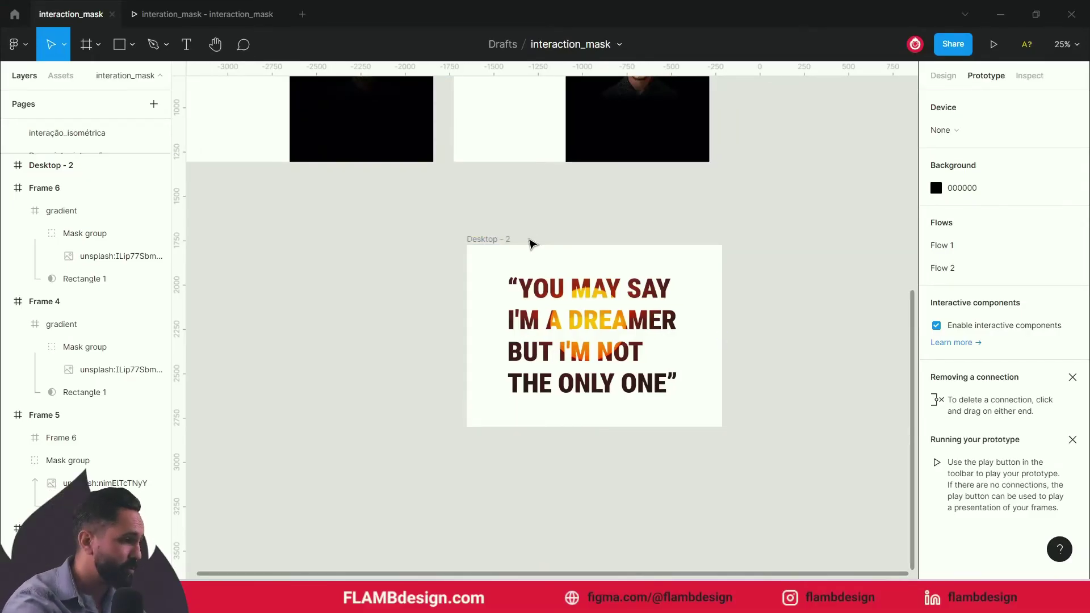
{"action": "mouse_move", "coordinate": [464, 221]}
{"action": "left_mouse_down"}
{"action": "mouse_move", "coordinate": [571, 223]}
{"action": "mouse_move", "coordinate": [274, 273]}
{"action": "left_mouse_up"}
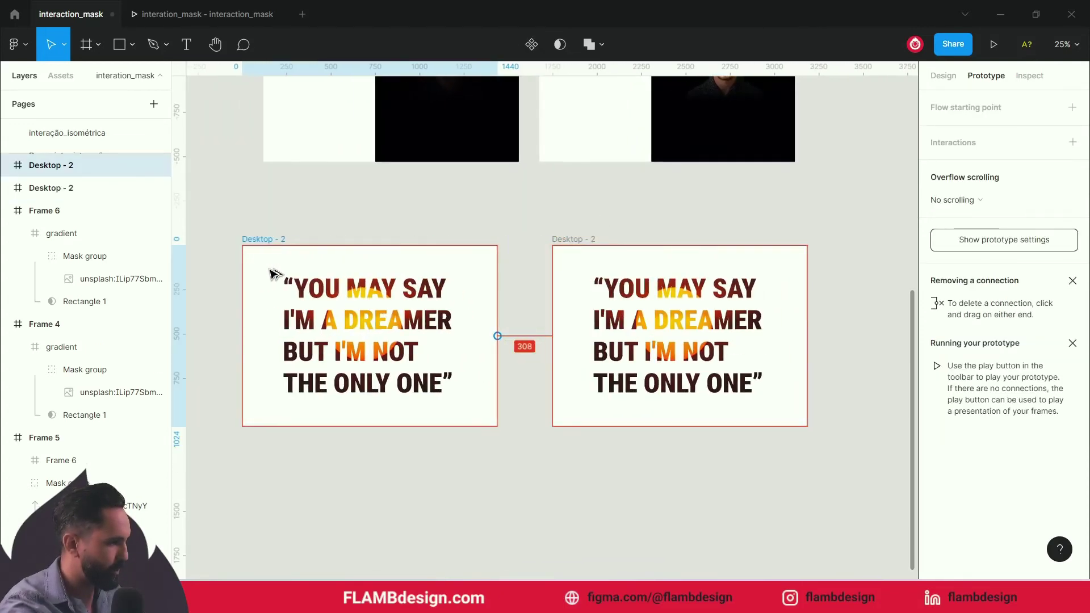
{"action": "left_click", "coordinate": [384, 221]}
{"action": "left_click", "coordinate": [403, 311]}
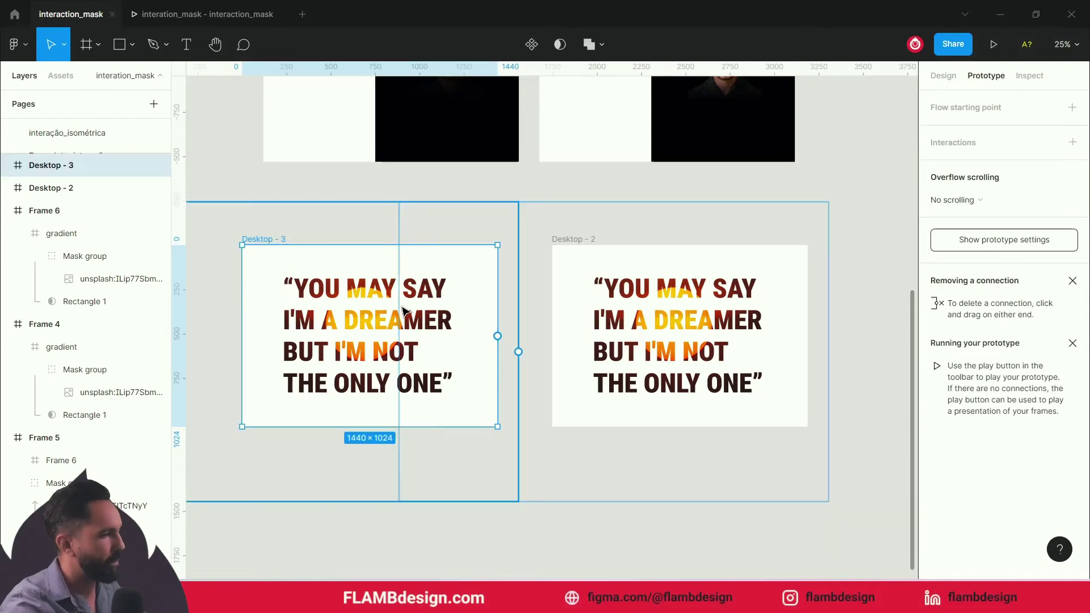
{"action": "left_click", "coordinate": [669, 329]}
{"action": "left_click", "coordinate": [335, 223]}
{"action": "left_click", "coordinate": [369, 320]}
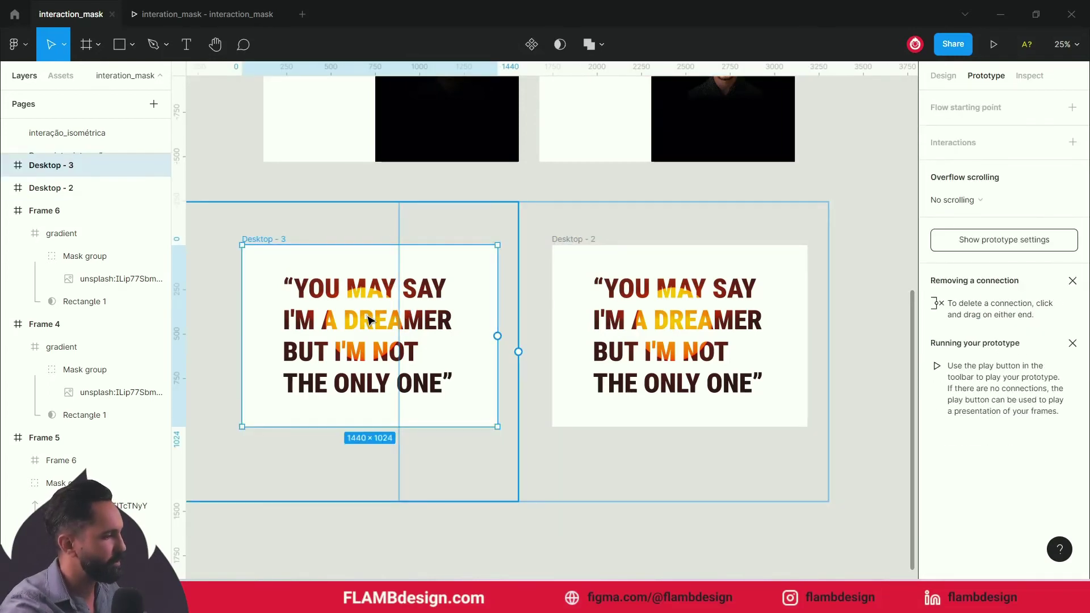
{"action": "left_click", "coordinate": [281, 228]}
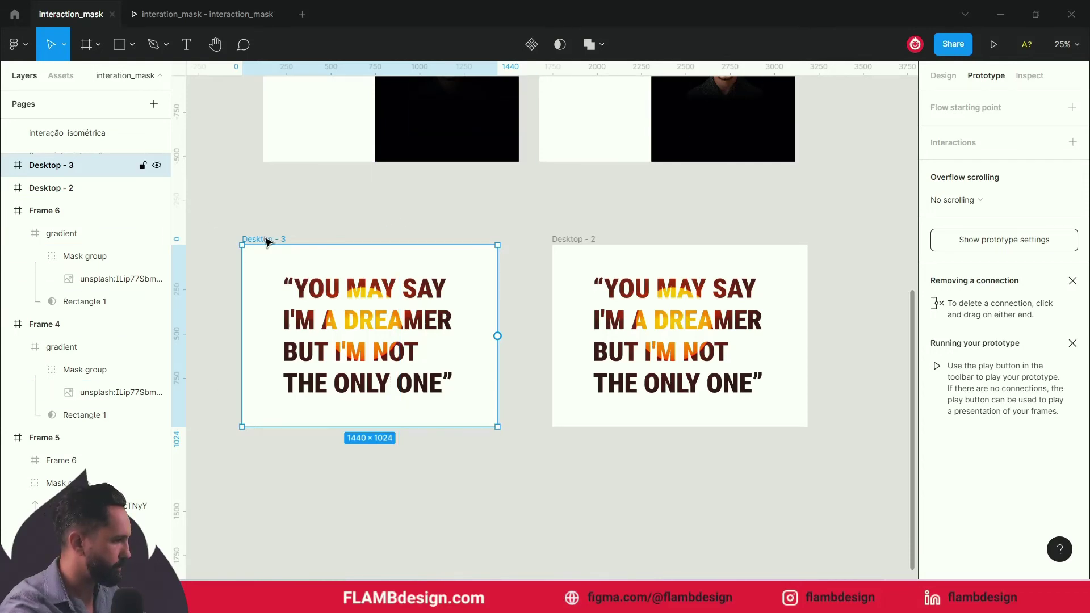
{"action": "left_click", "coordinate": [7, 165]}
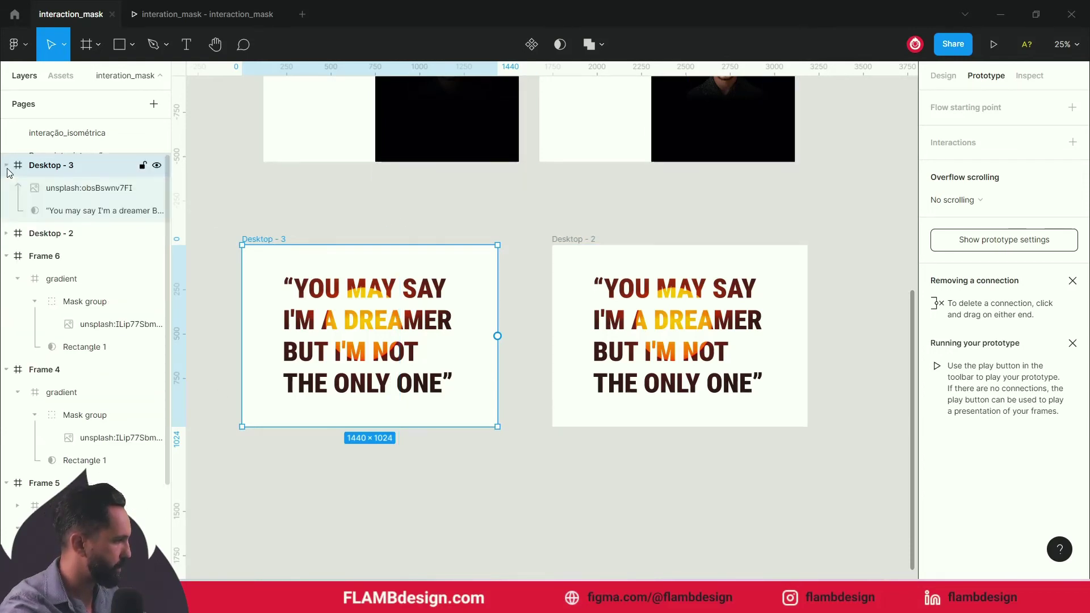
{"action": "left_click", "coordinate": [59, 187]}
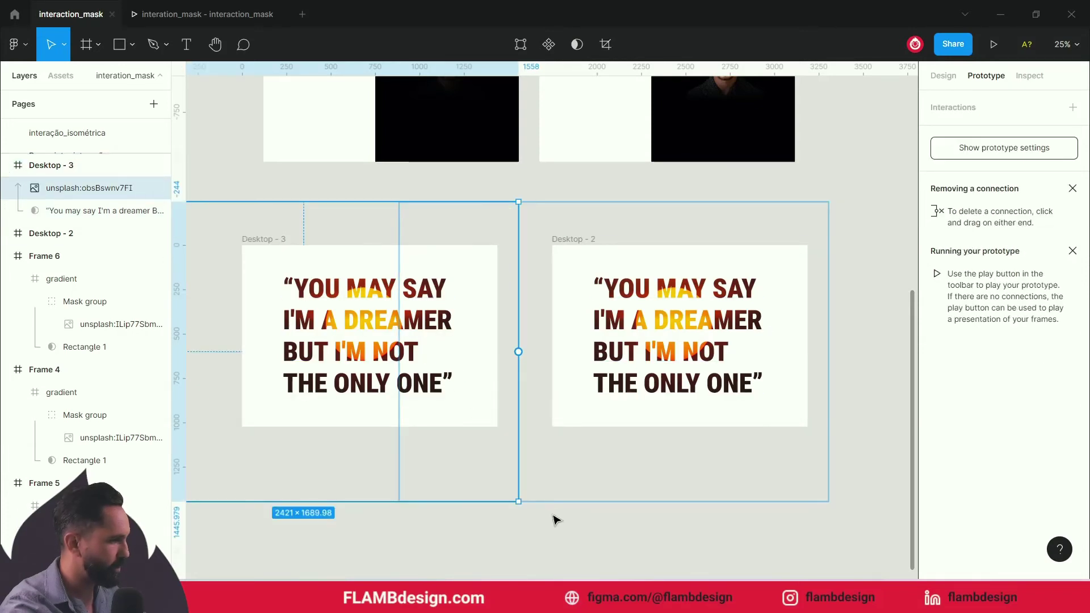
{"action": "key", "text": "minus"}
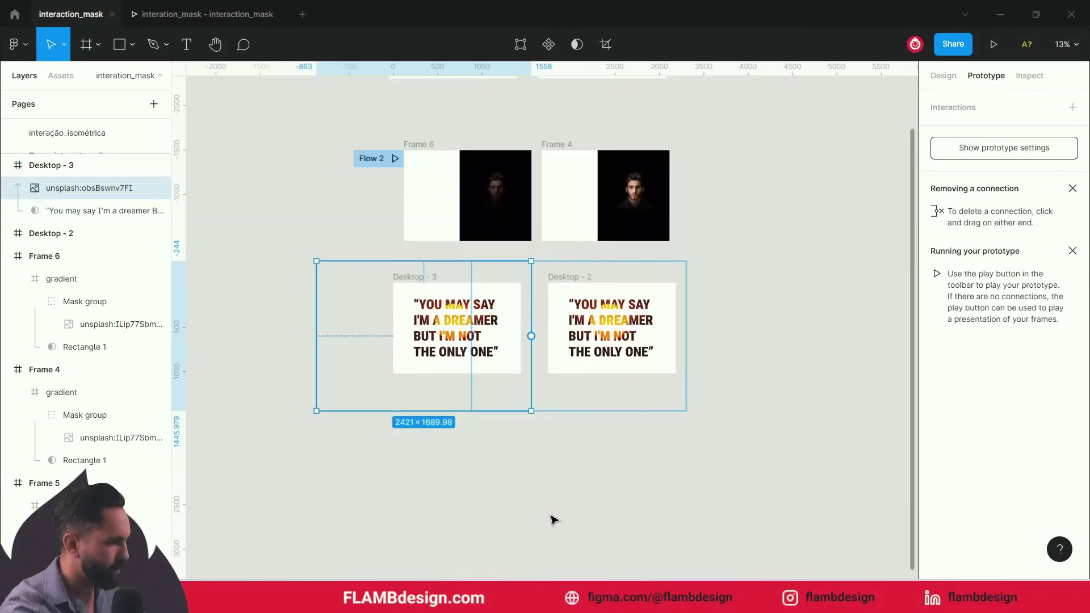
- Move Desktop - 3 slightly further left
{"action": "left_click", "coordinate": [554, 519]}
{"action": "left_click_drag", "start_coordinate": [416, 277], "coordinate": [343, 275]}
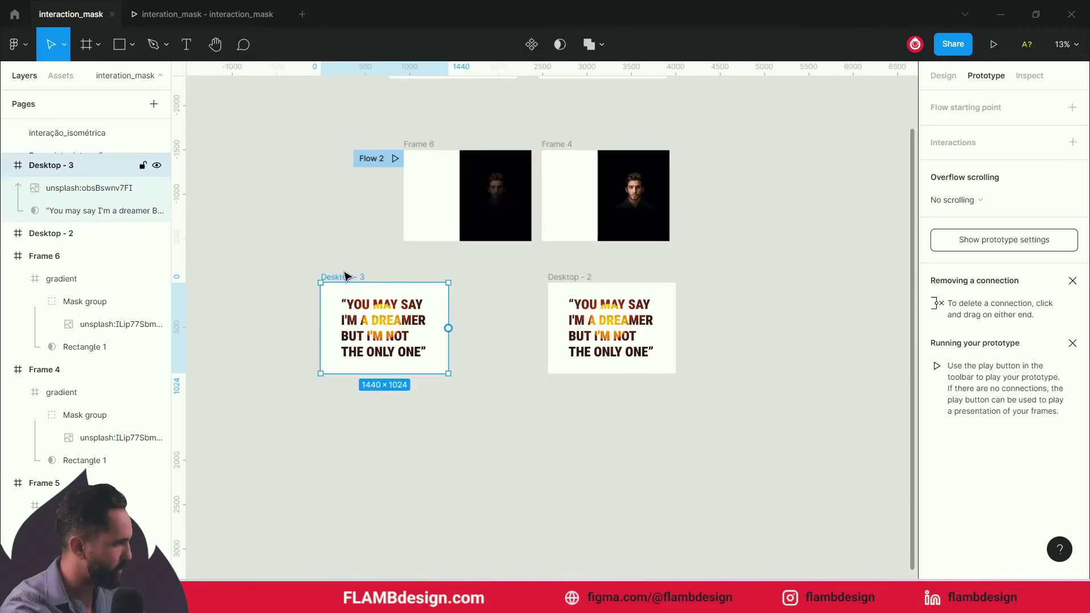
{"action": "scroll", "coordinate": [385, 278], "scroll_direction": "up", "scroll_amount": 3}
{"action": "mouse_move", "coordinate": [385, 275]}
{"action": "left_mouse_down"}
{"action": "mouse_move", "coordinate": [510, 242]}
{"action": "mouse_move", "coordinate": [490, 137]}
{"action": "left_mouse_up"}
{"action": "scroll", "coordinate": [493, 253], "scroll_direction": "up", "scroll_amount": 3}
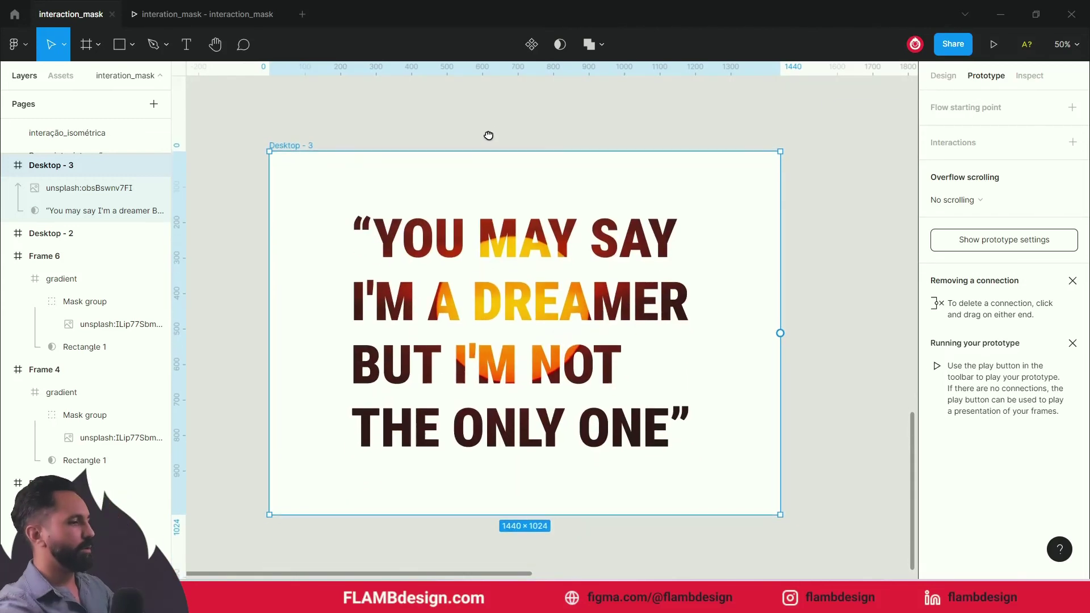
- Scale Desktop - 3's sun image down to 2185 × 1525.24, shifting which quote letters glow
{"action": "left_click", "coordinate": [64, 193]}
{"action": "scroll", "coordinate": [576, 363], "scroll_direction": "down", "scroll_amount": 1}
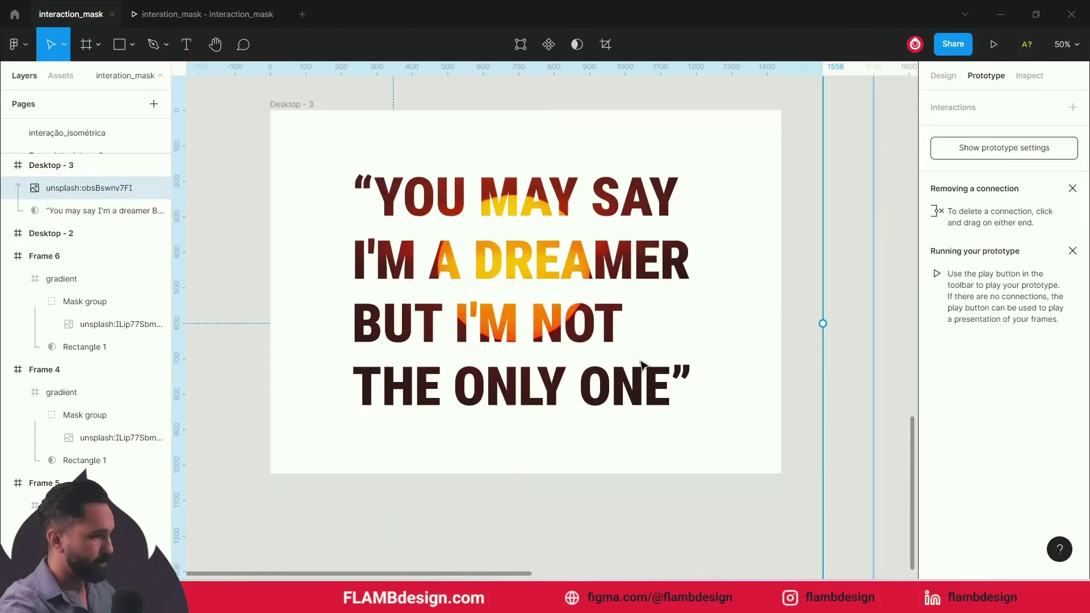
{"action": "scroll", "coordinate": [640, 365], "scroll_direction": "down", "scroll_amount": 4}
{"action": "scroll", "coordinate": [641, 365], "scroll_direction": "down", "scroll_amount": 2}
{"action": "scroll", "coordinate": [625, 371], "scroll_direction": "up", "scroll_amount": 1}
{"action": "scroll", "coordinate": [789, 402], "scroll_direction": "up", "scroll_amount": 3}
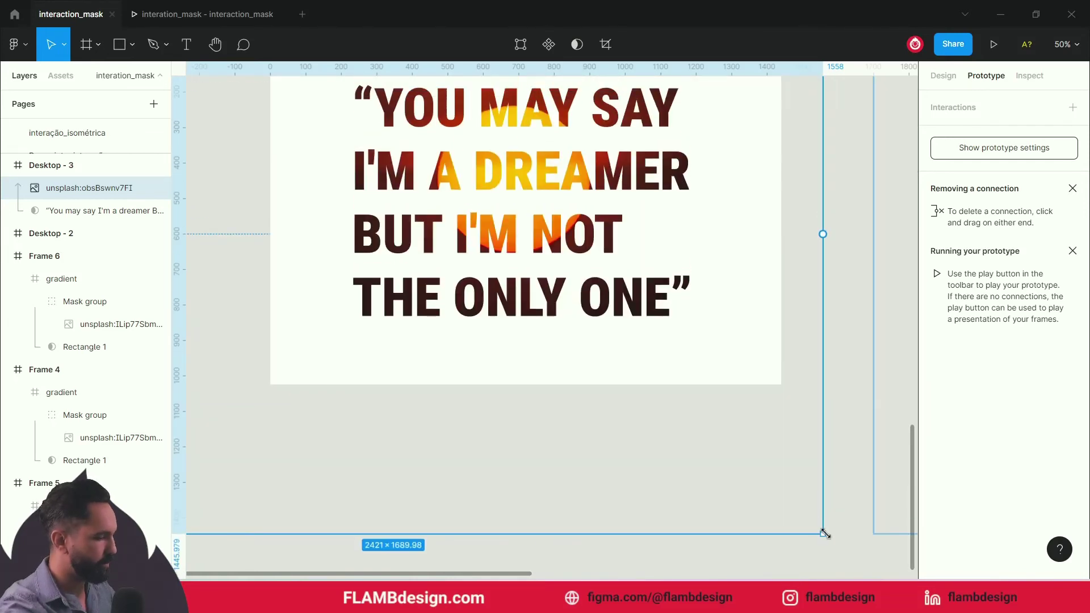
{"action": "left_click_drag", "start_coordinate": [824, 534], "coordinate": [778, 475]}
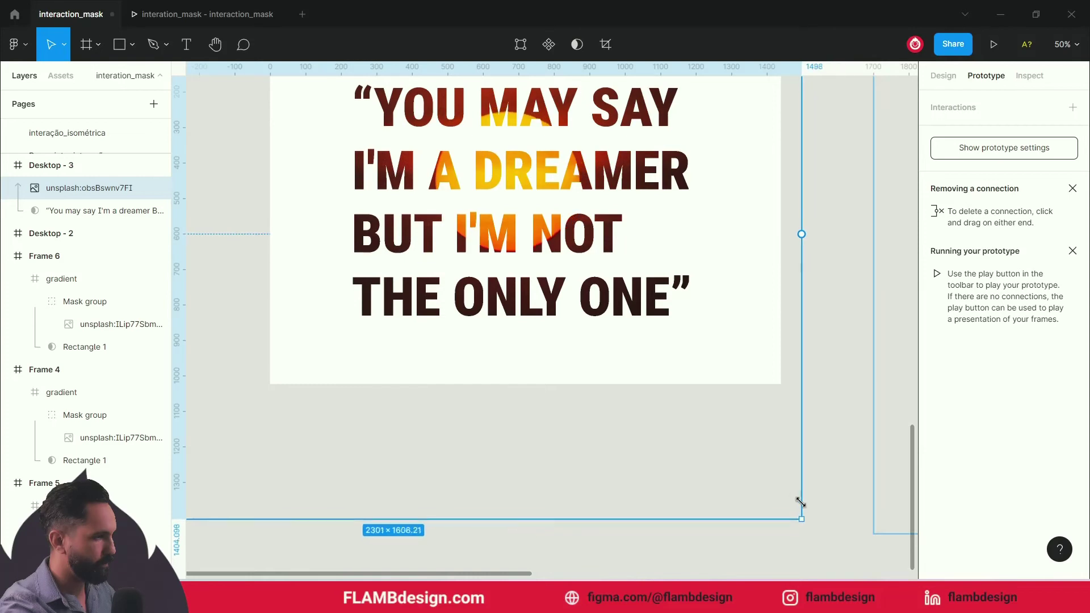
{"action": "left_click_drag", "start_coordinate": [702, 474], "coordinate": [735, 508]}
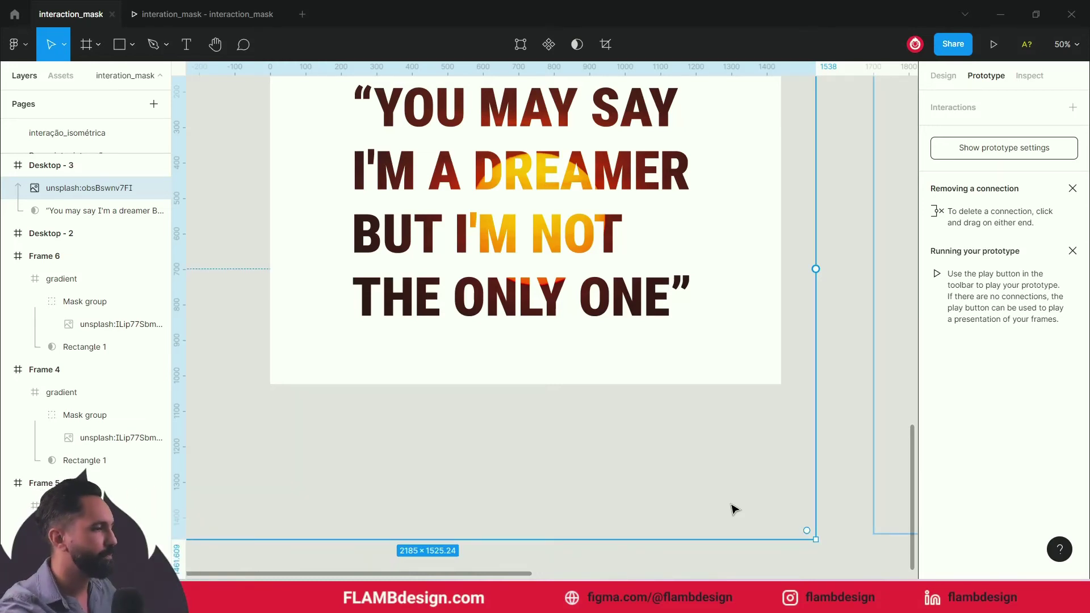
{"action": "key", "text": "Escape"}
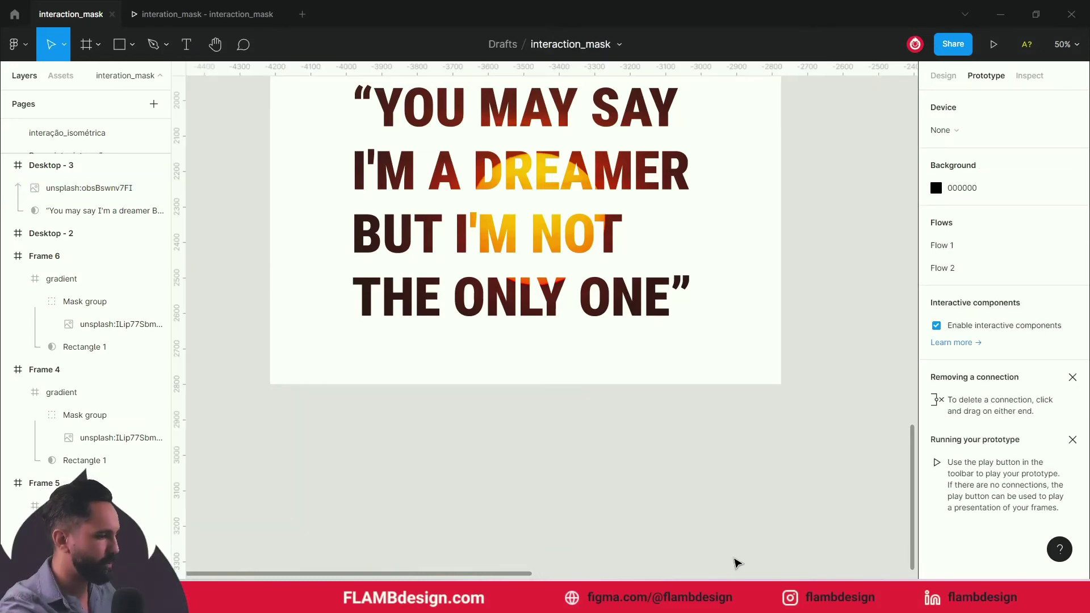
- Link Desktop - 3 to Desktop - 2 with an After delay trigger
{"action": "key", "text": "minus"}
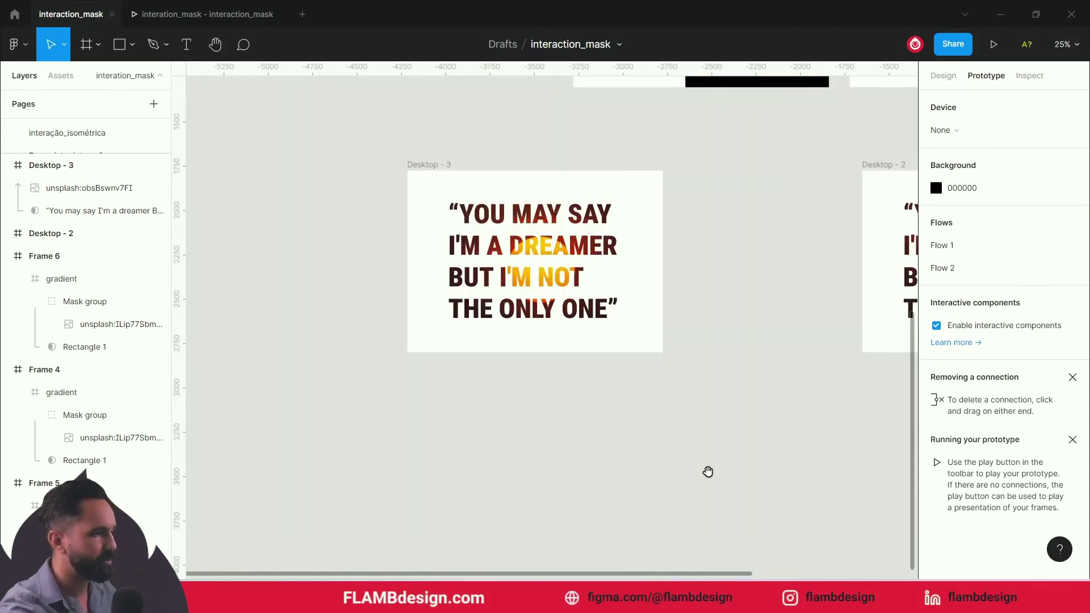
{"action": "scroll", "coordinate": [516, 411], "scroll_direction": "right", "scroll_amount": 5}
{"action": "scroll", "coordinate": [484, 420], "scroll_direction": "up", "scroll_amount": 2}
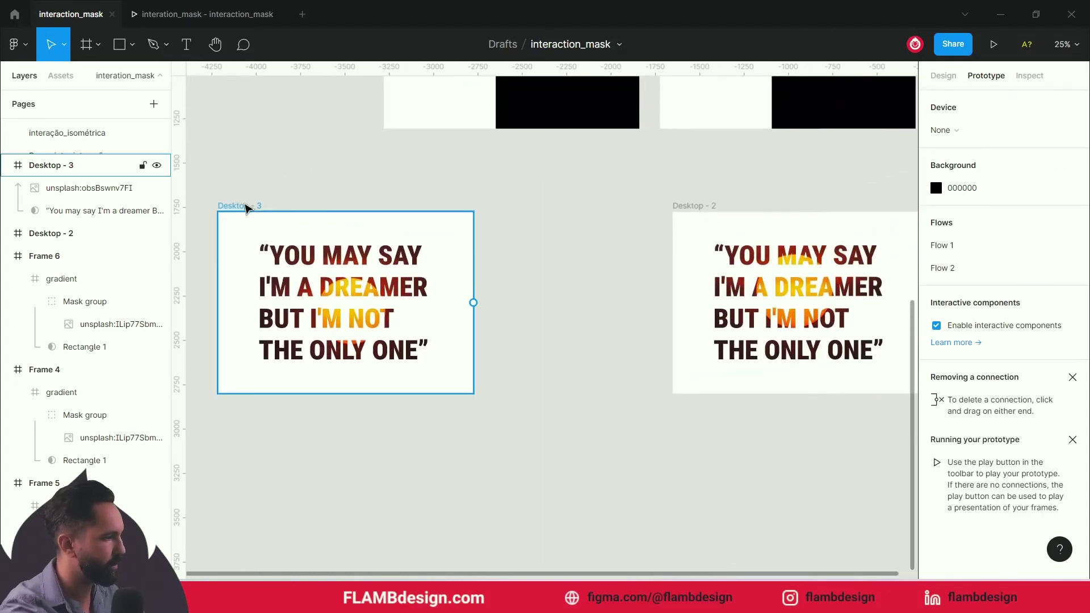
{"action": "left_click", "coordinate": [245, 206]}
{"action": "left_click_drag", "start_coordinate": [474, 303], "coordinate": [672, 311]}
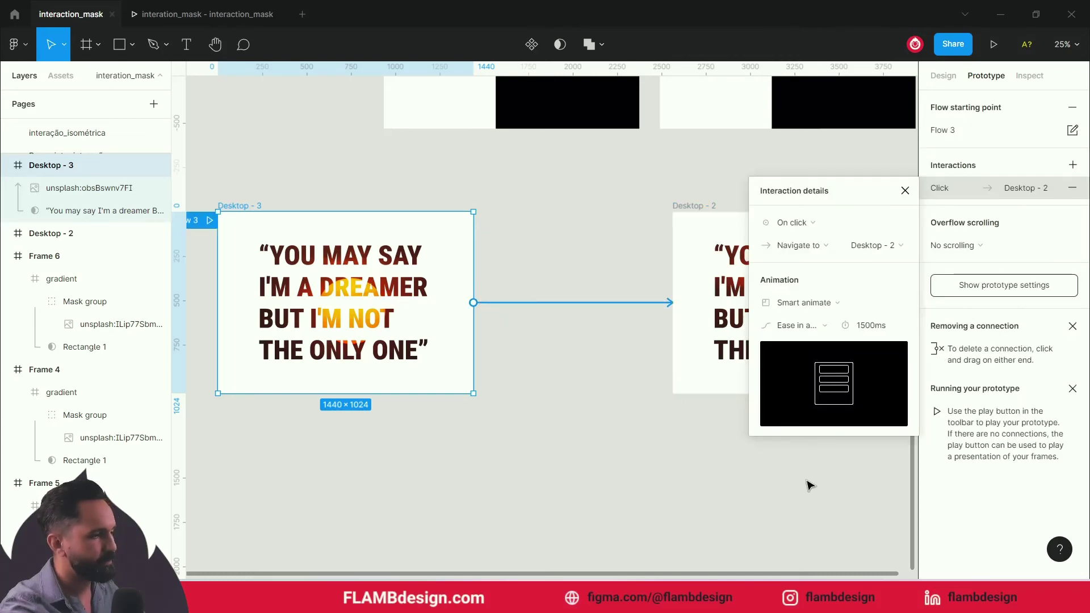
{"action": "left_click", "coordinate": [813, 221]}
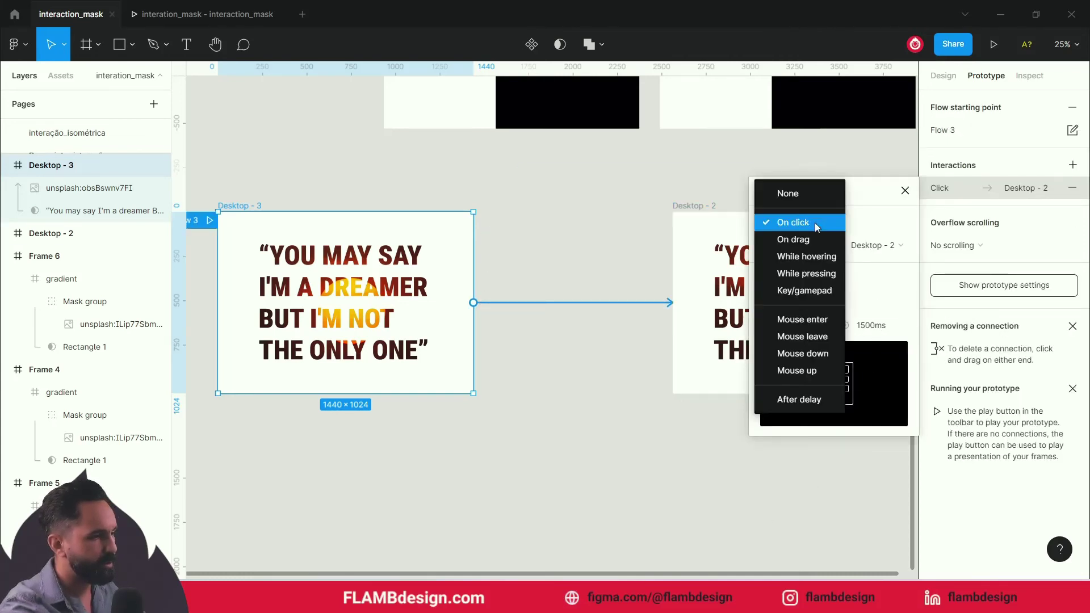
{"action": "left_click", "coordinate": [799, 403]}
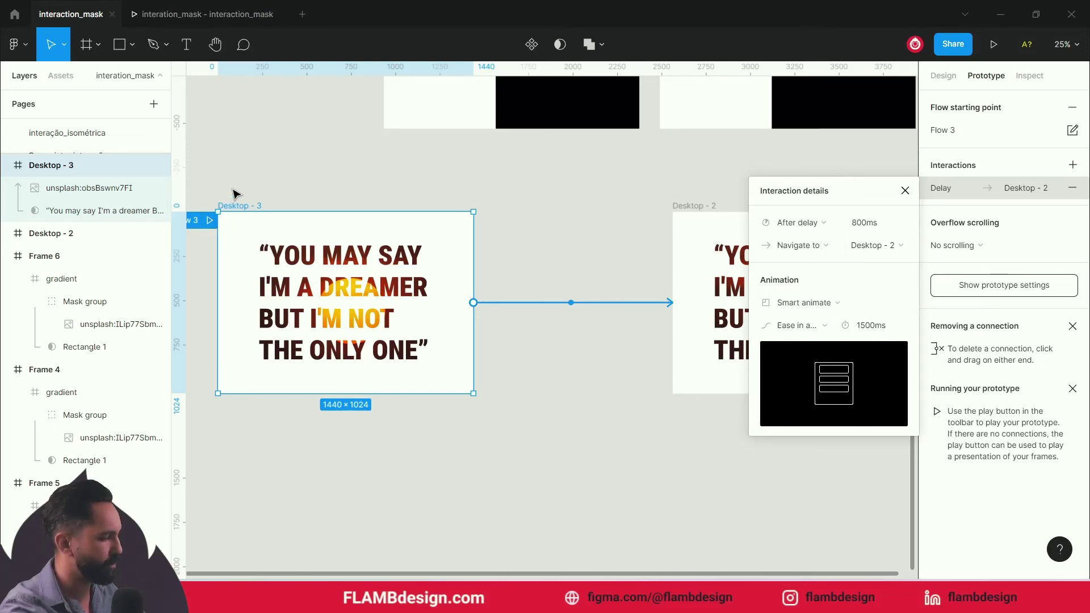
- Re-add the Flow 3 starting point on Desktop - 3 and play Flow 3
{"action": "scroll", "coordinate": [233, 194], "scroll_direction": "left", "scroll_amount": 5}
{"action": "scroll", "coordinate": [233, 194], "scroll_direction": "up", "scroll_amount": 2}
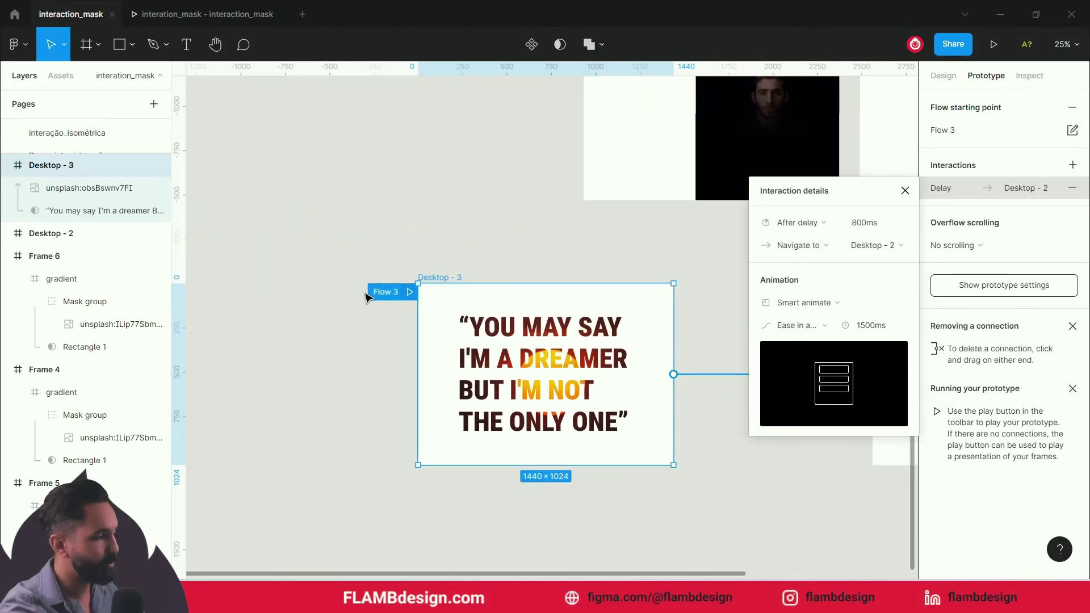
{"action": "left_click", "coordinate": [1073, 108]}
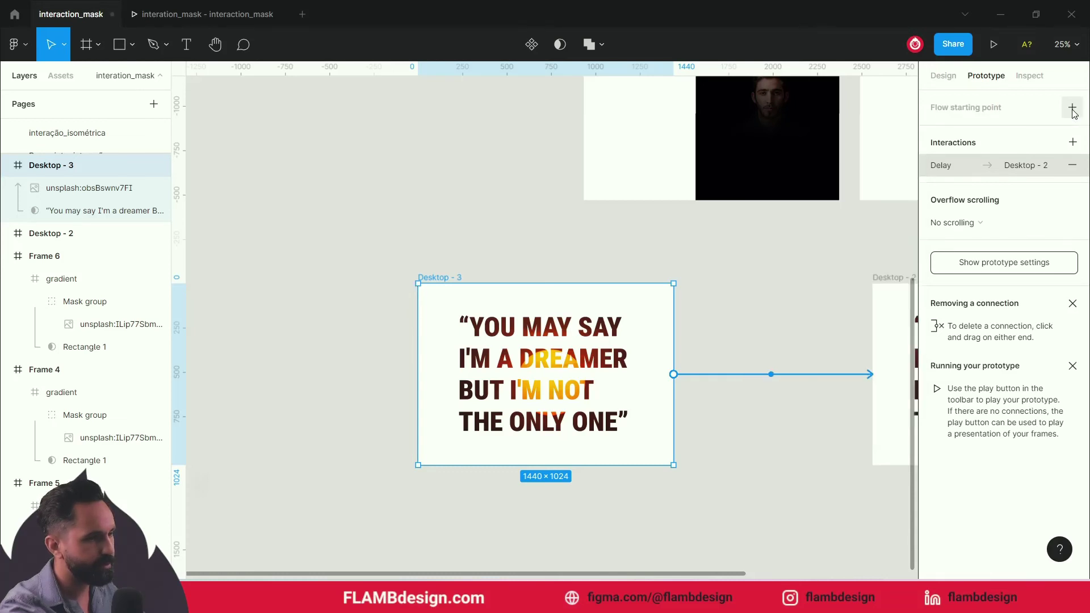
{"action": "left_click", "coordinate": [1073, 108]}
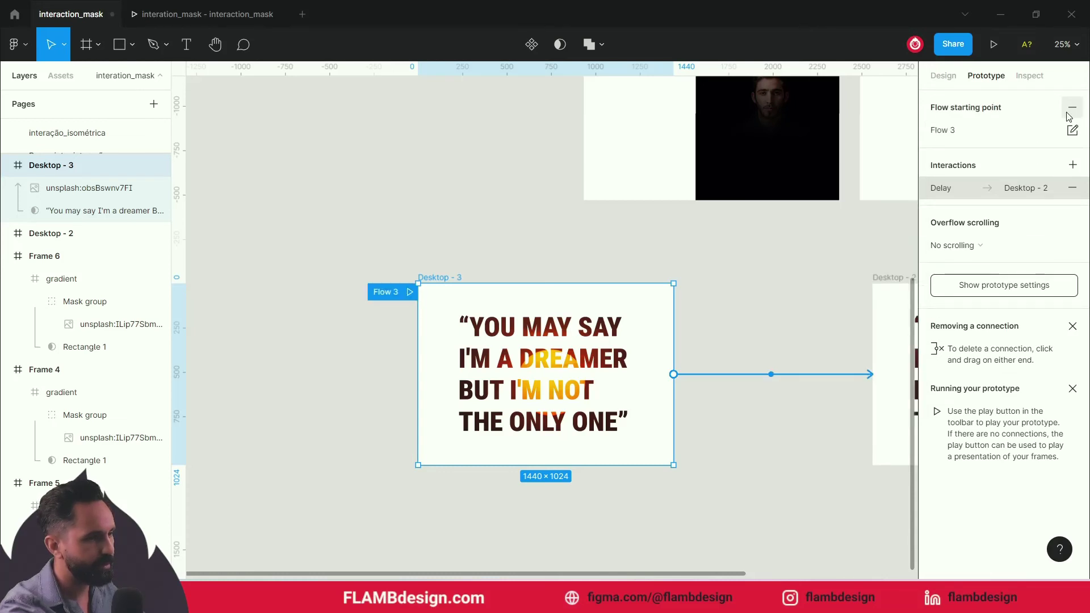
{"action": "left_click", "coordinate": [414, 292]}
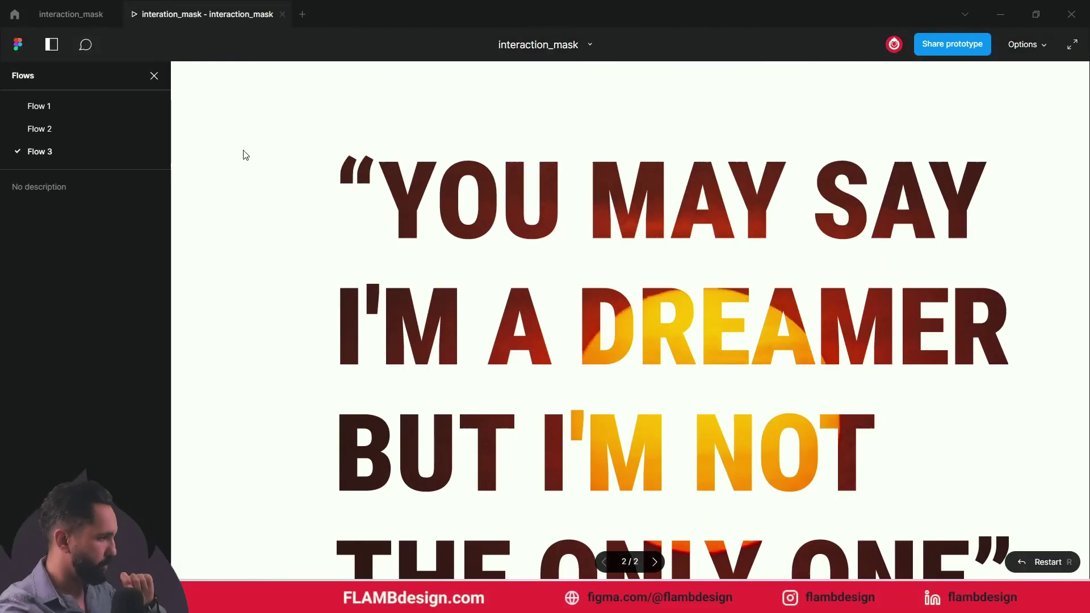
- Hide the Flows sidebar and scroll through the quote in the Flow 3 preview
{"action": "left_click", "coordinate": [154, 79]}
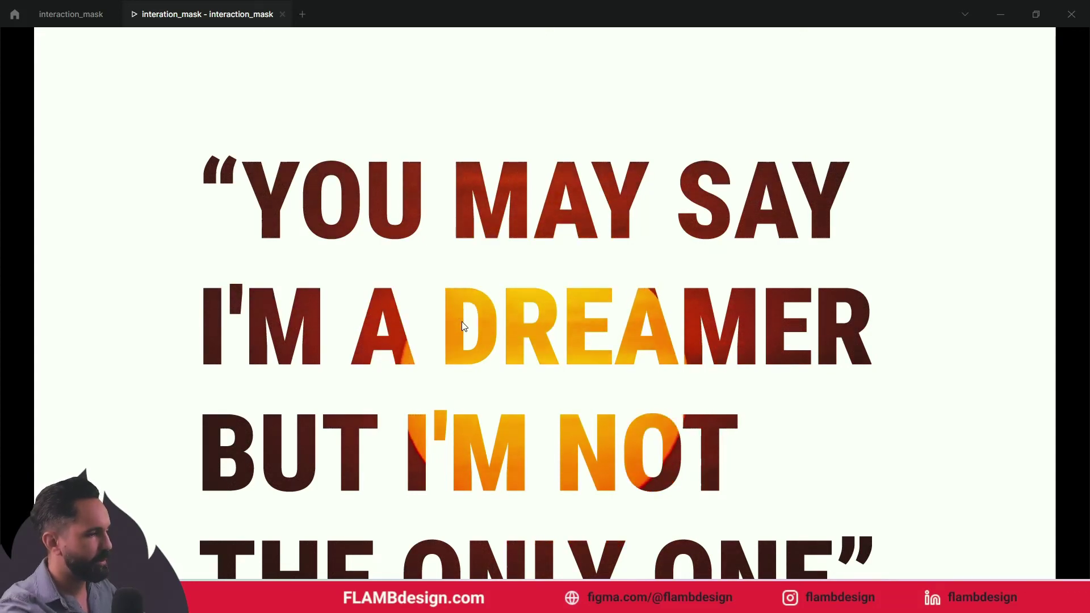
{"action": "scroll", "coordinate": [480, 338], "scroll_direction": "down", "scroll_amount": 3}
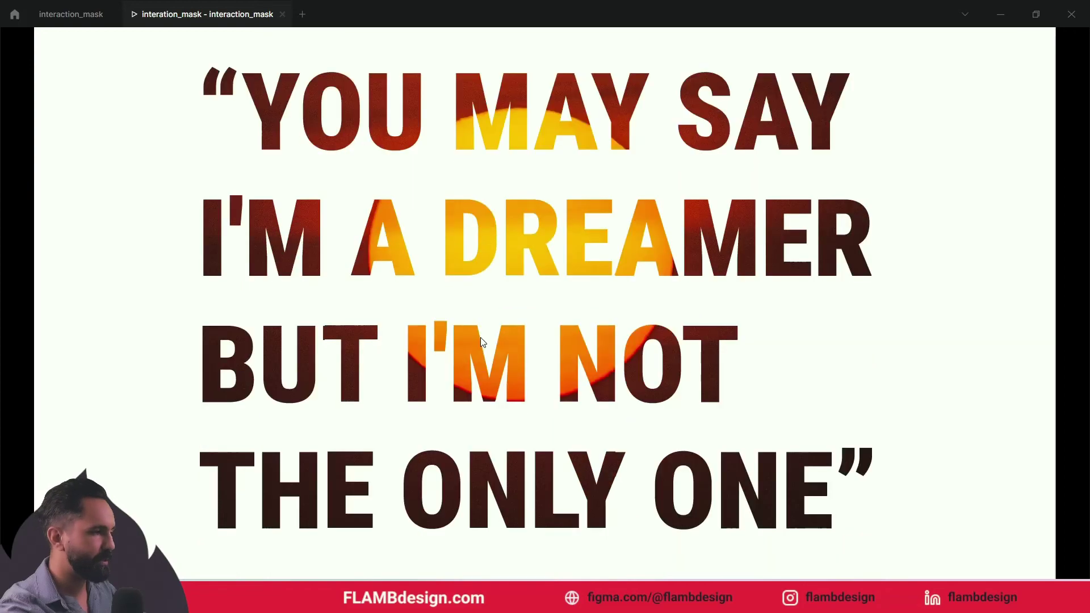
{"action": "scroll", "coordinate": [481, 337], "scroll_direction": "up", "scroll_amount": 3}
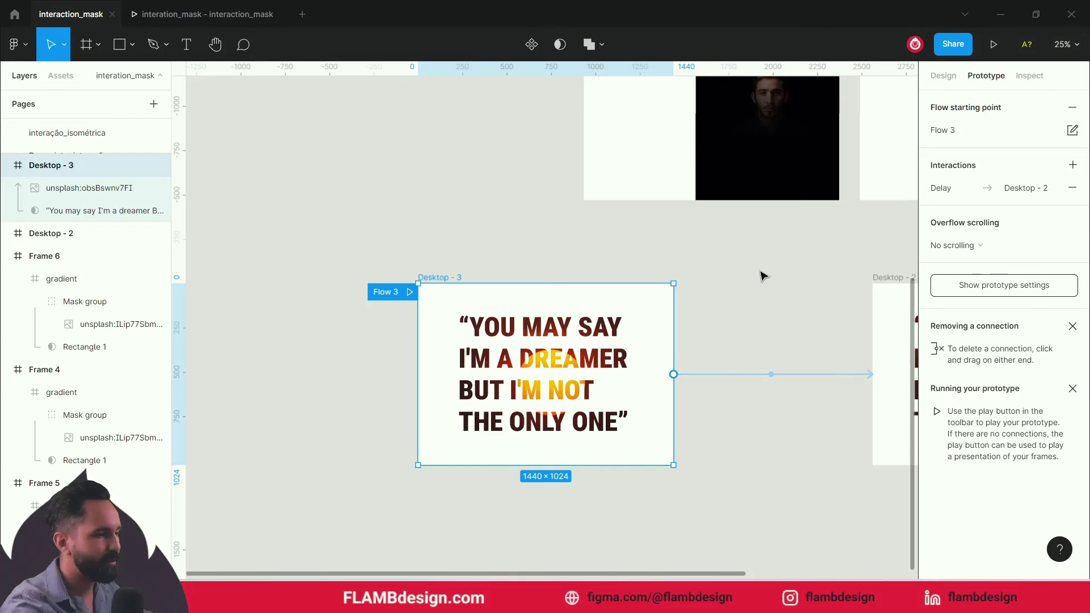
- Move the Desktop - 3 sun image up inside the lettering to X -667, Y -171.63
{"action": "left_click_drag", "start_coordinate": [752, 260], "coordinate": [573, 253]}
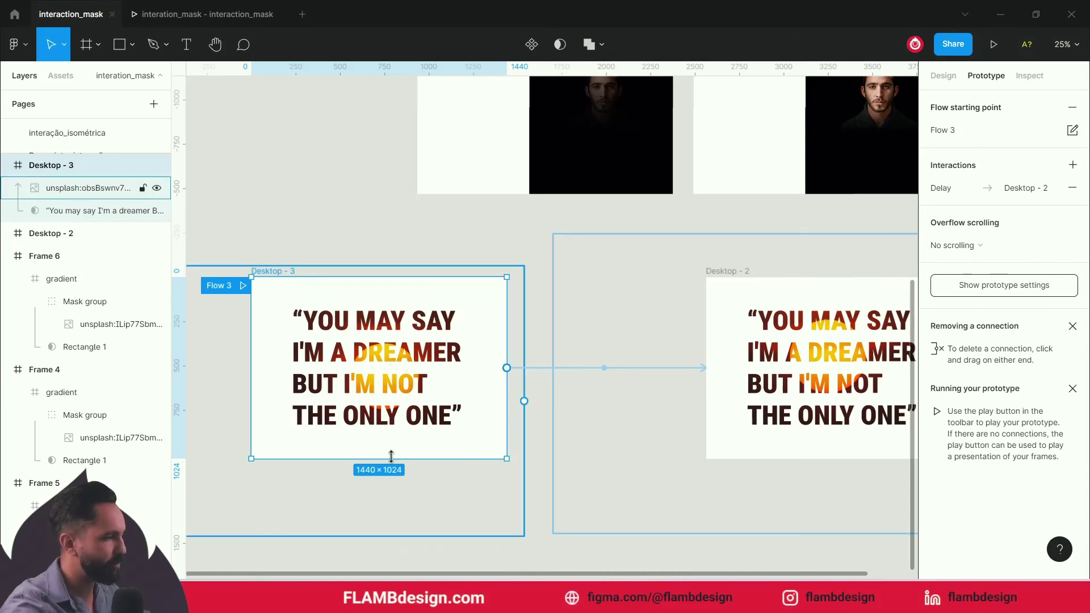
{"action": "left_click", "coordinate": [408, 489]}
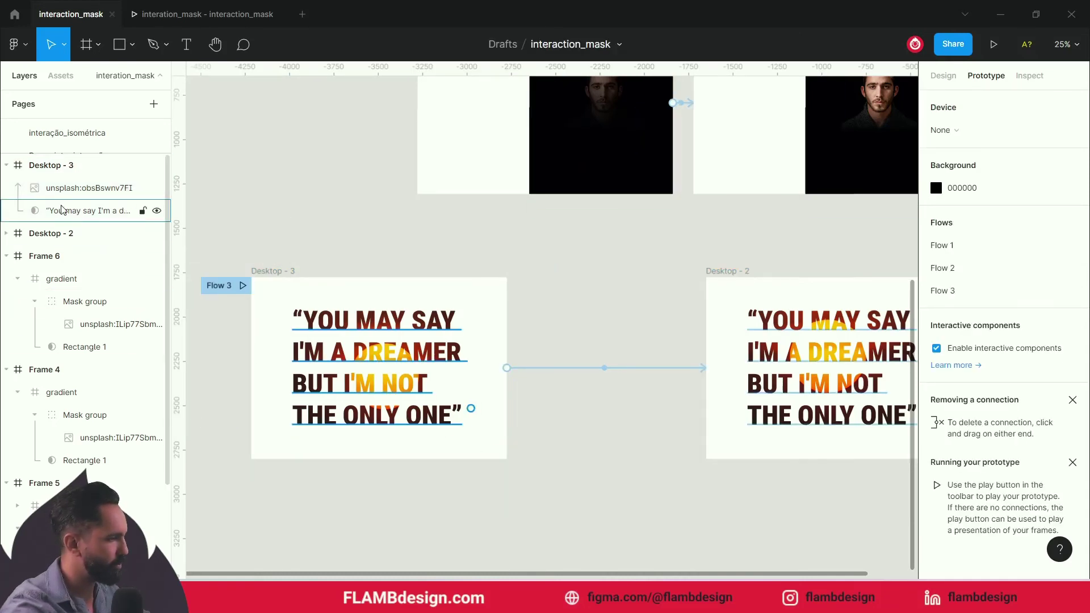
{"action": "left_click", "coordinate": [59, 191]}
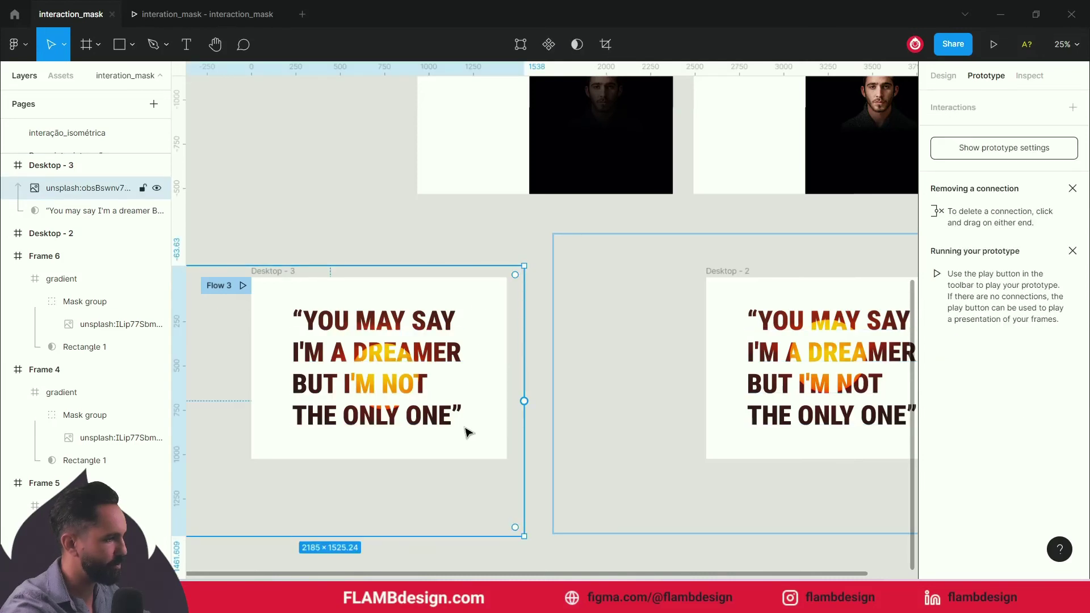
{"action": "left_click", "coordinate": [938, 76]}
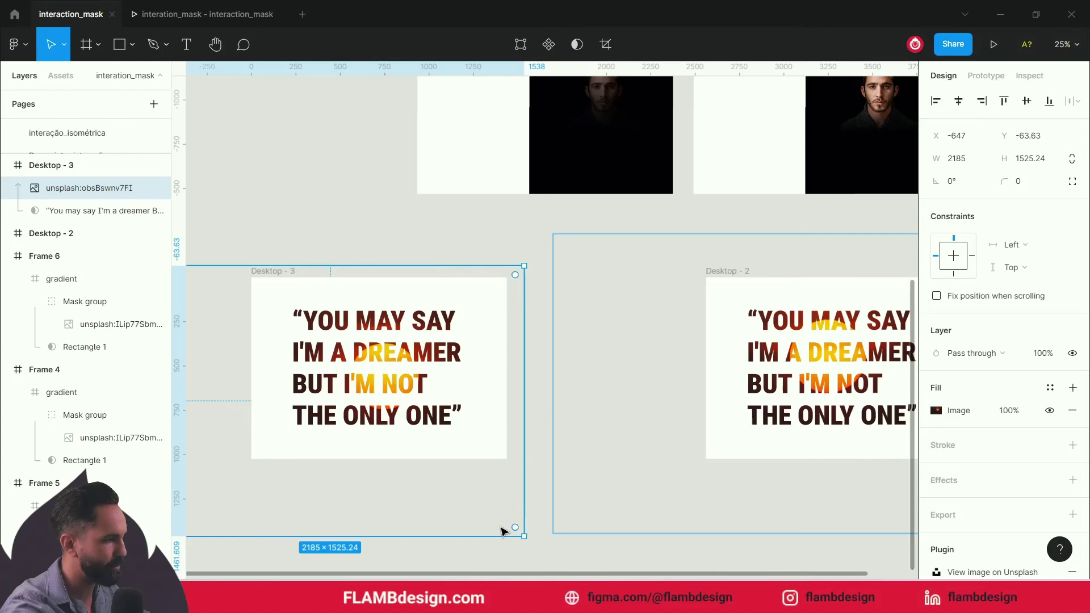
{"action": "left_click_drag", "start_coordinate": [497, 531], "coordinate": [495, 516]}
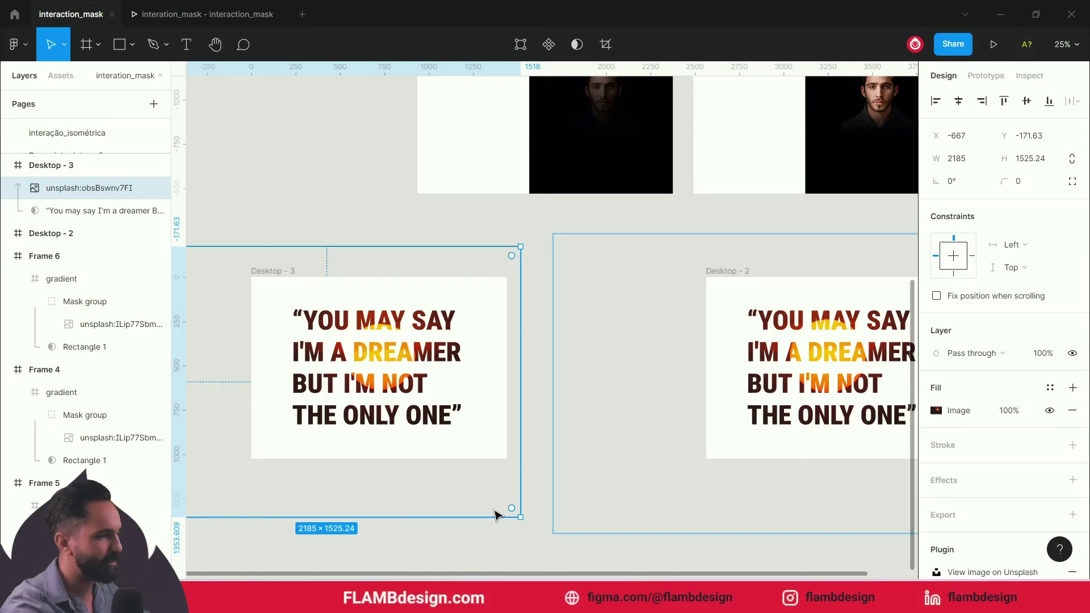
- Check the shifted sun glow in the Flow 3 preview, then recentre Desktop - 3 in the editor
{"action": "left_click", "coordinate": [204, 14]}
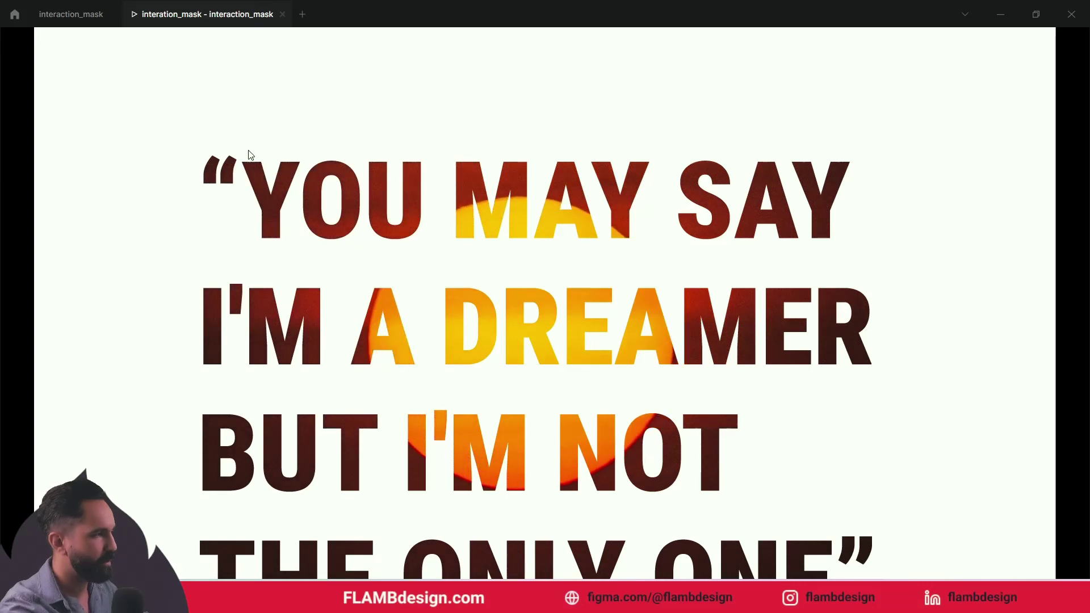
{"action": "key", "text": "ctrl+Tab"}
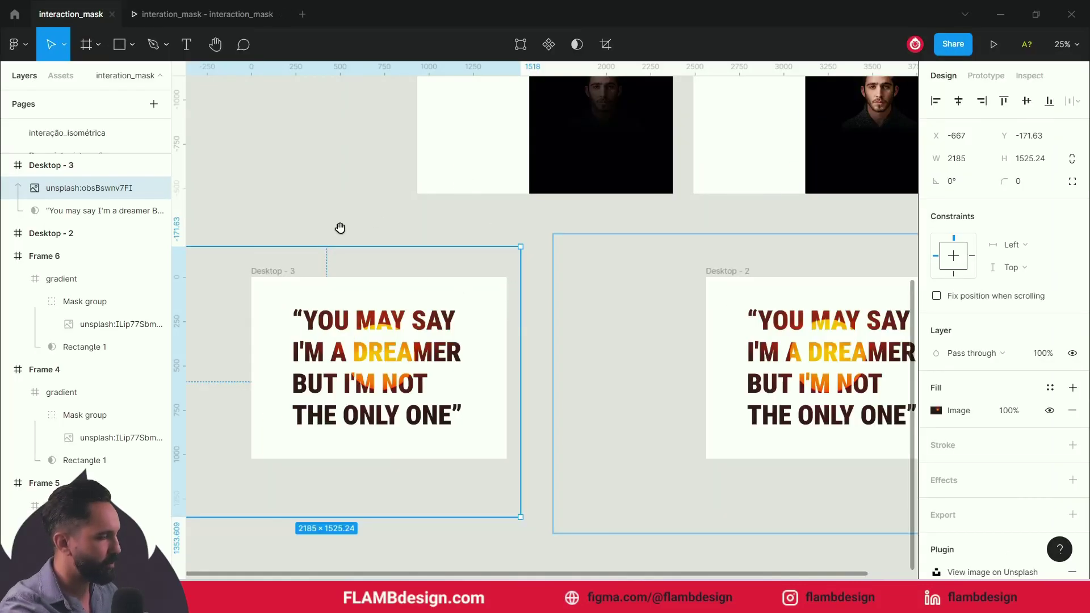
{"action": "left_click_drag", "start_coordinate": [341, 231], "coordinate": [449, 220]}
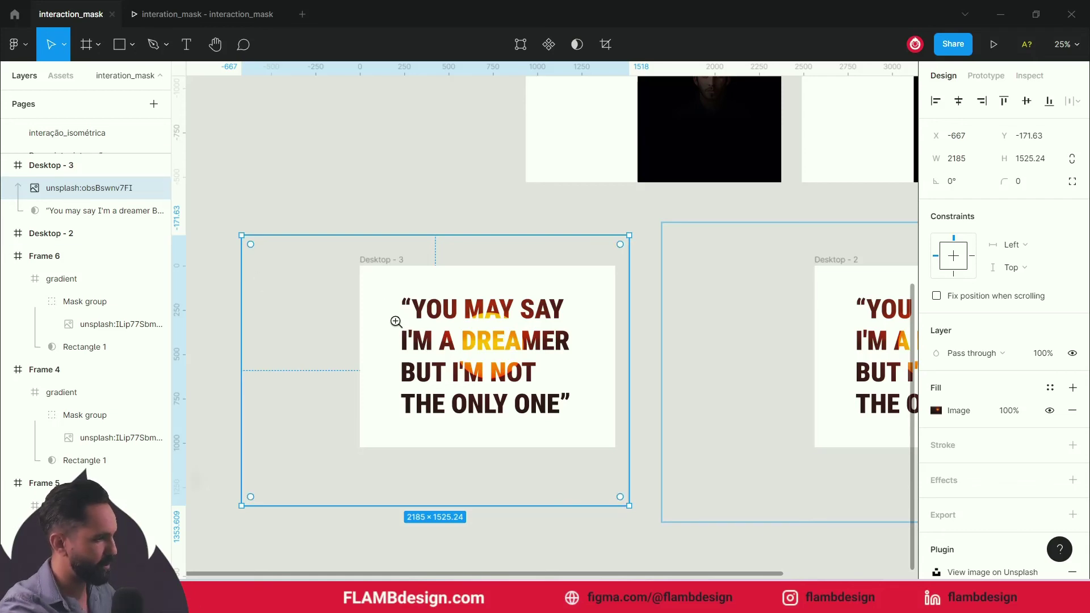
- Drop the sun image's exposure to minimum so the quote looks almost black, then preview it
{"action": "scroll", "coordinate": [397, 318], "scroll_direction": "up", "scroll_amount": 2}
{"action": "scroll", "coordinate": [421, 334], "scroll_direction": "down", "scroll_amount": 3}
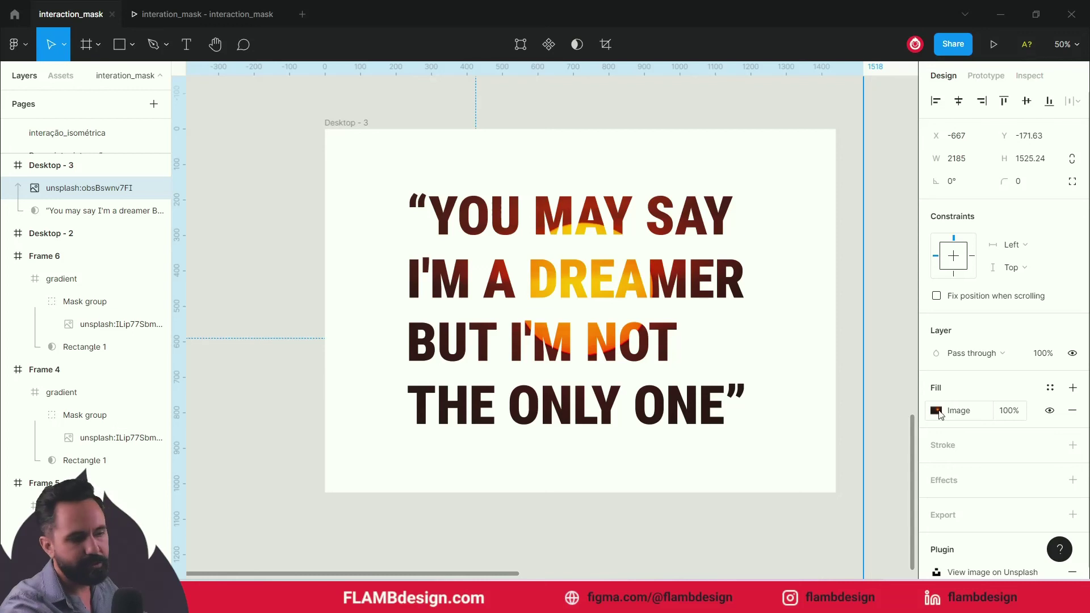
{"action": "left_click", "coordinate": [936, 411]}
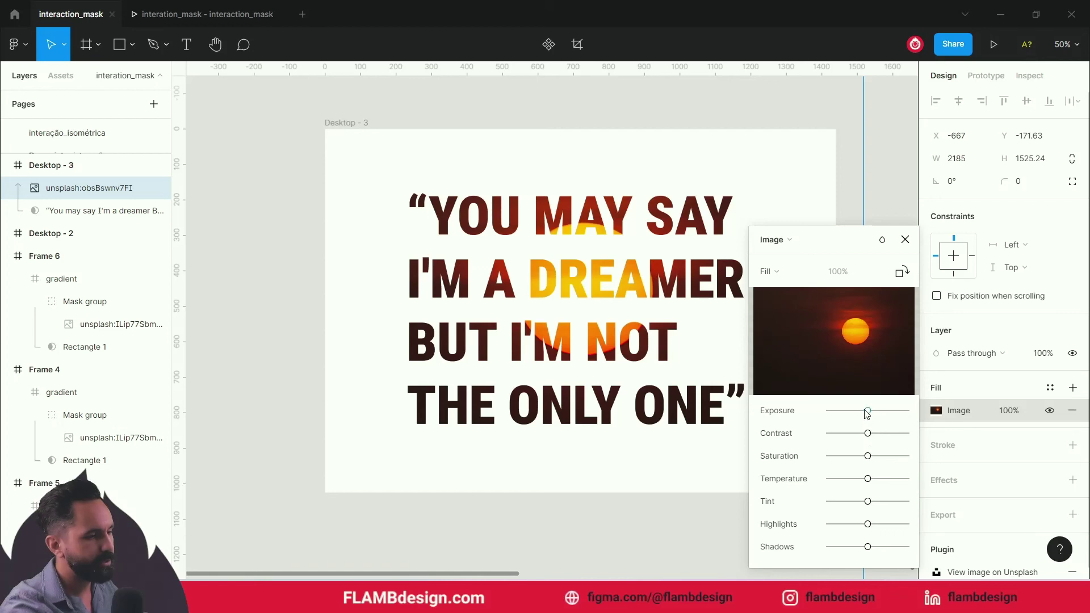
{"action": "left_click_drag", "start_coordinate": [867, 411], "coordinate": [830, 411]}
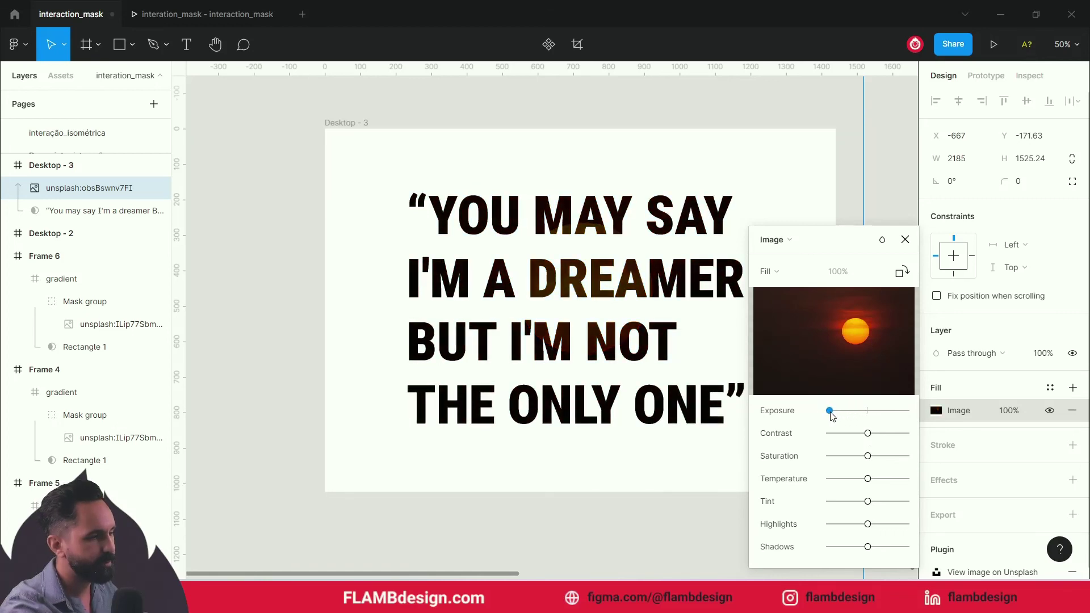
{"action": "left_click_drag", "start_coordinate": [830, 414], "coordinate": [826, 414]}
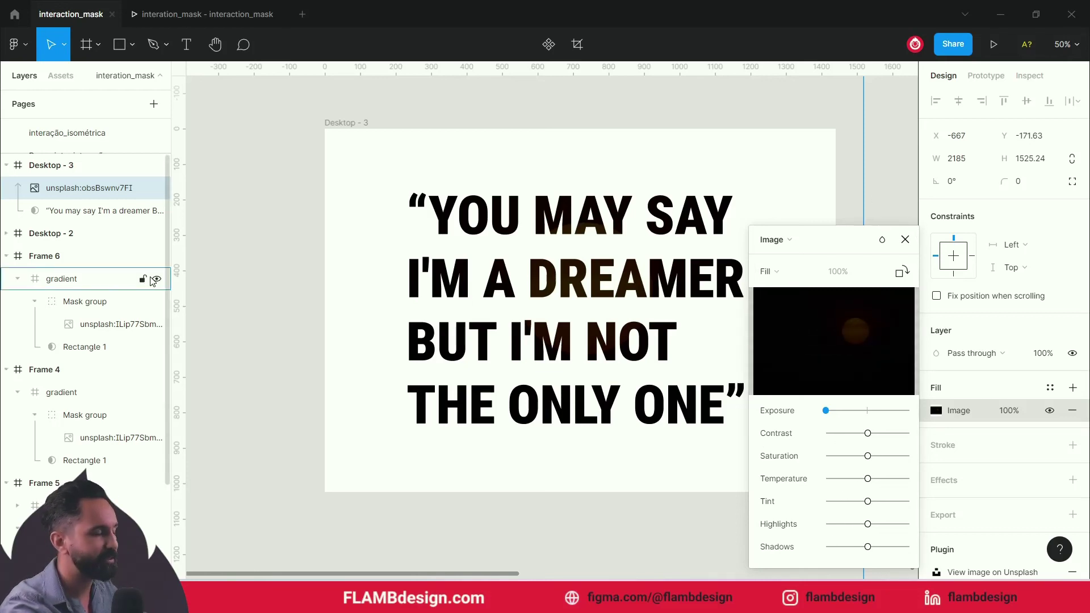
{"action": "left_click", "coordinate": [219, 17]}
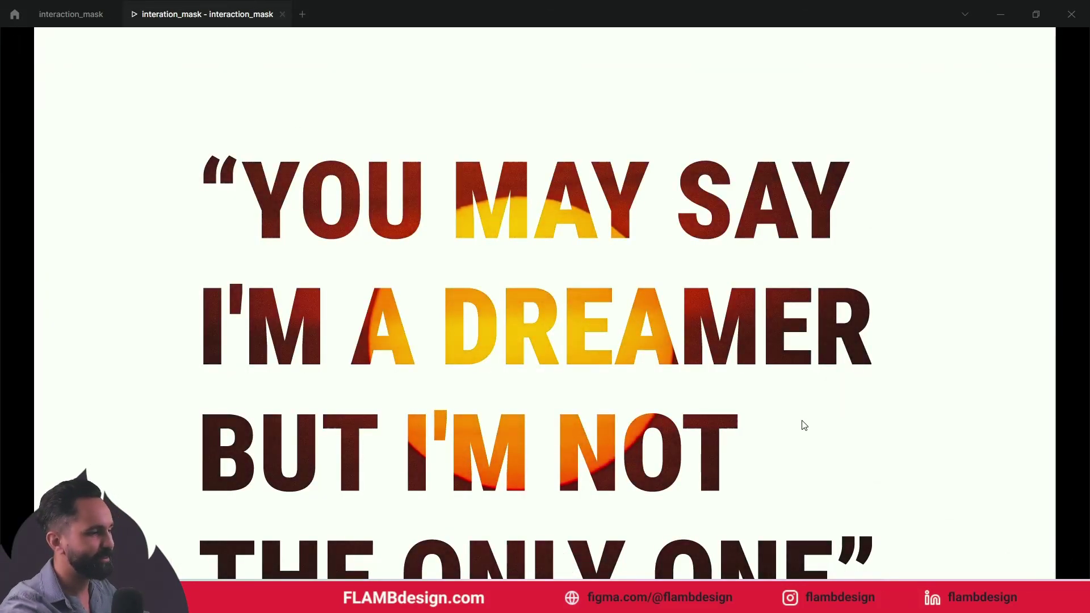
- Watch the dark quote brighten in the Flow 3 preview, fit the frame, then return to the editor
{"action": "scroll", "coordinate": [805, 425], "scroll_direction": "down", "scroll_amount": 2}
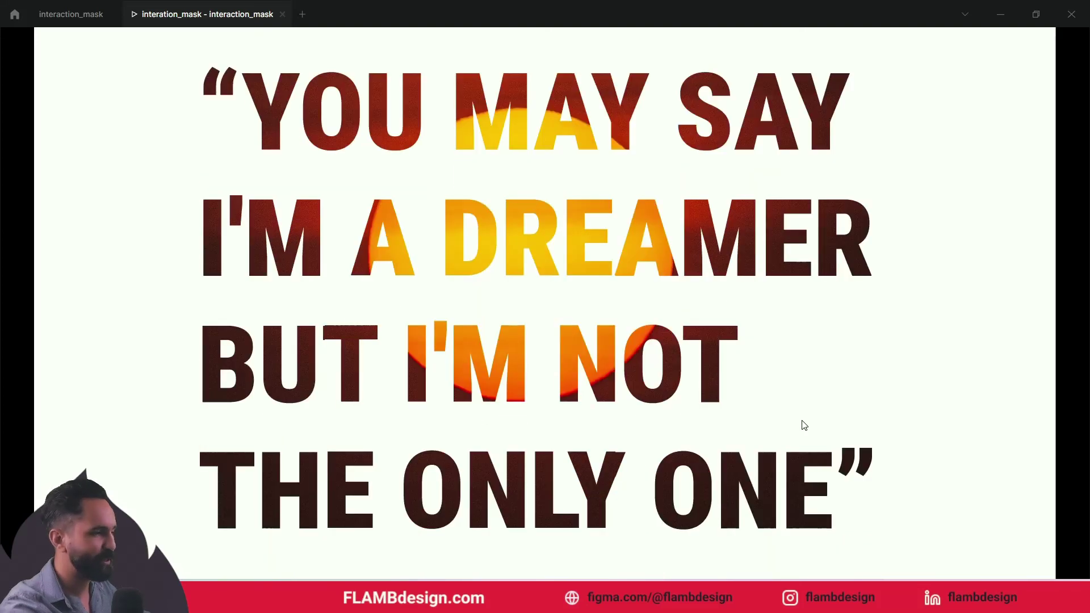
{"action": "scroll", "coordinate": [805, 425], "scroll_direction": "up", "scroll_amount": 2}
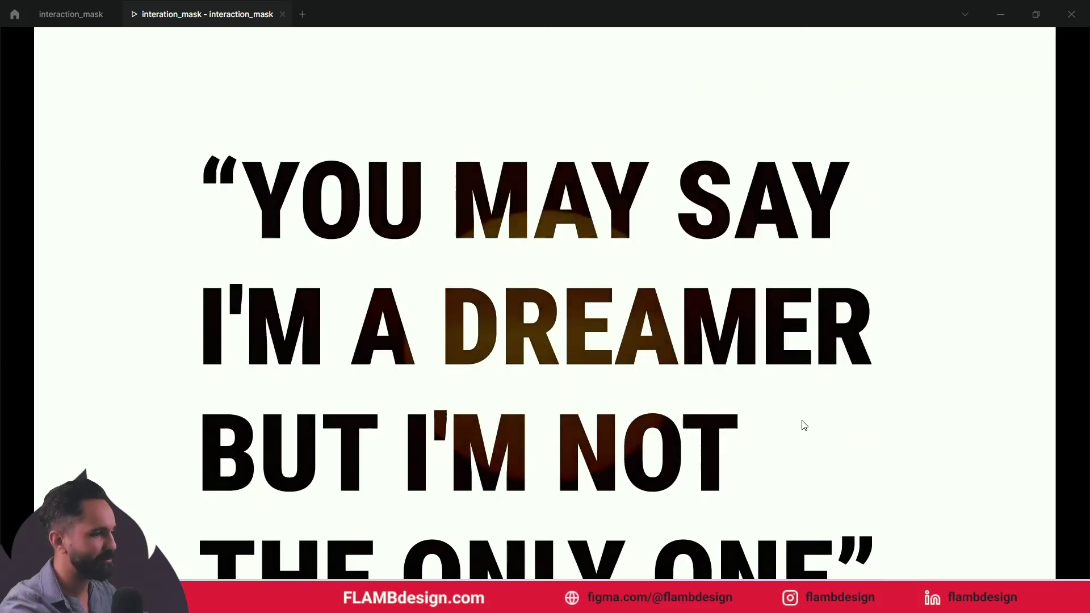
{"action": "scroll", "coordinate": [804, 425], "scroll_direction": "down", "scroll_amount": 2}
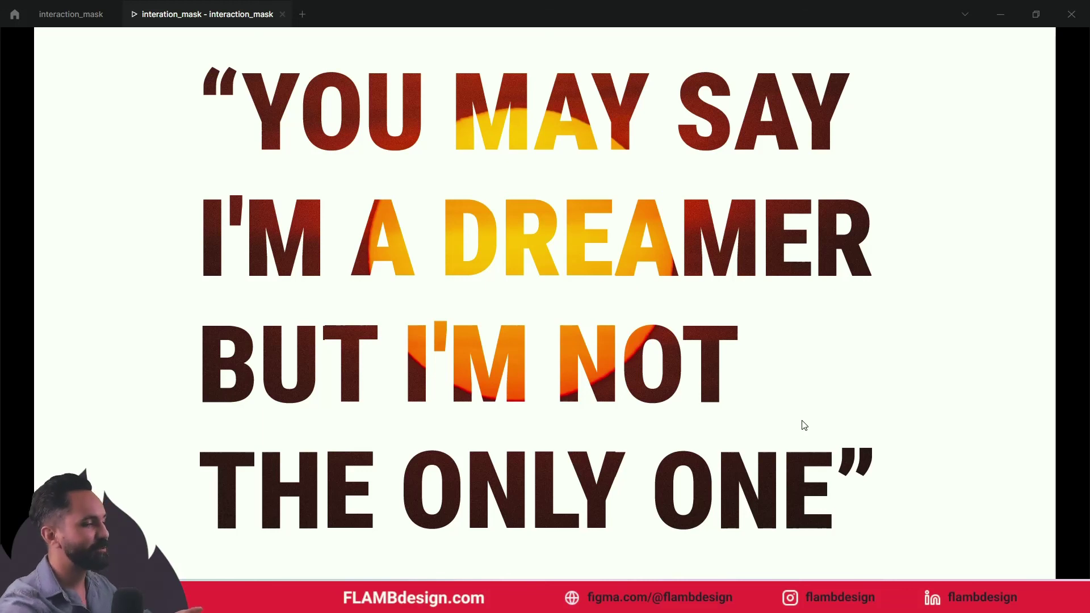
{"action": "key", "text": "z"}
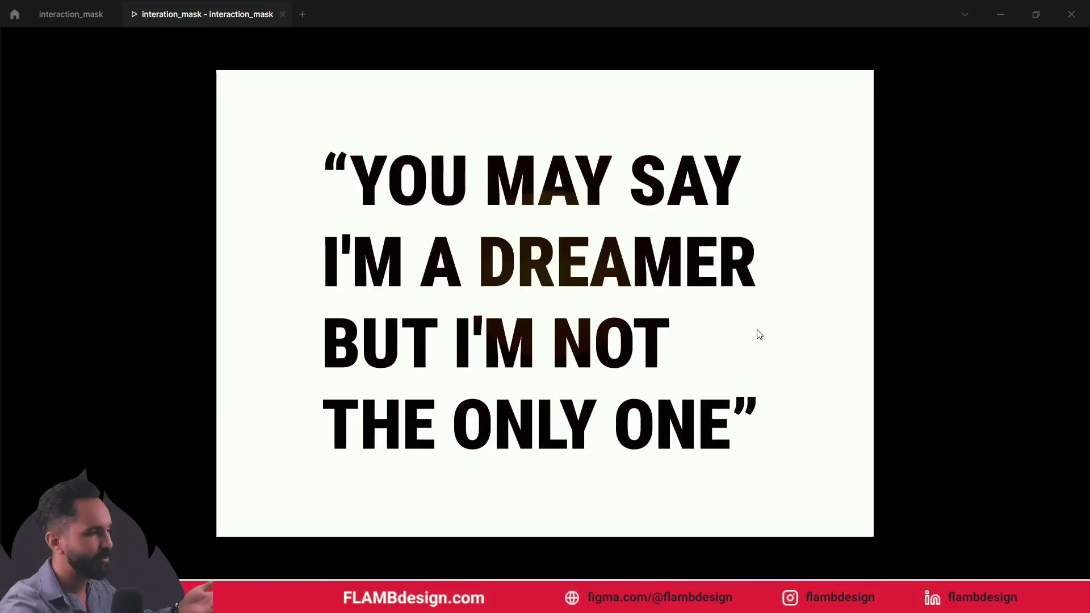
{"action": "left_click", "coordinate": [66, 15]}
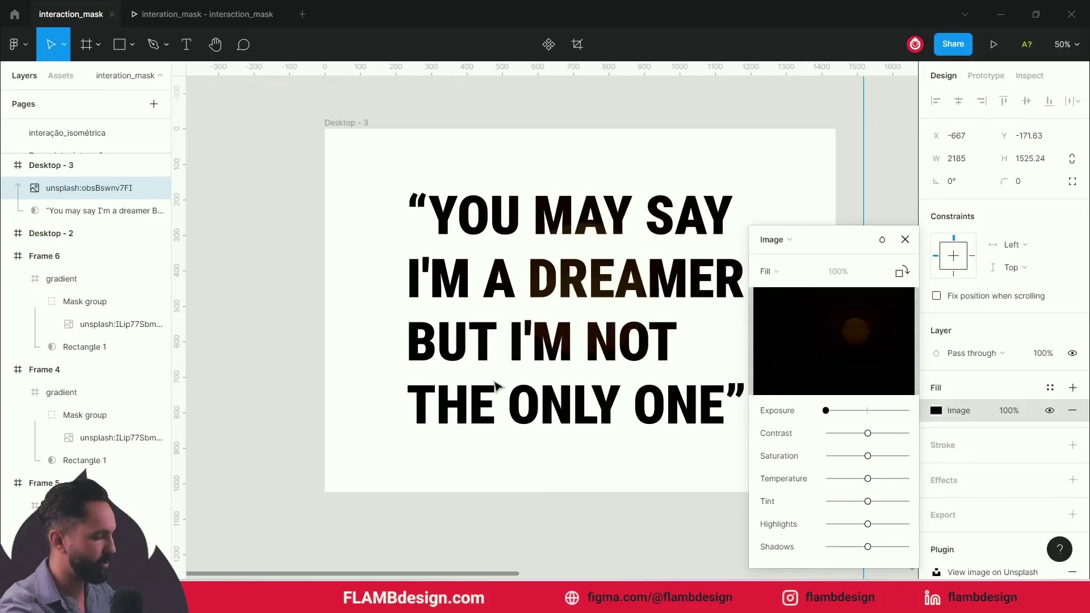
- Lengthen the Desktop - 3 to Desktop - 2 smart animate to 2500ms and replay Flow 3
{"action": "key", "text": "ctrl+minus"}
{"action": "key", "text": "ctrl+minus"}
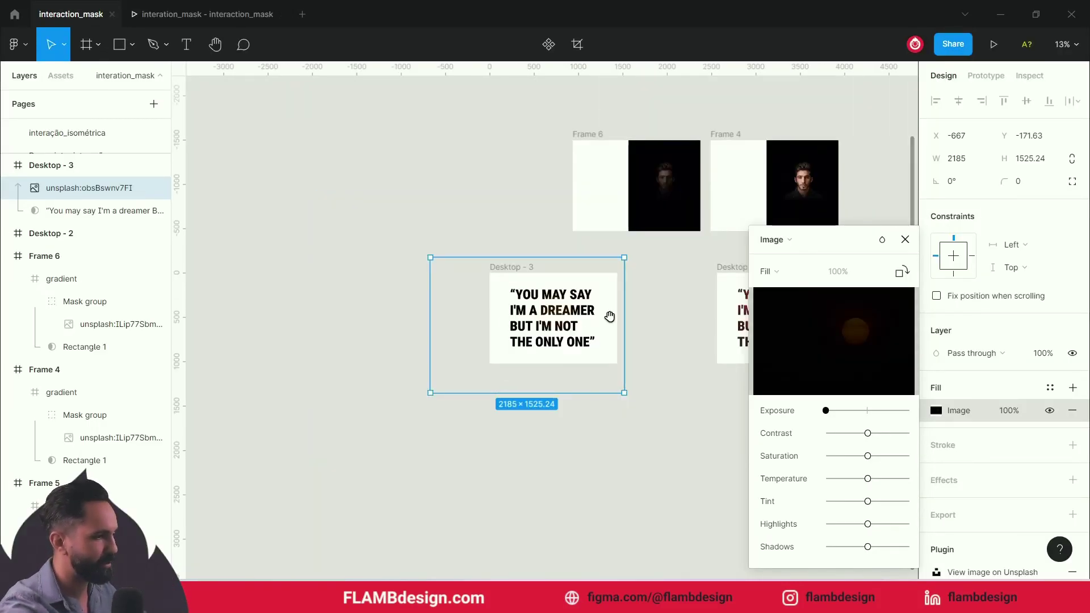
{"action": "scroll", "coordinate": [608, 314], "scroll_direction": "right", "scroll_amount": 3}
{"action": "left_click", "coordinate": [986, 75]}
{"action": "mouse_move", "coordinate": [506, 328]}
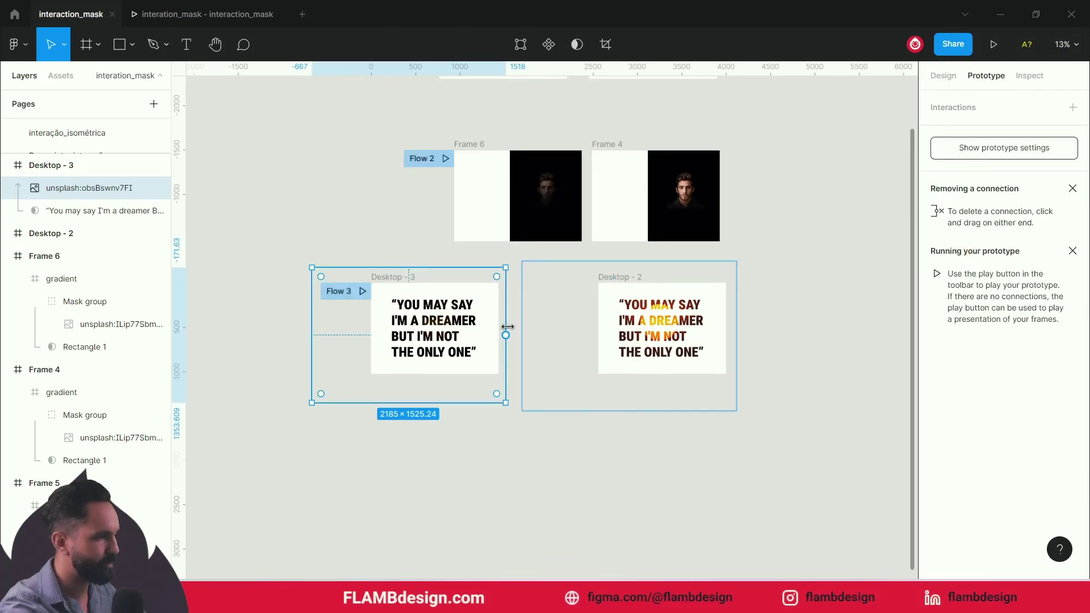
{"action": "left_click_drag", "start_coordinate": [506, 335], "coordinate": [591, 297]}
{"action": "left_click", "coordinate": [664, 491]}
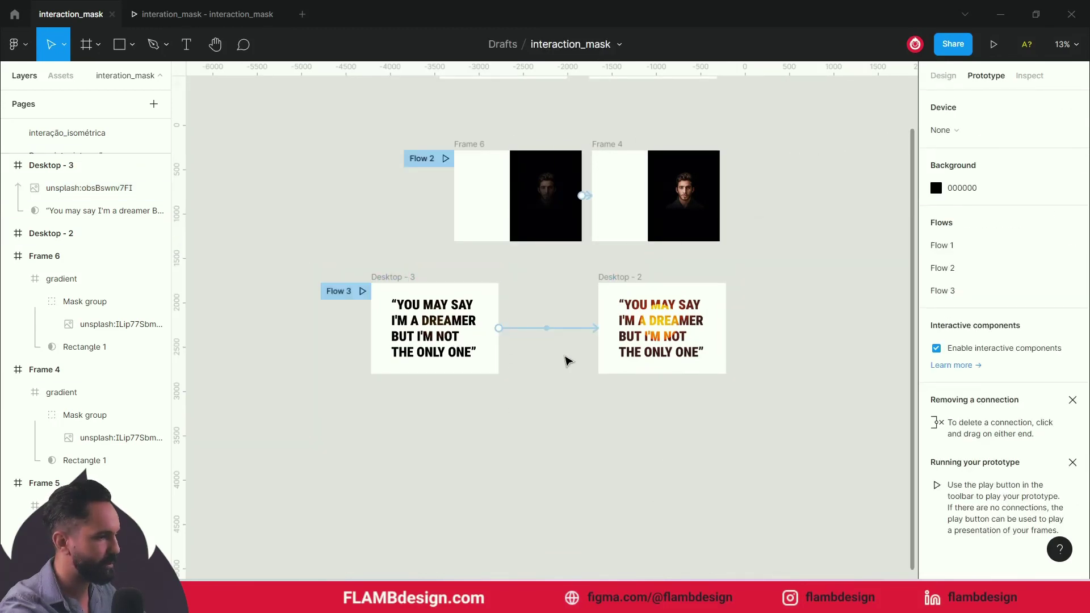
{"action": "left_click", "coordinate": [561, 332]}
{"action": "left_click", "coordinate": [860, 332]}
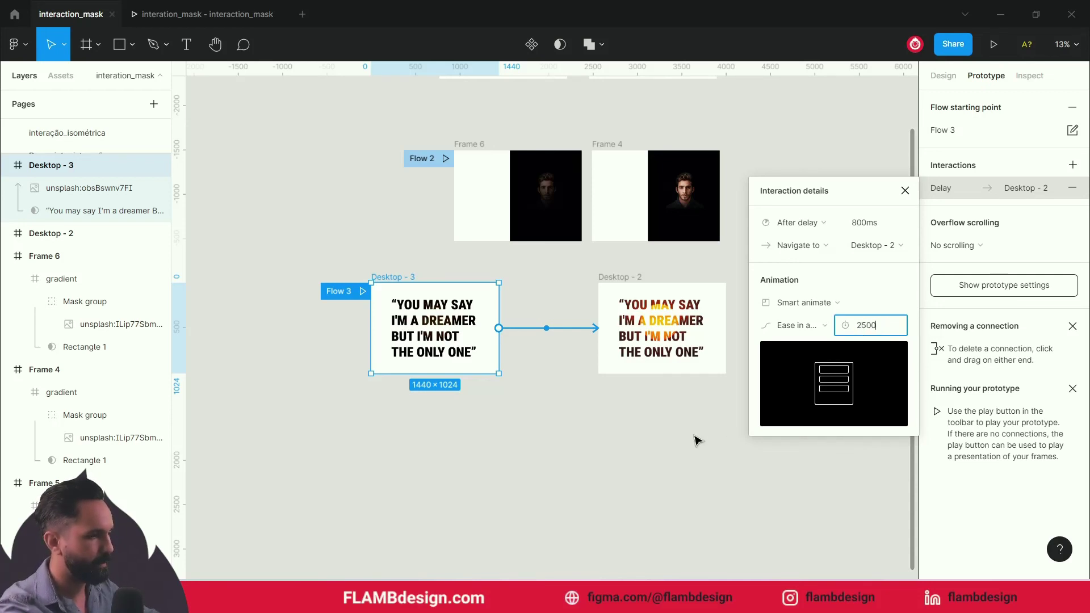
{"action": "left_click", "coordinate": [654, 451]}
{"action": "left_click", "coordinate": [181, 11]}
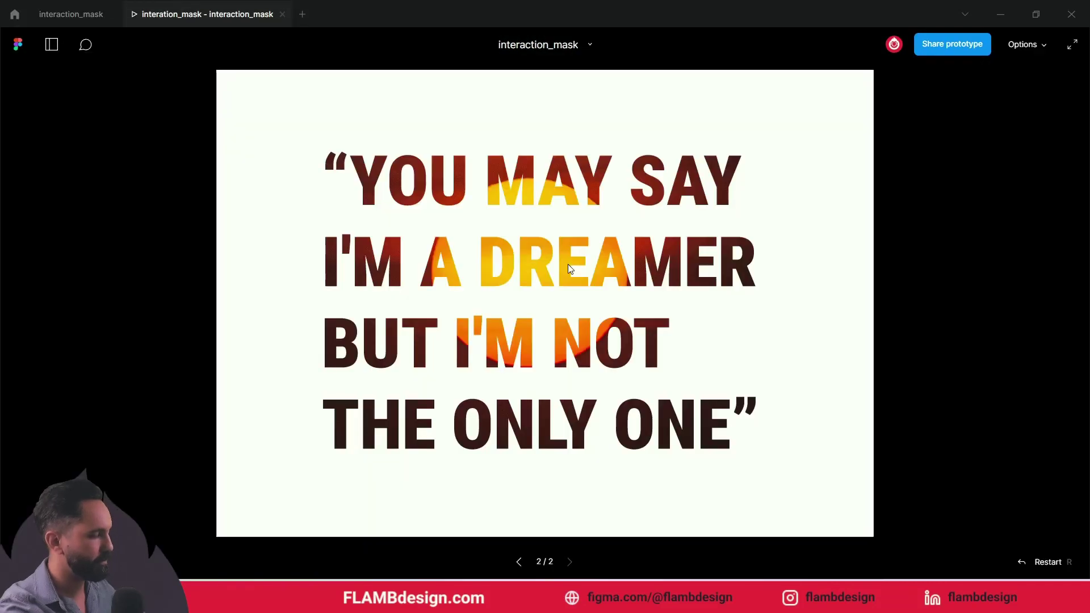